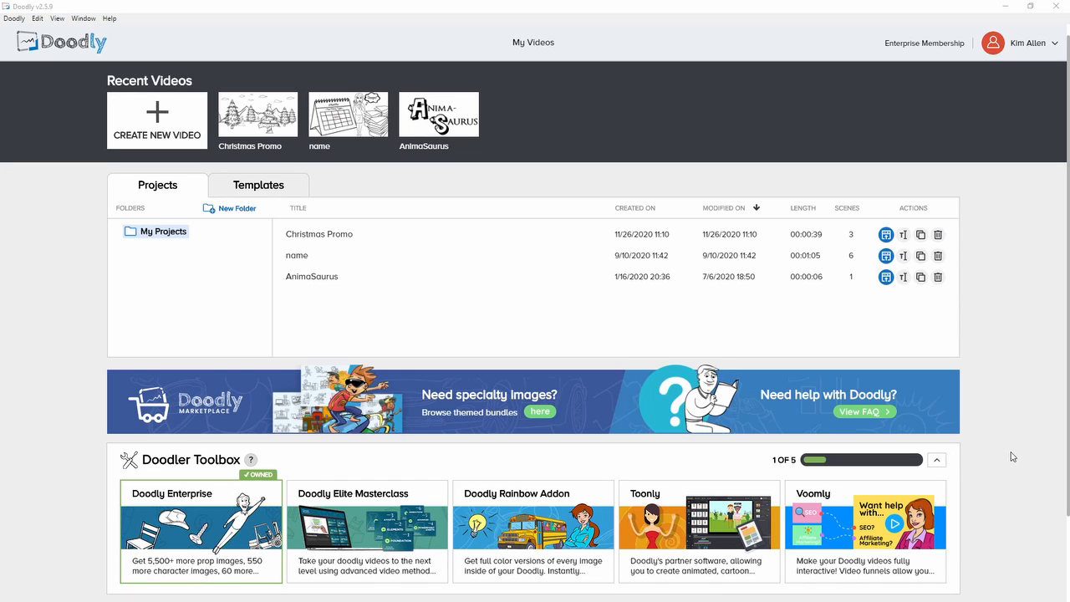
- Collapse the Doodler Toolbox and look through the free templates in the Development, Events and Explainers categories
{"action": "left_click", "coordinate": [938, 463]}
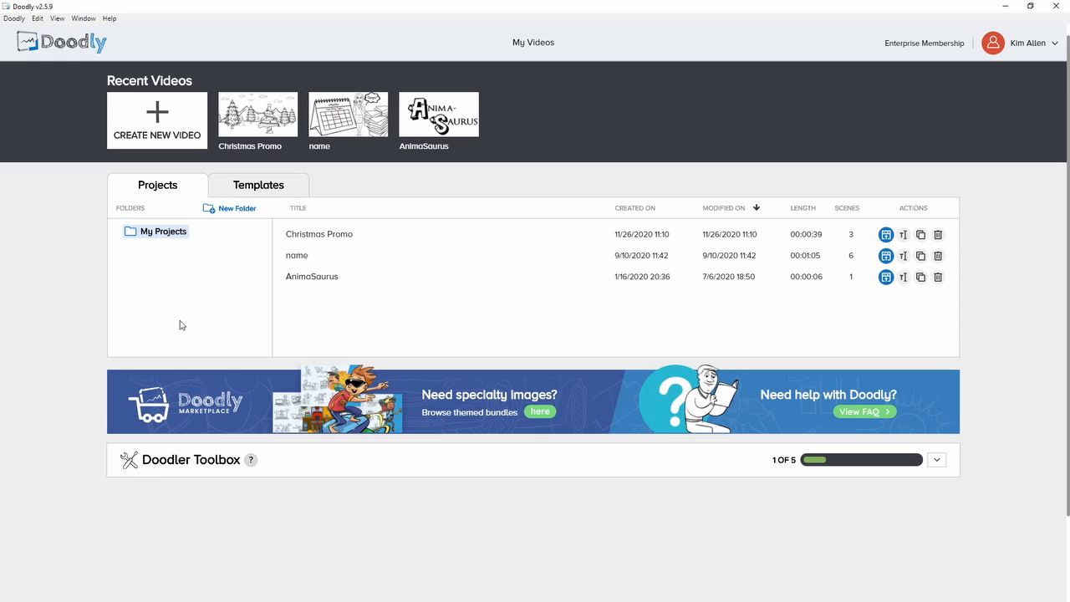
{"action": "left_click", "coordinate": [282, 189]}
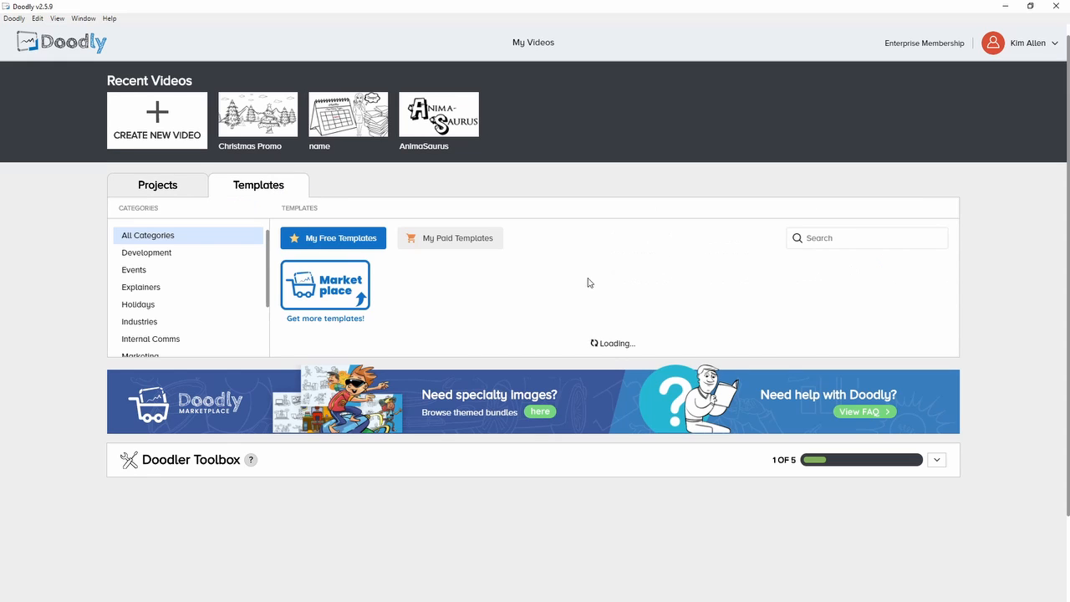
{"action": "left_click", "coordinate": [162, 257]}
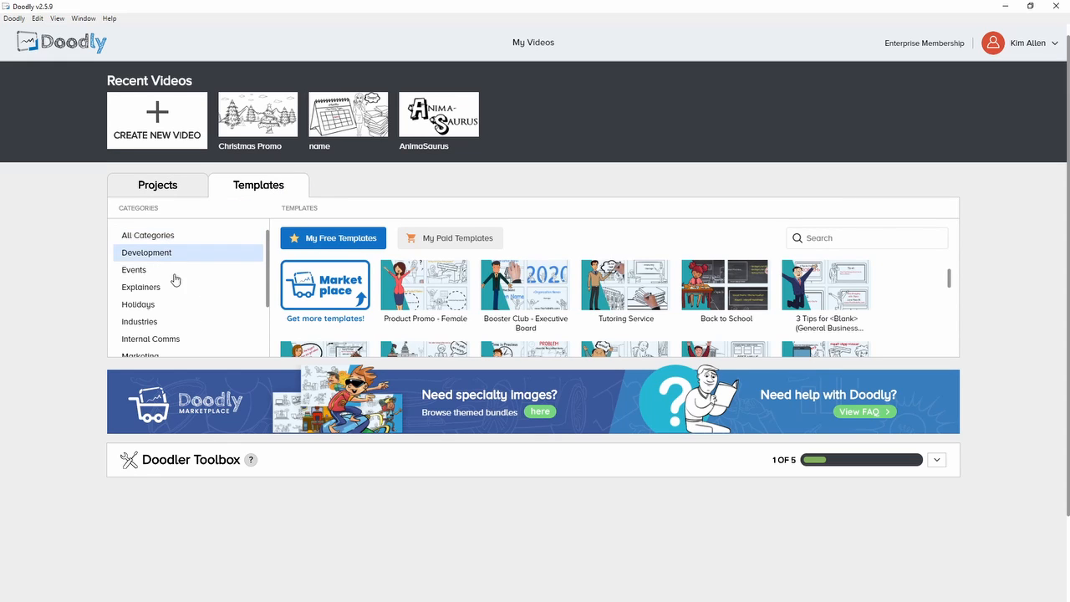
{"action": "left_click", "coordinate": [139, 276]}
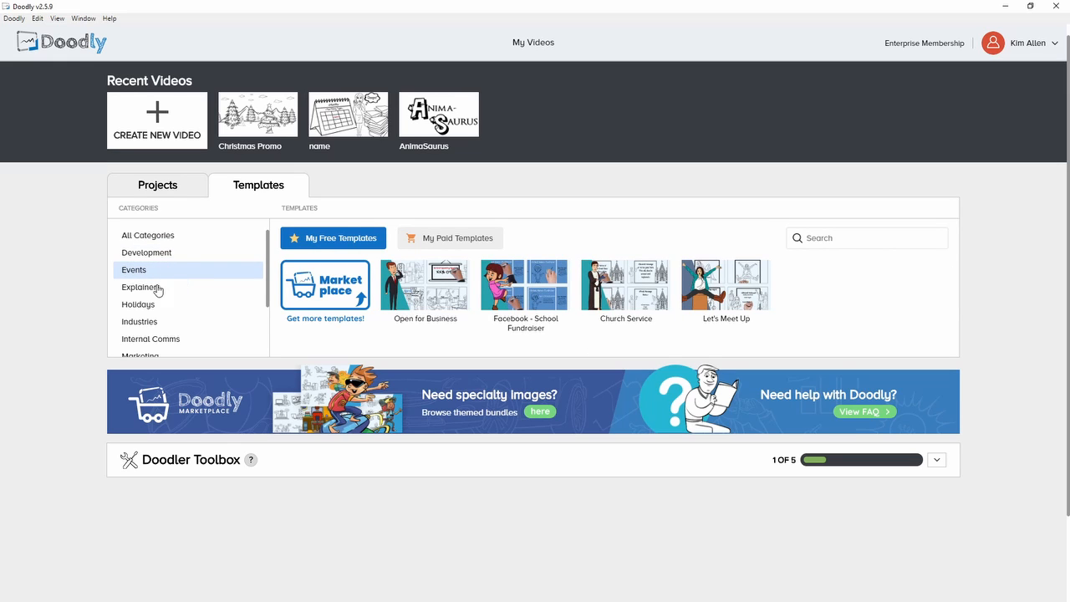
{"action": "left_click", "coordinate": [141, 286]}
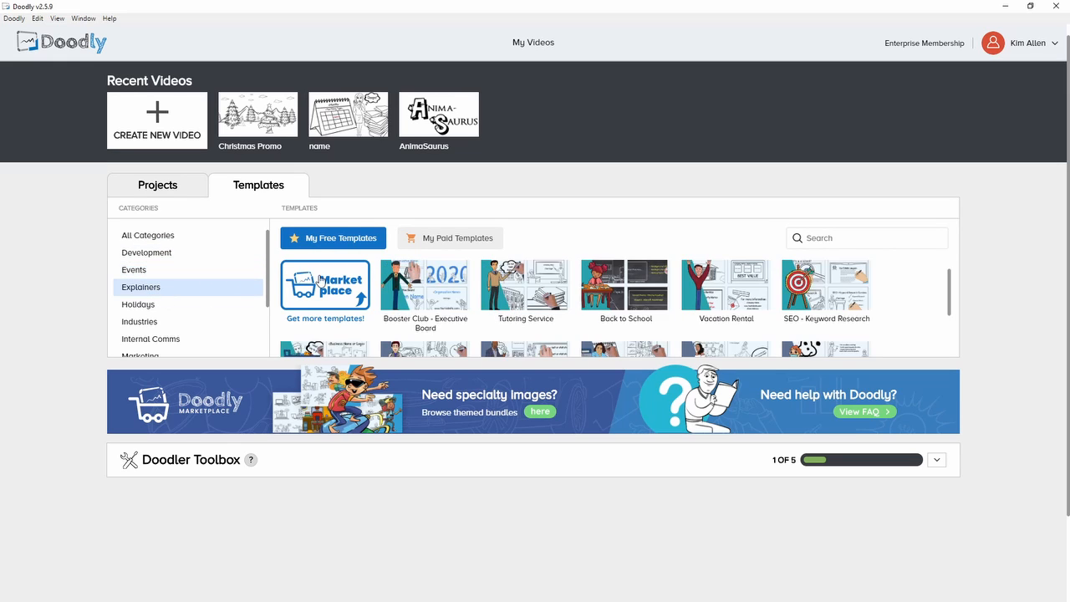
- Return to the projects list, create a folder named Client inside My Projects and open it
{"action": "left_click", "coordinate": [176, 189]}
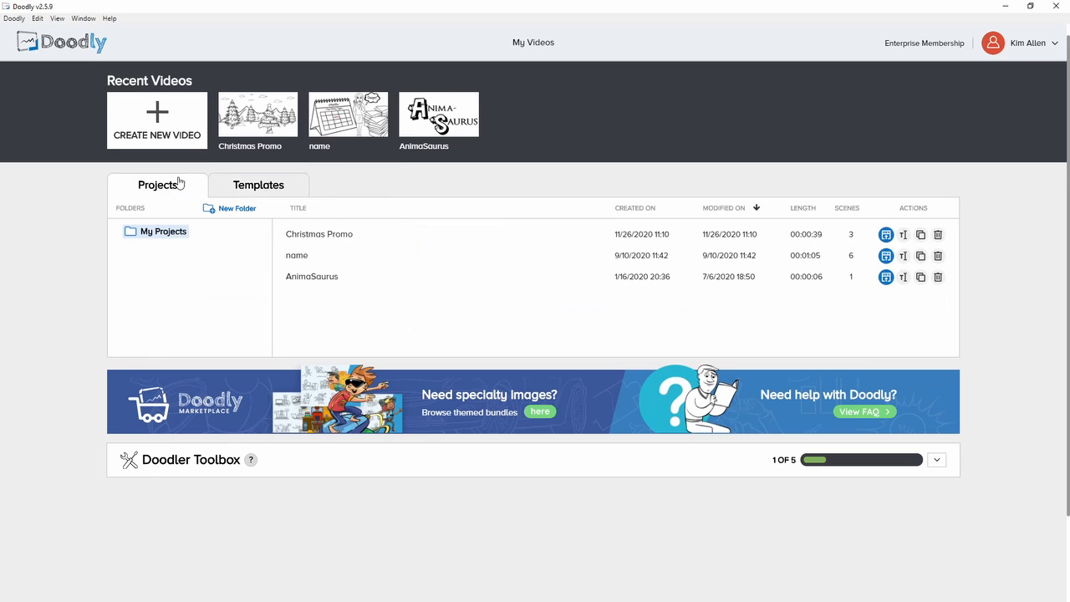
{"action": "left_click", "coordinate": [235, 209]}
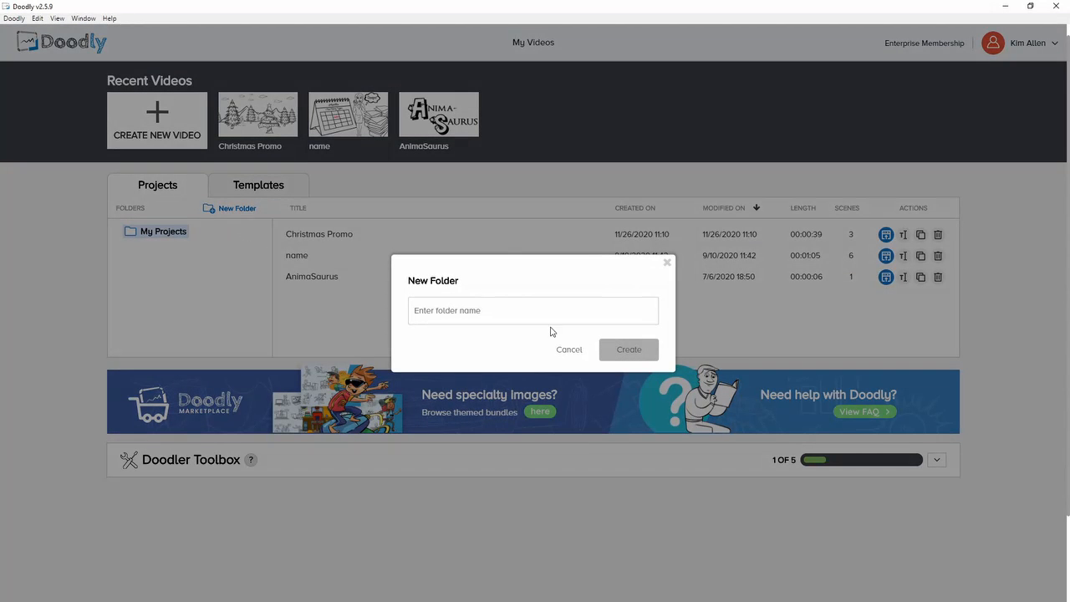
{"action": "type", "text": "Client"}
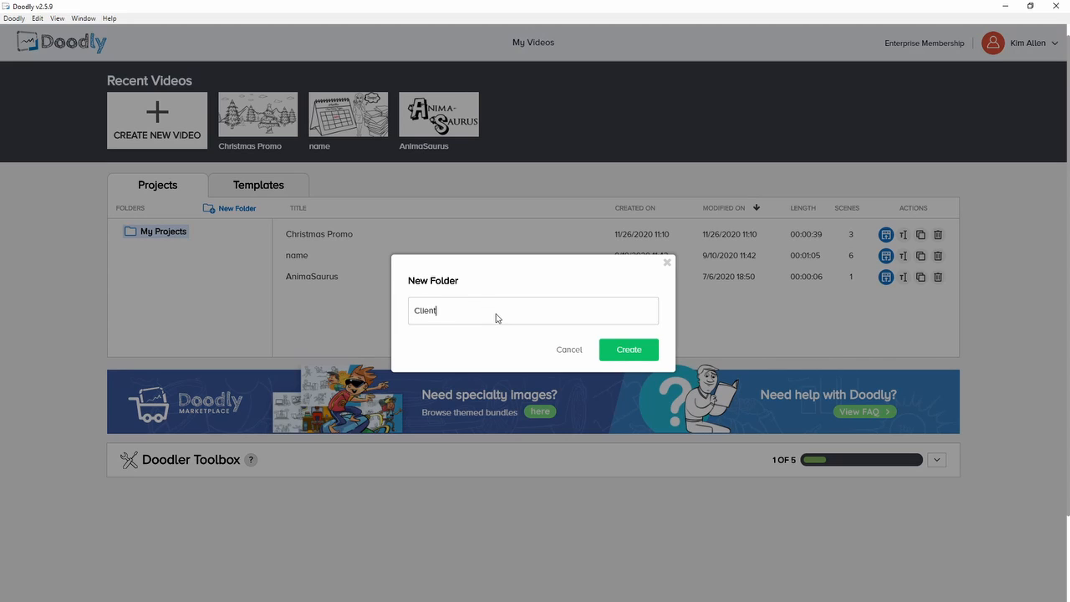
{"action": "key", "text": "Return"}
{"action": "left_click", "coordinate": [160, 250]}
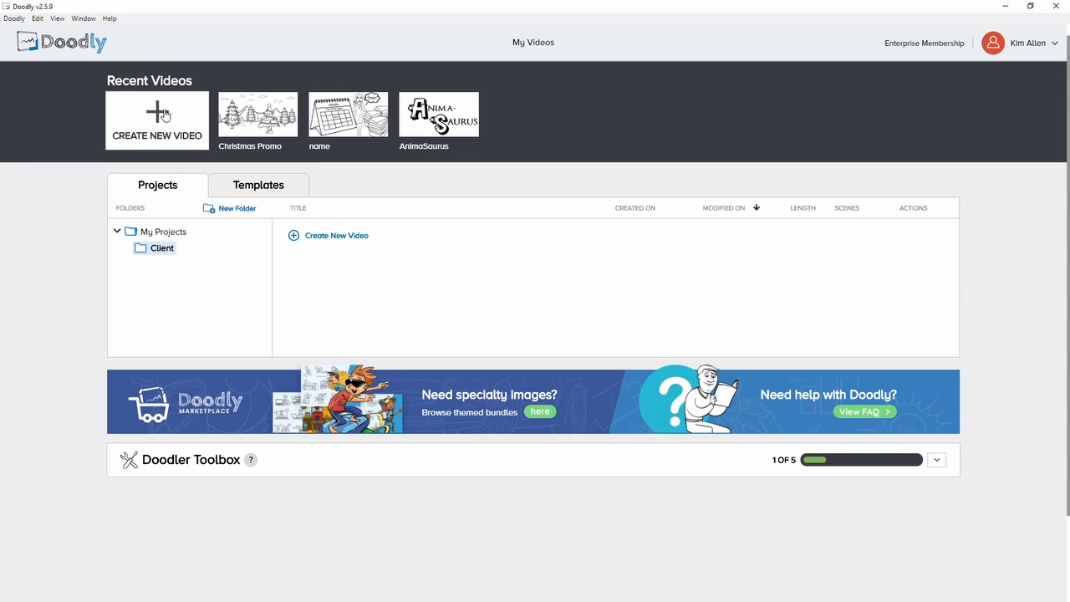
- Start a new Whiteboard video in the Client folder with the title Awesome Content
{"action": "left_click", "coordinate": [336, 236]}
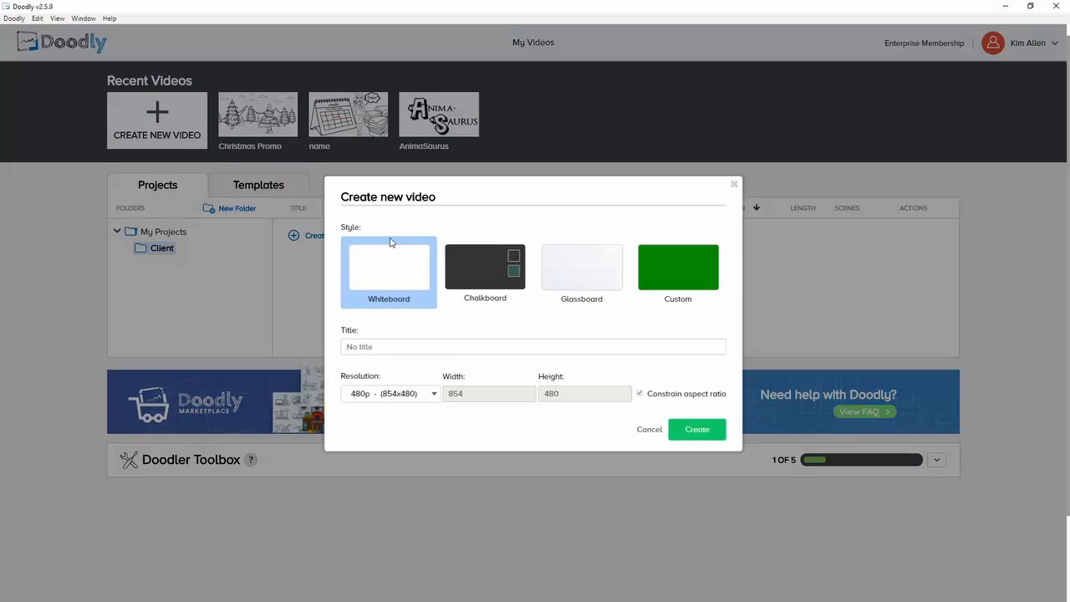
{"action": "left_click", "coordinate": [384, 353]}
{"action": "type", "text": "Awe"}
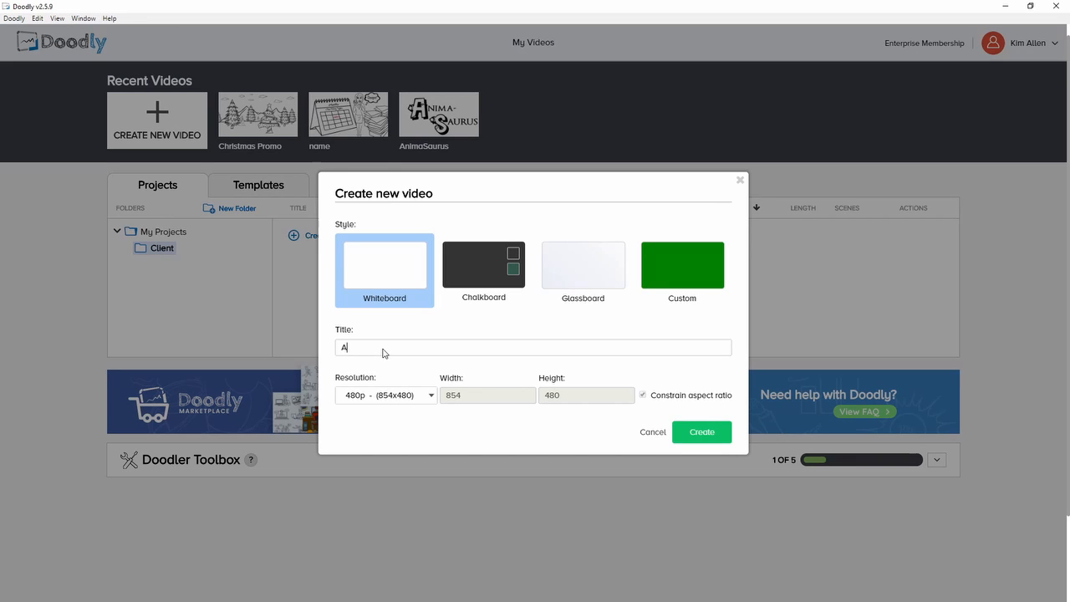
{"action": "type", "text": "some Content"}
- Set the video's resolution to 720p (1280x720) and create the video
{"action": "left_click", "coordinate": [433, 395]}
{"action": "left_click", "coordinate": [384, 431]}
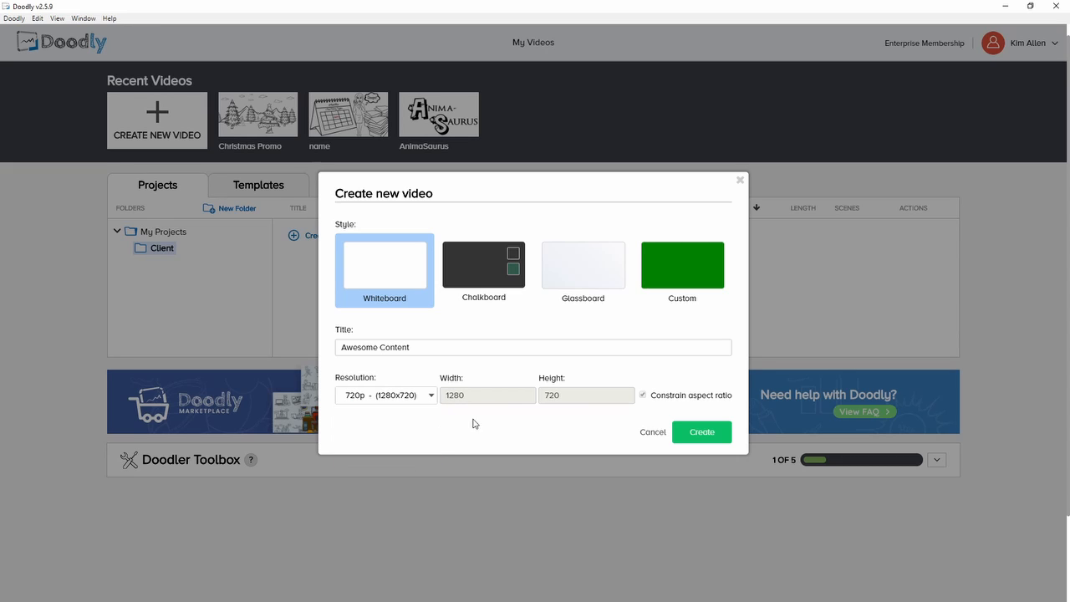
{"action": "left_click", "coordinate": [433, 397]}
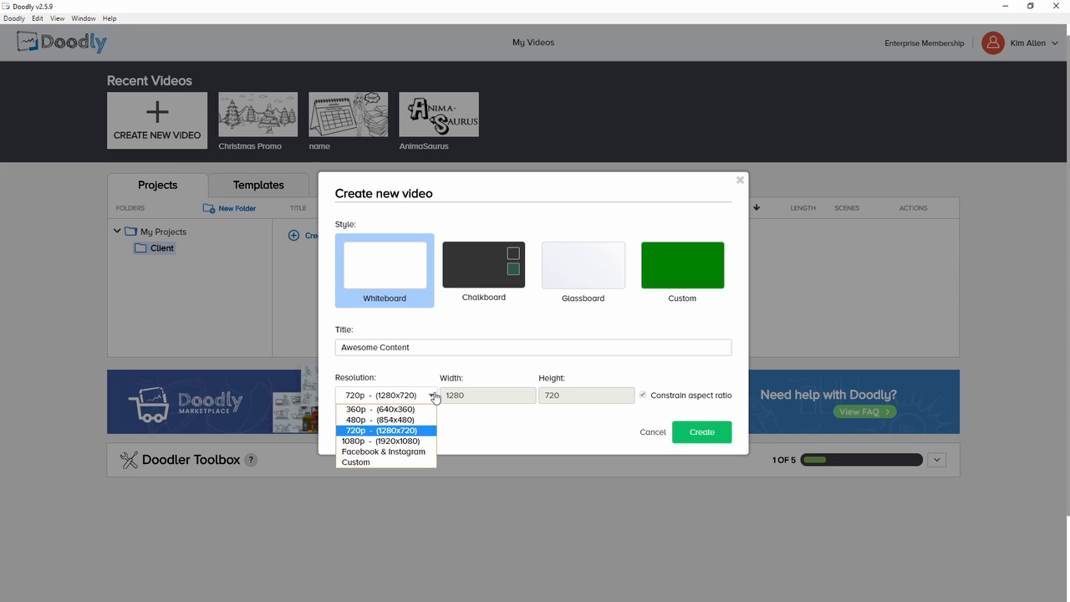
{"action": "left_click", "coordinate": [409, 431]}
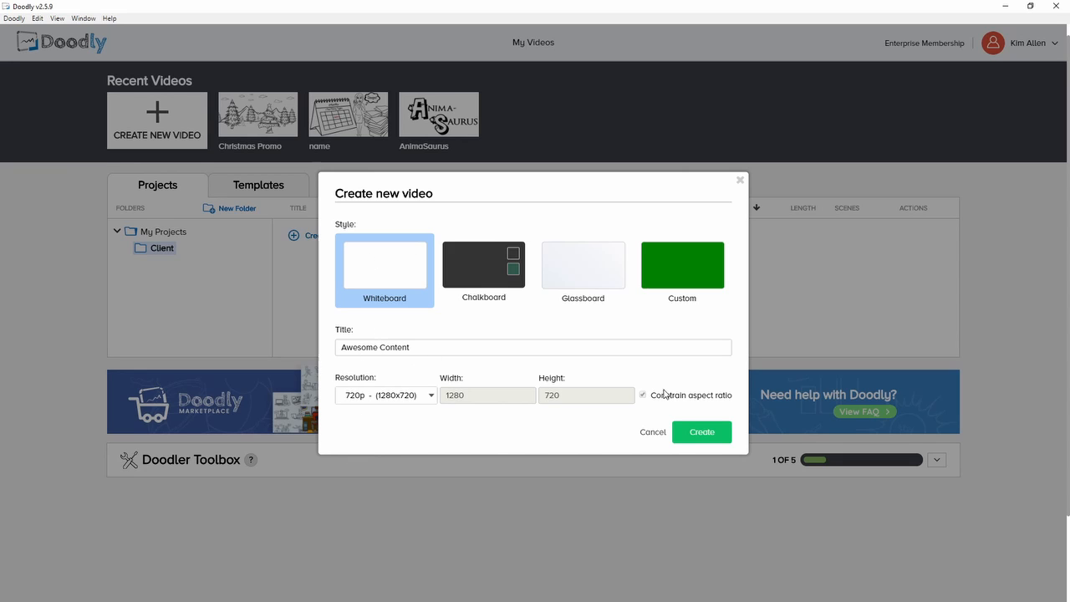
{"action": "left_click", "coordinate": [707, 432]}
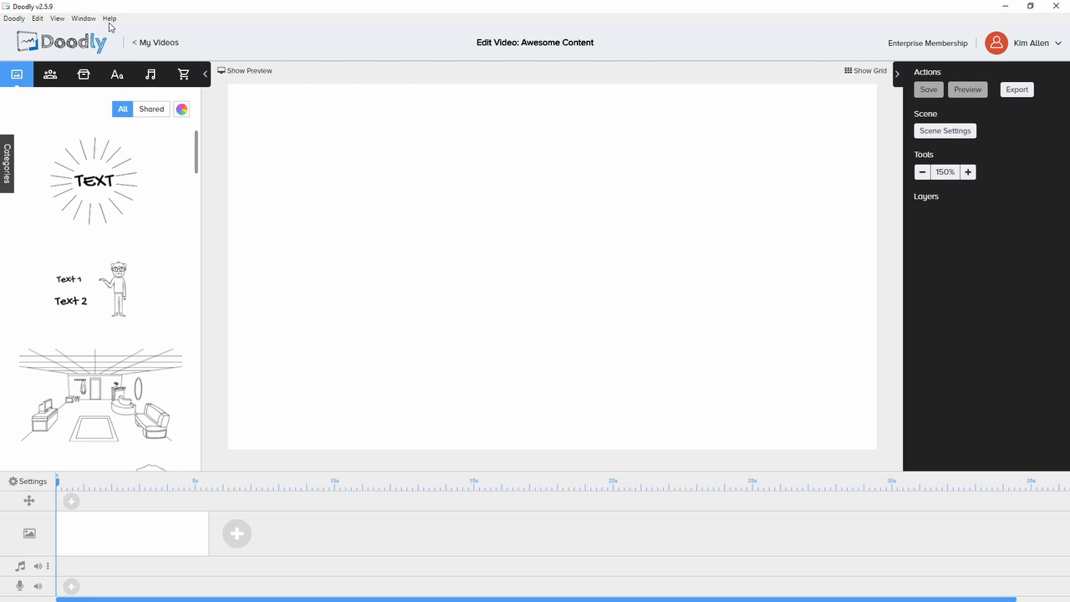
{"action": "left_click", "coordinate": [39, 20]}
{"action": "mouse_move", "coordinate": [112, 20]}
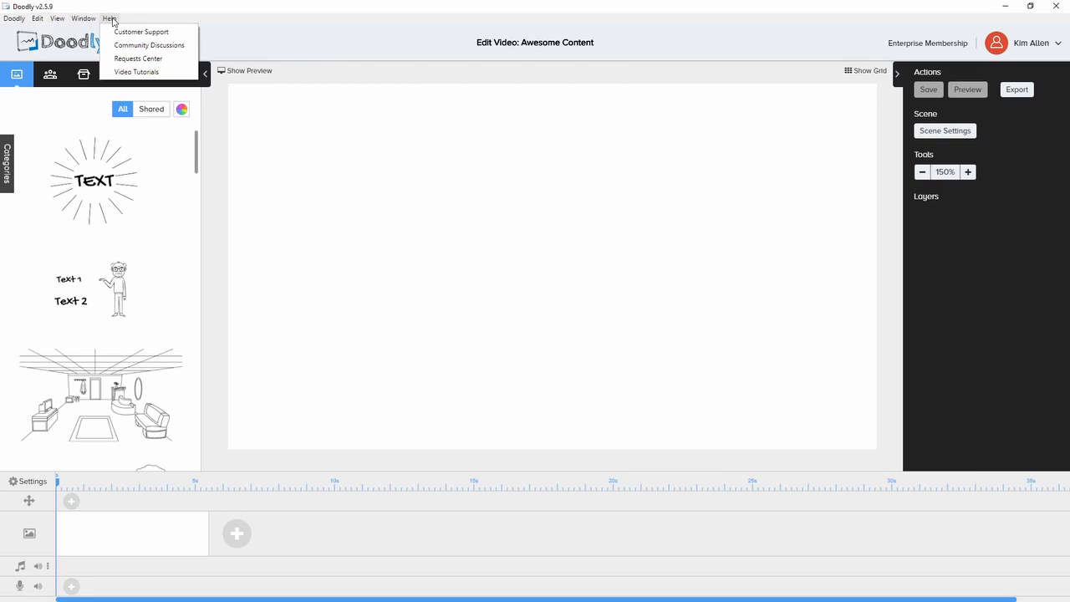
{"action": "left_click", "coordinate": [343, 42]}
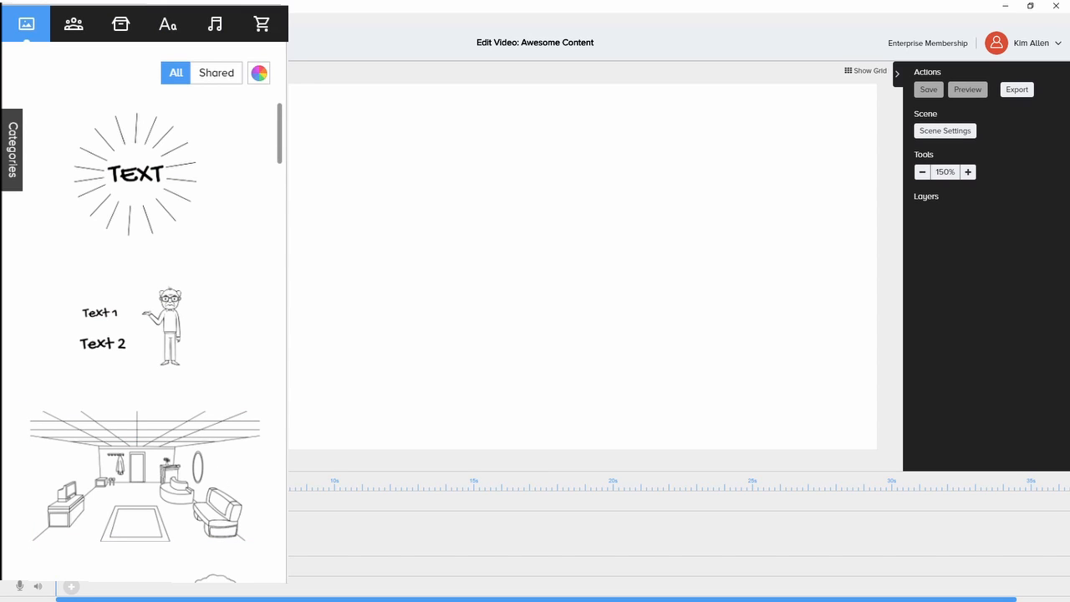
- Look through the ready-made scenes in the scene library
{"action": "left_click_drag", "start_coordinate": [281, 144], "coordinate": [285, 559]}
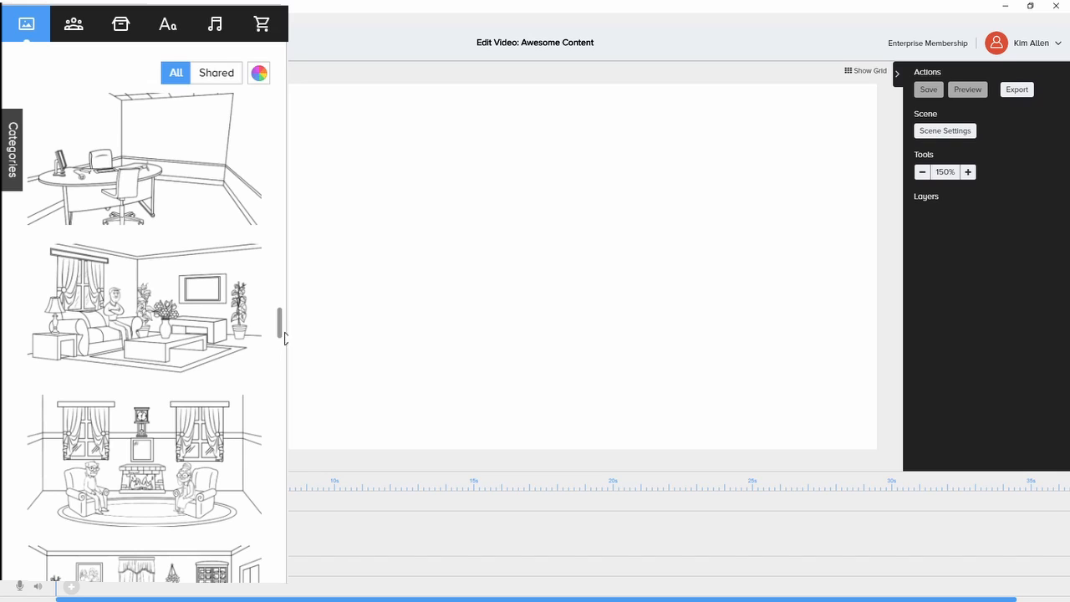
{"action": "left_click_drag", "start_coordinate": [281, 334], "coordinate": [281, 221]}
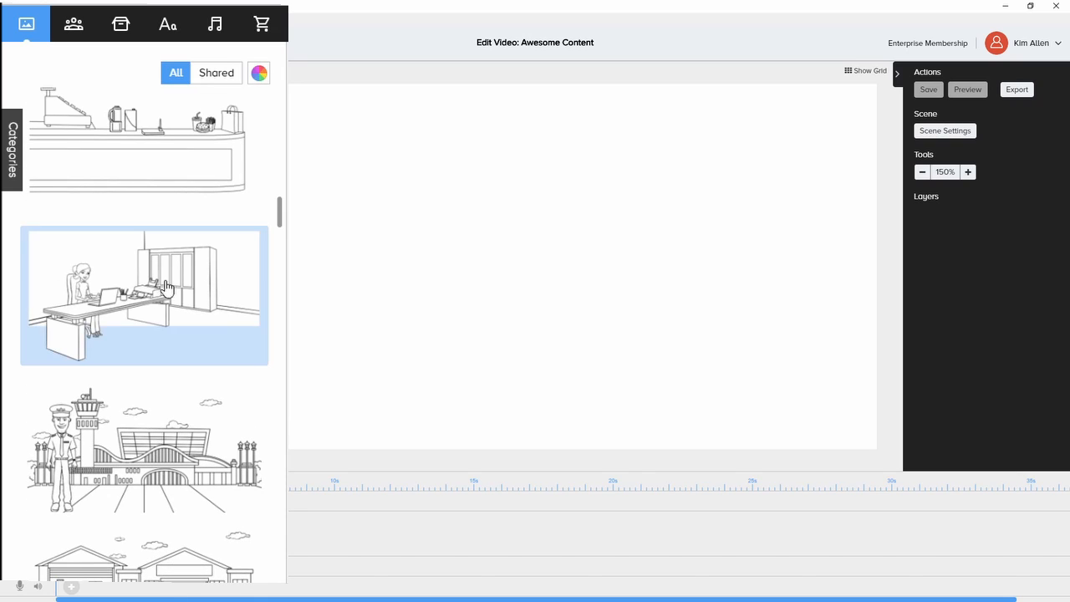
{"action": "left_click_drag", "start_coordinate": [142, 291], "coordinate": [560, 231]}
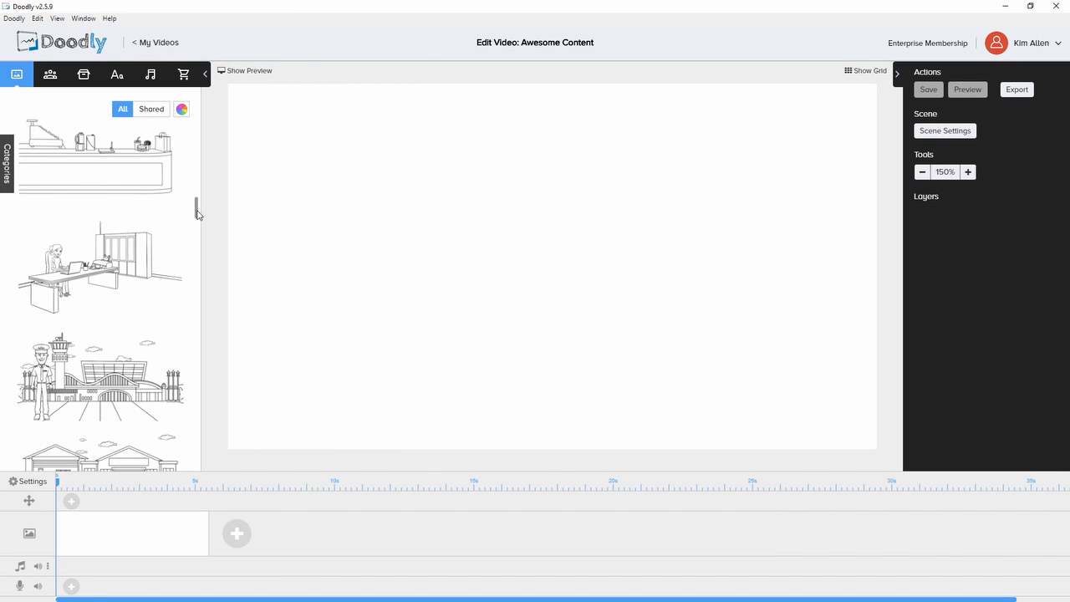
{"action": "left_click_drag", "start_coordinate": [198, 214], "coordinate": [208, 190]}
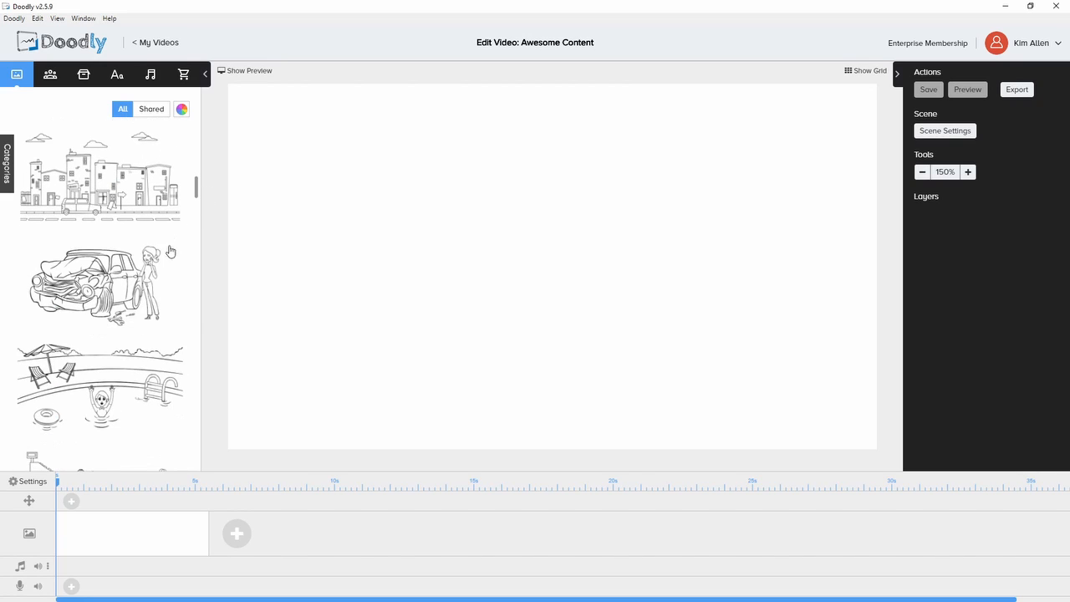
- Open the character library and look through the available characters and poses
{"action": "left_click", "coordinate": [60, 42]}
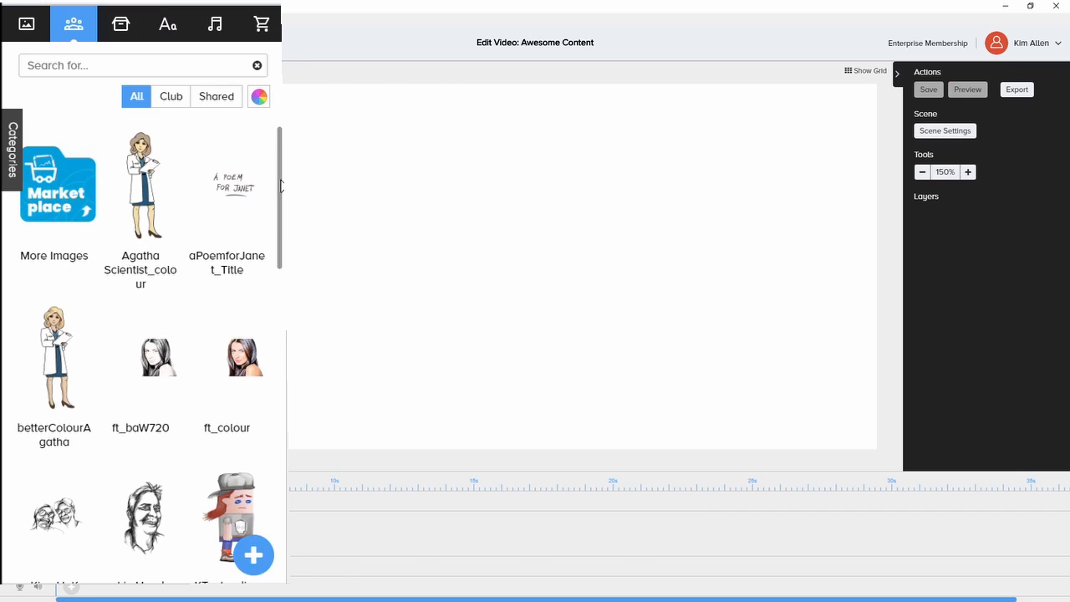
{"action": "left_click_drag", "start_coordinate": [270, 186], "coordinate": [270, 430]}
{"action": "scroll", "coordinate": [142, 347], "scroll_direction": "down", "scroll_amount": 5}
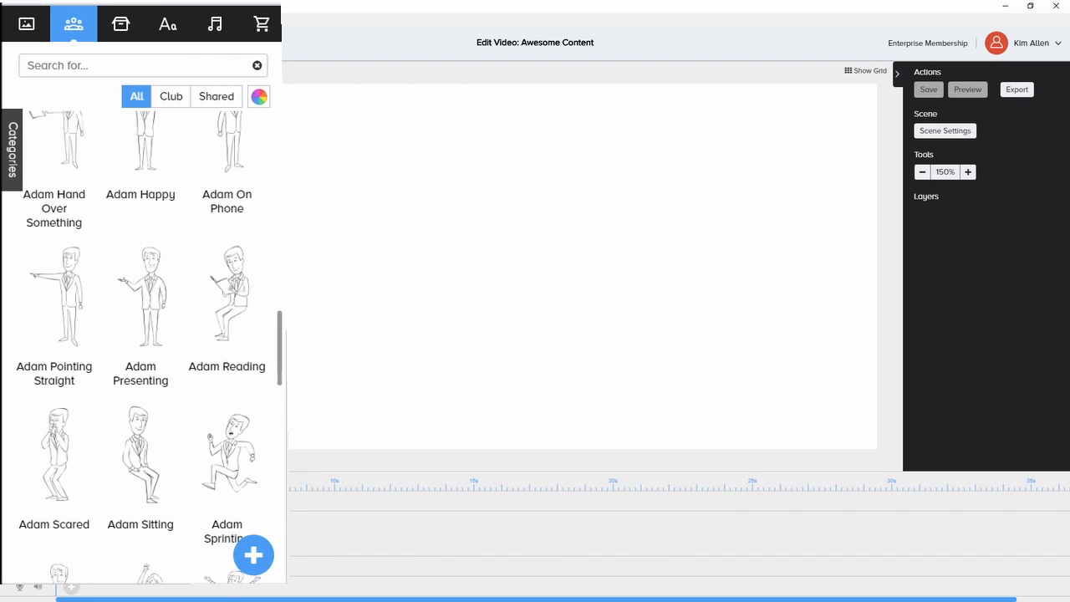
{"action": "left_click_drag", "start_coordinate": [280, 356], "coordinate": [280, 175]}
- Search the character library for "girl"
{"action": "left_click", "coordinate": [122, 67]}
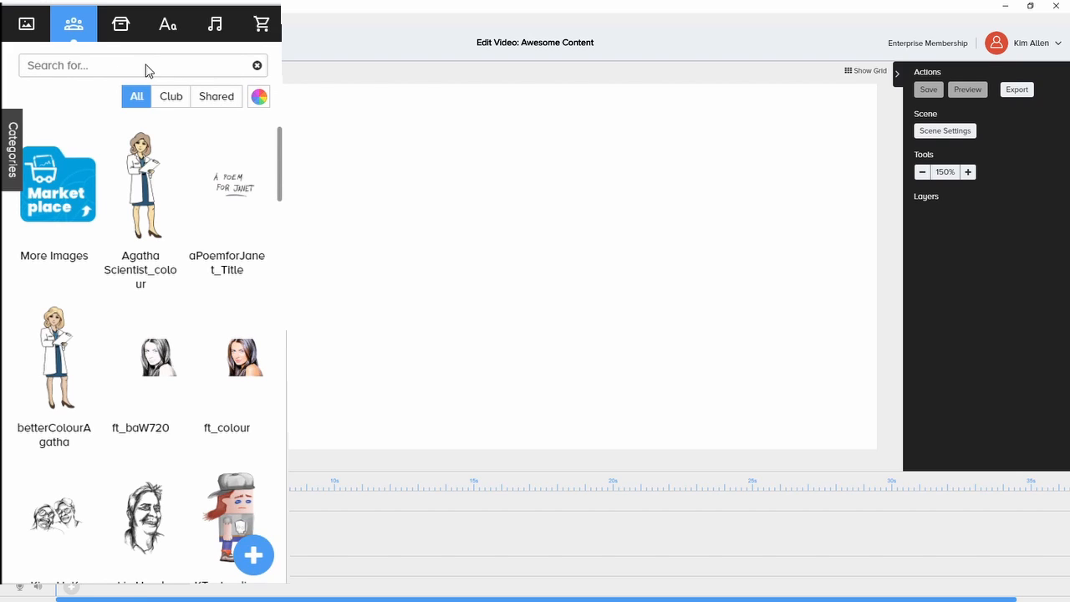
{"action": "left_click", "coordinate": [148, 67]}
{"action": "type", "text": "girl"}
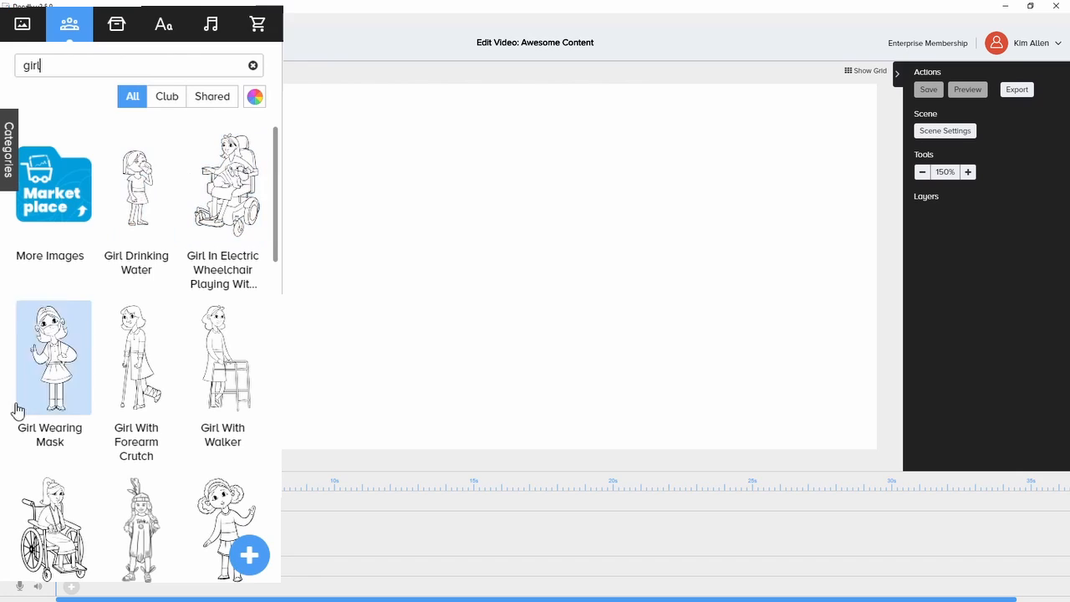
- Filter the girl characters by the Business category, switch to Casual and look through that category's images
{"action": "left_click", "coordinate": [9, 150]}
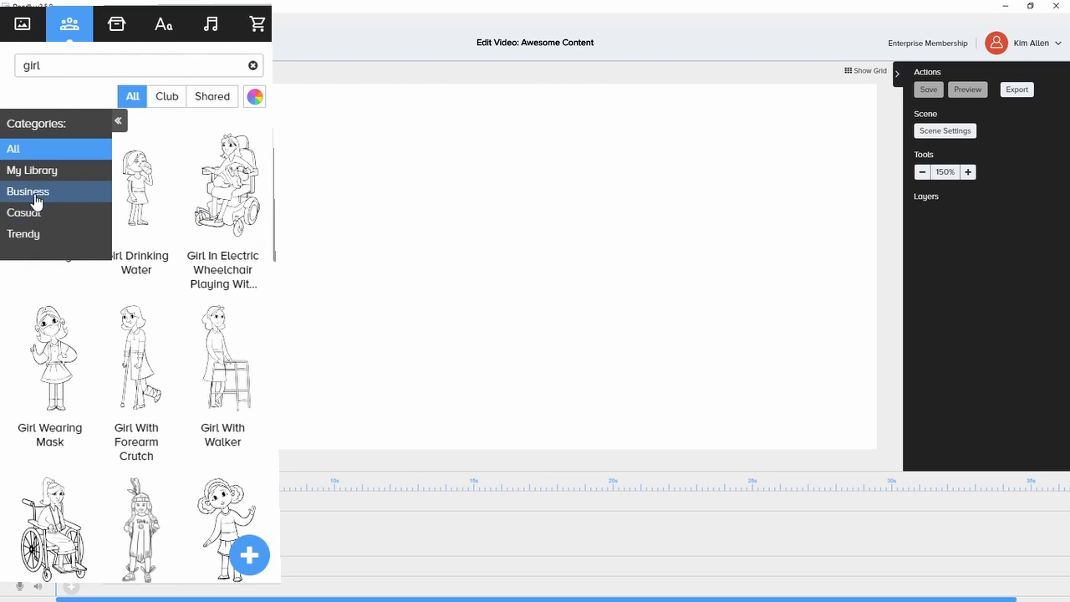
{"action": "left_click", "coordinate": [36, 196]}
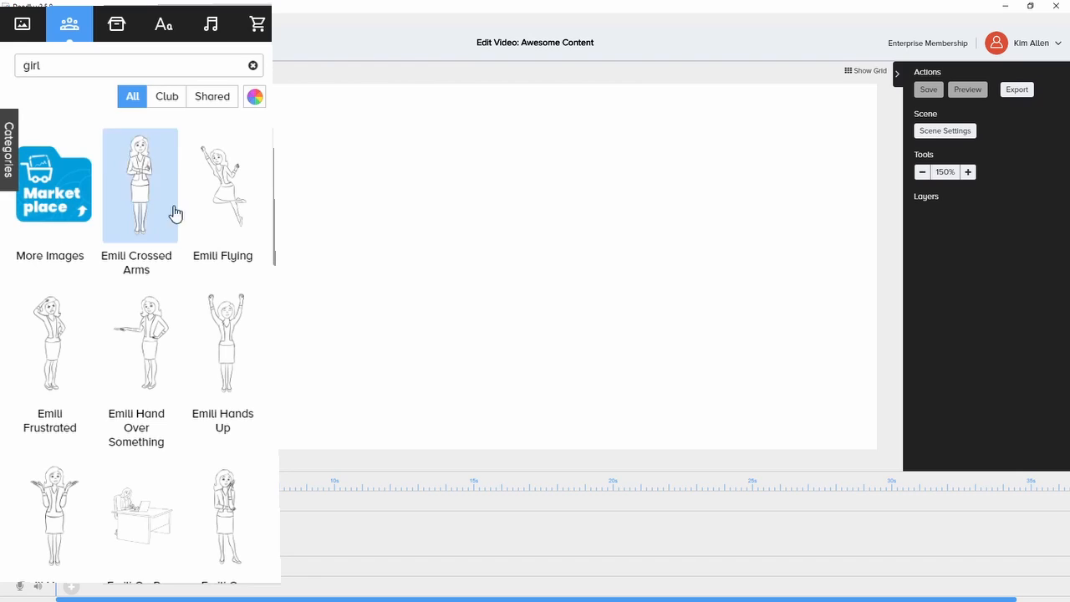
{"action": "left_click", "coordinate": [11, 163]}
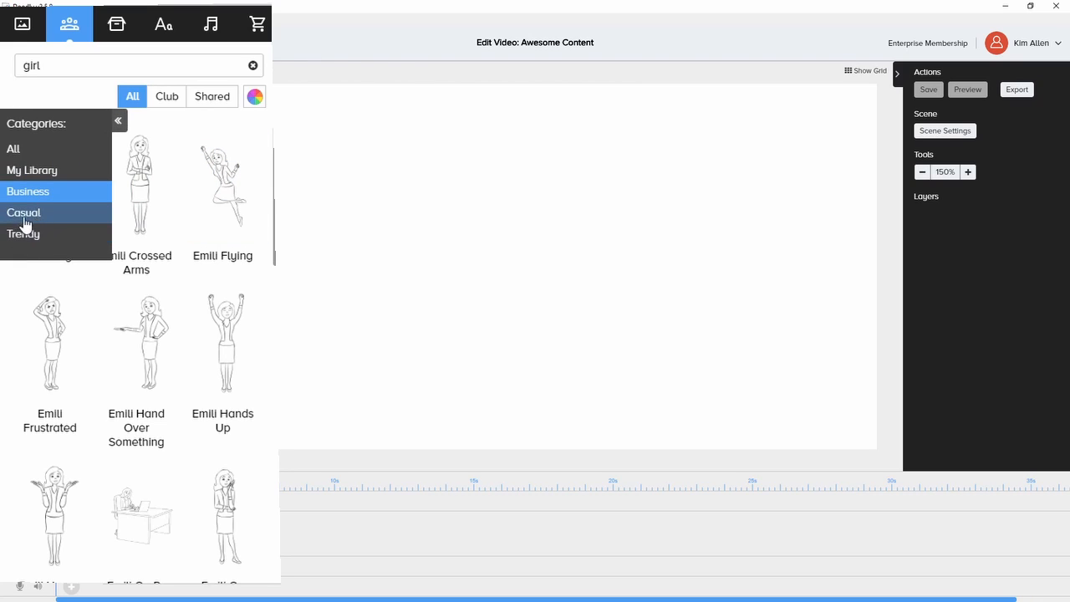
{"action": "left_click", "coordinate": [30, 219]}
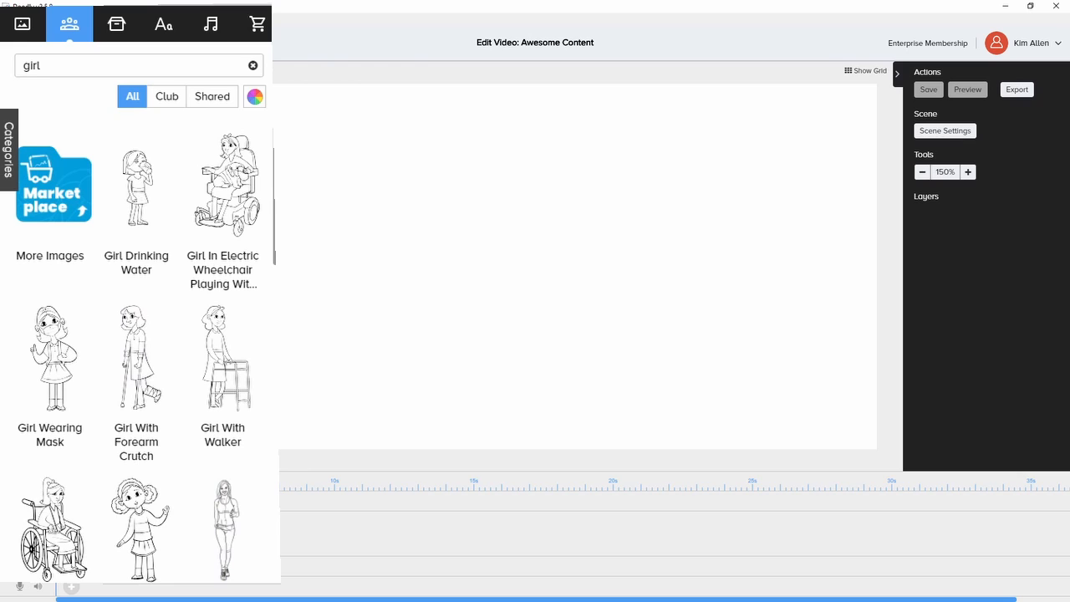
{"action": "scroll", "coordinate": [145, 342], "scroll_direction": "down", "scroll_amount": 10}
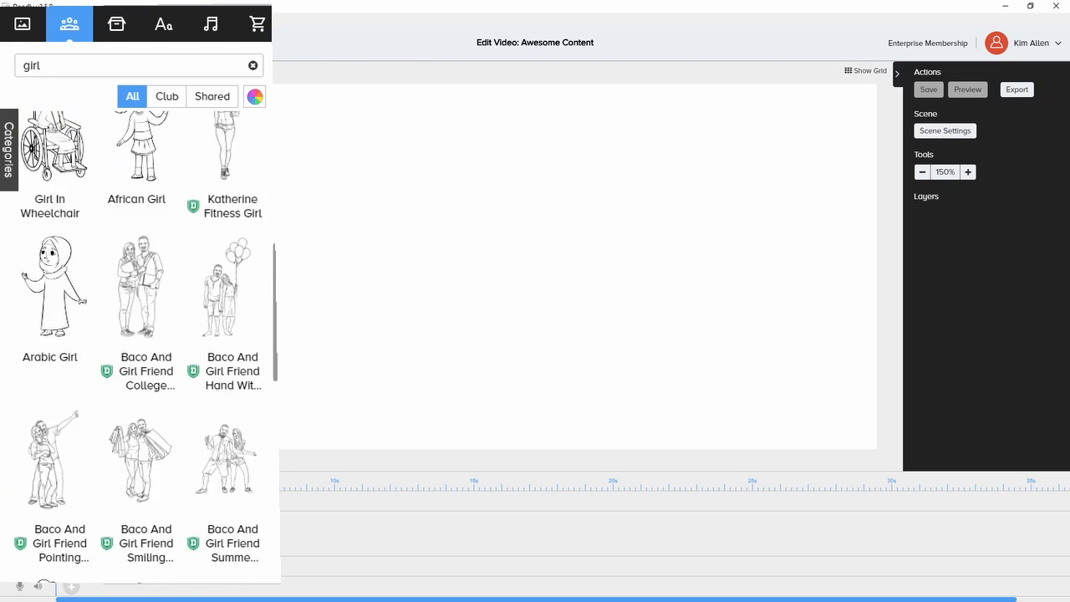
{"action": "scroll", "coordinate": [146, 343], "scroll_direction": "up", "scroll_amount": 10}
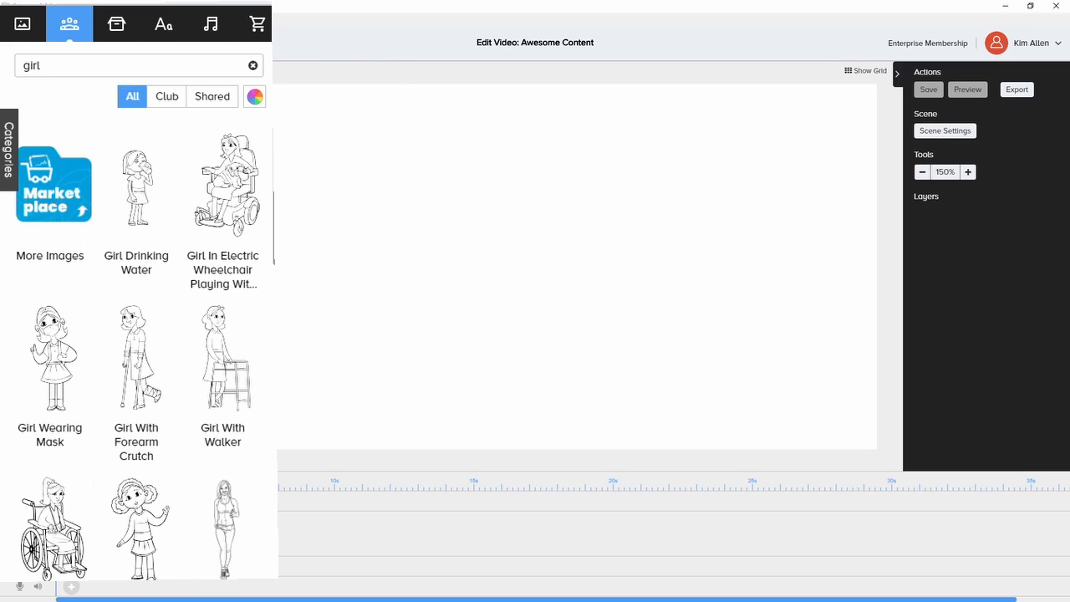
- Filter the girl characters by the Trendy category and look through its images
{"action": "left_click", "coordinate": [8, 162]}
{"action": "left_click", "coordinate": [28, 235]}
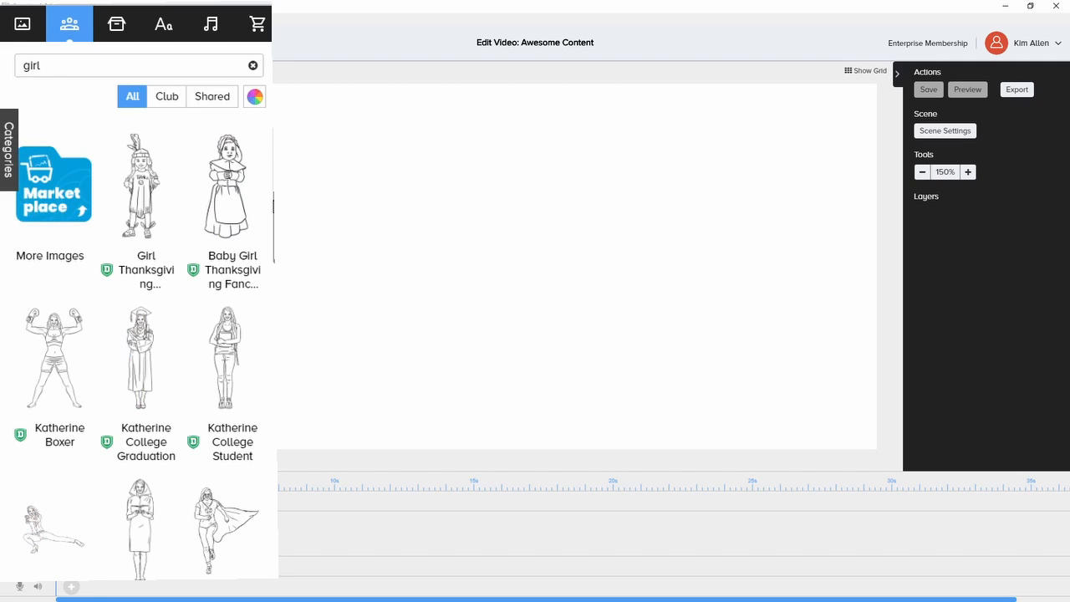
{"action": "scroll", "coordinate": [251, 384], "scroll_direction": "down", "scroll_amount": 15}
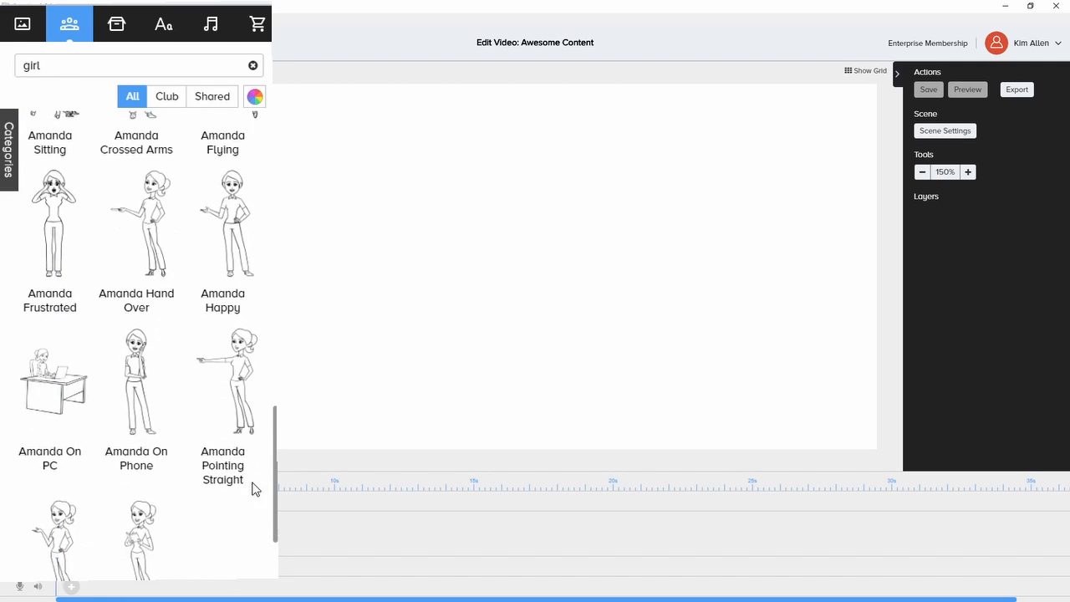
{"action": "scroll", "coordinate": [255, 489], "scroll_direction": "down", "scroll_amount": 6}
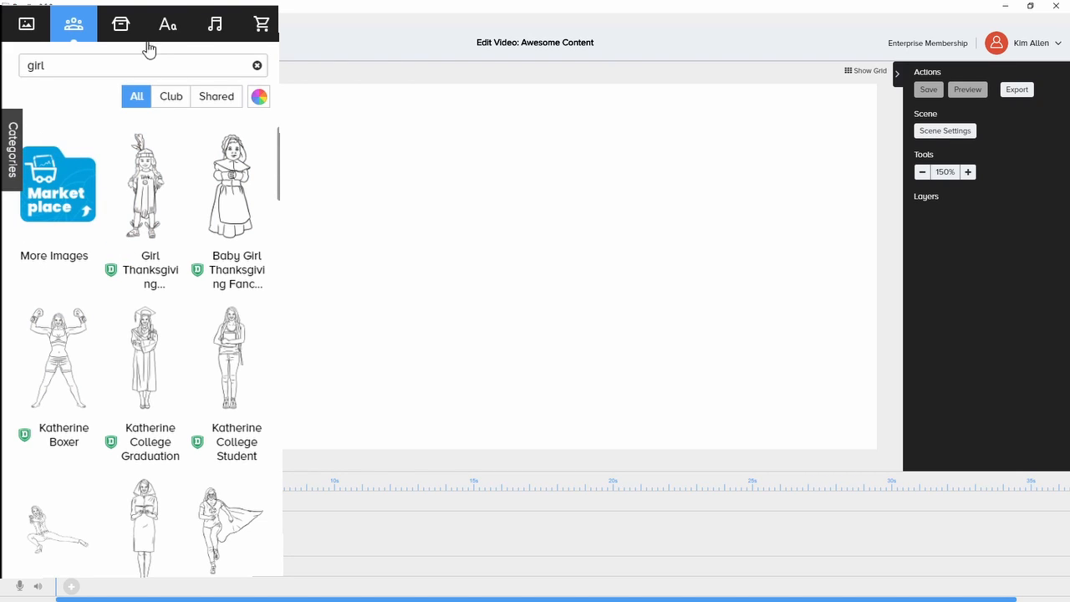
- Open the props library, filter it by the Furniture category and search for "seat"
{"action": "left_click", "coordinate": [121, 28]}
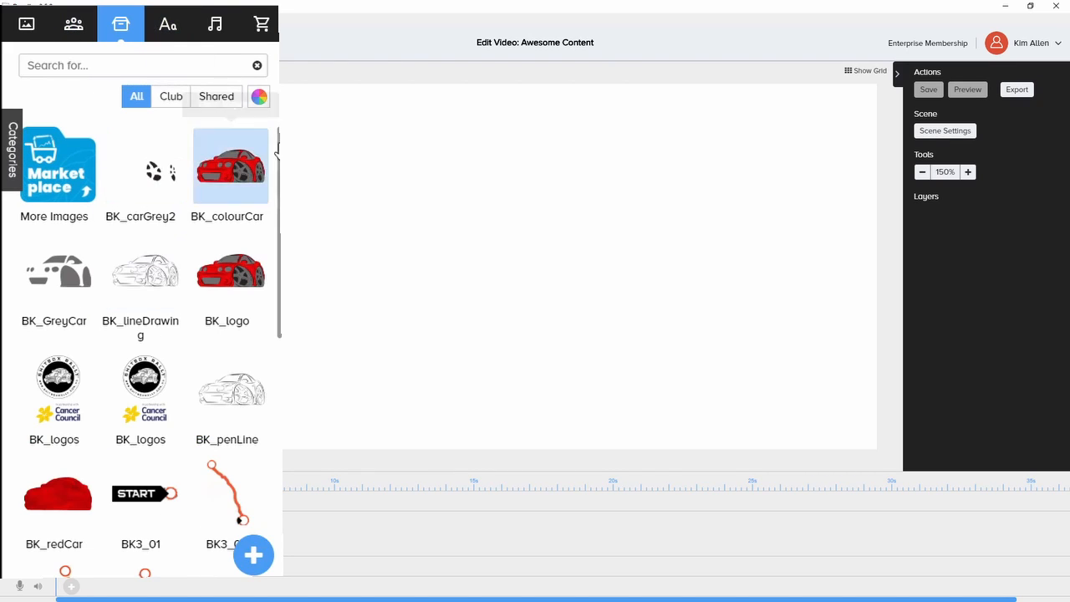
{"action": "left_click", "coordinate": [12, 159]}
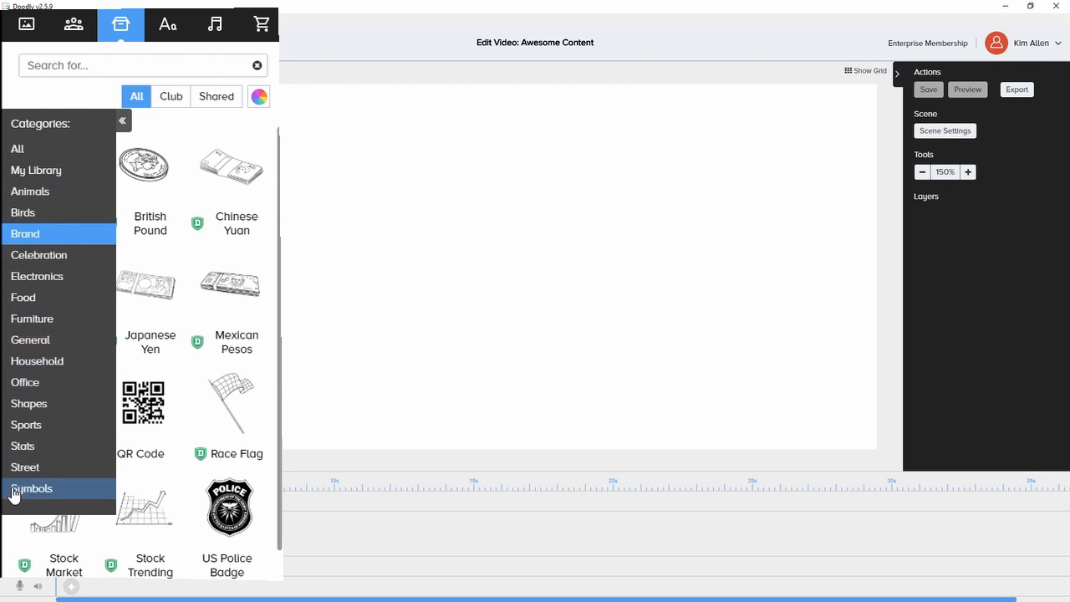
{"action": "left_click", "coordinate": [38, 324]}
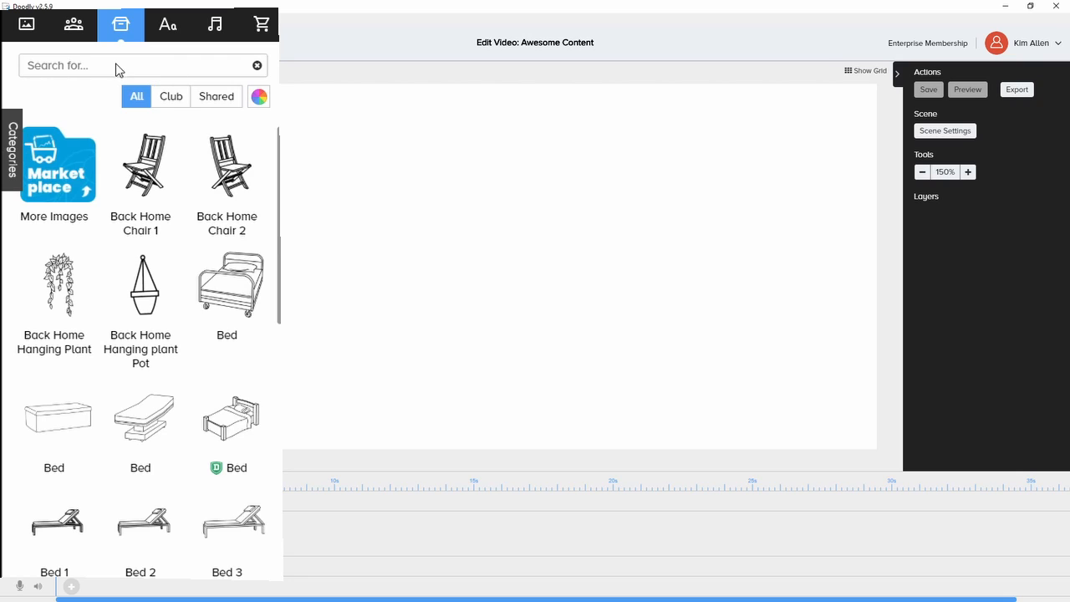
{"action": "type", "text": "seat"}
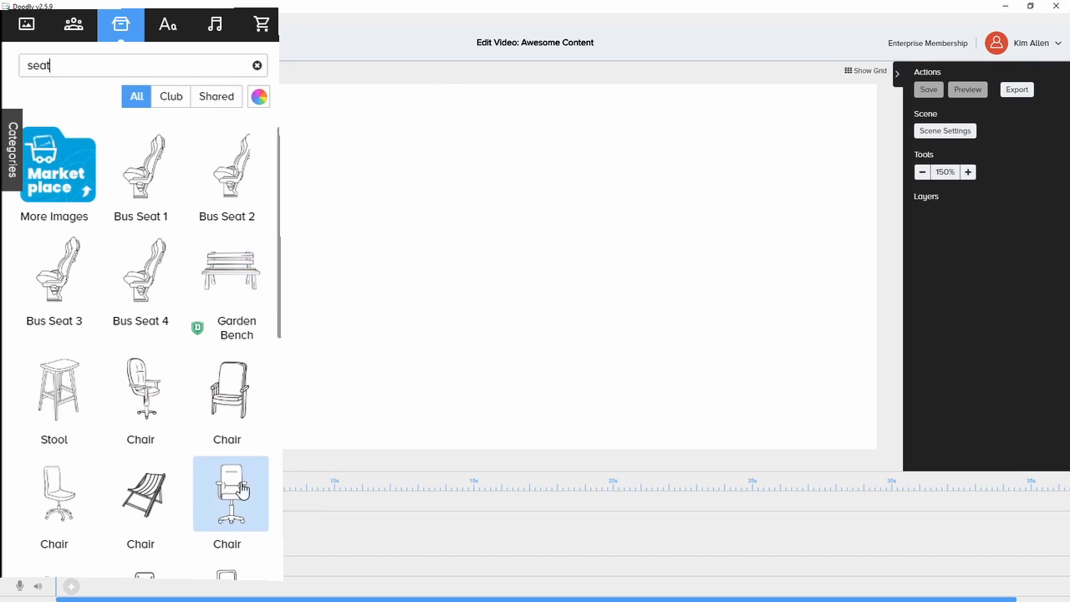
- Look through the font, audio and marketplace libraries, switching the marketplace assets from images to audio
{"action": "left_click", "coordinate": [161, 27]}
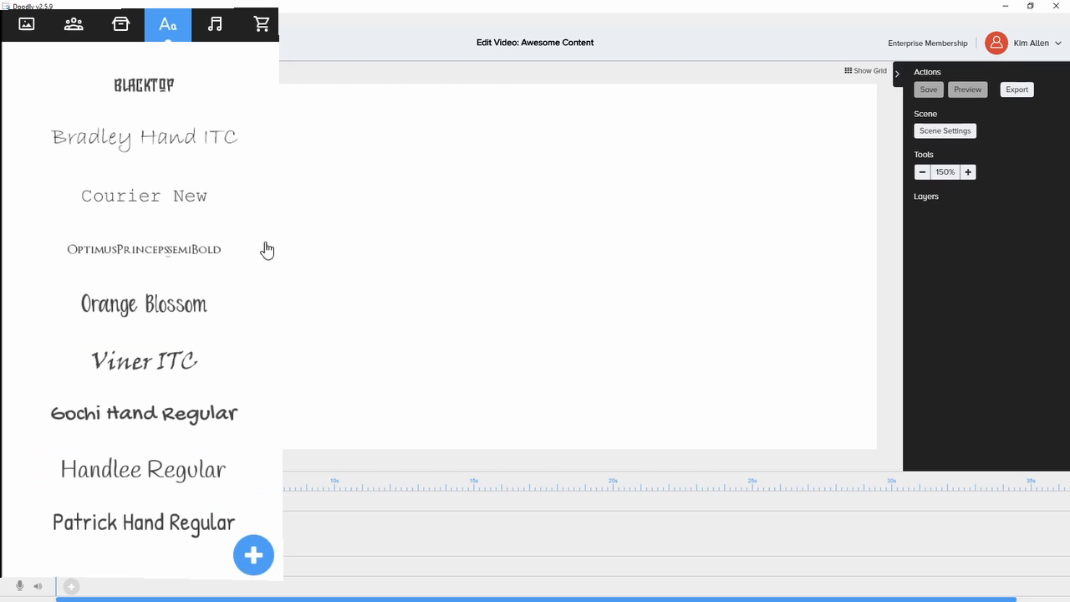
{"action": "left_click", "coordinate": [215, 30]}
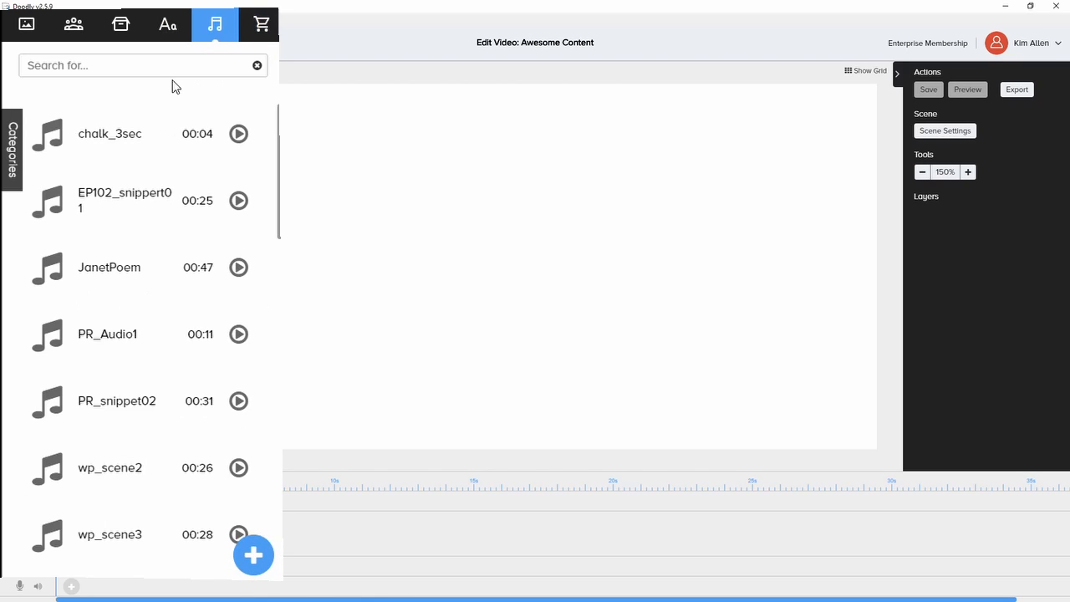
{"action": "left_click_drag", "start_coordinate": [278, 158], "coordinate": [278, 135]}
{"action": "left_click", "coordinate": [261, 31]}
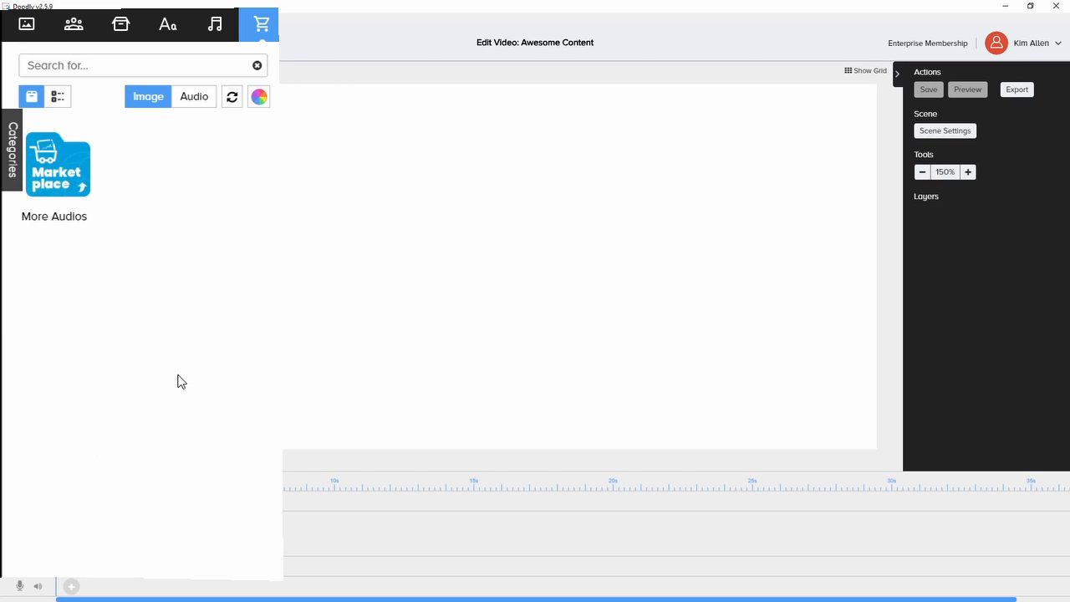
{"action": "left_click", "coordinate": [201, 101]}
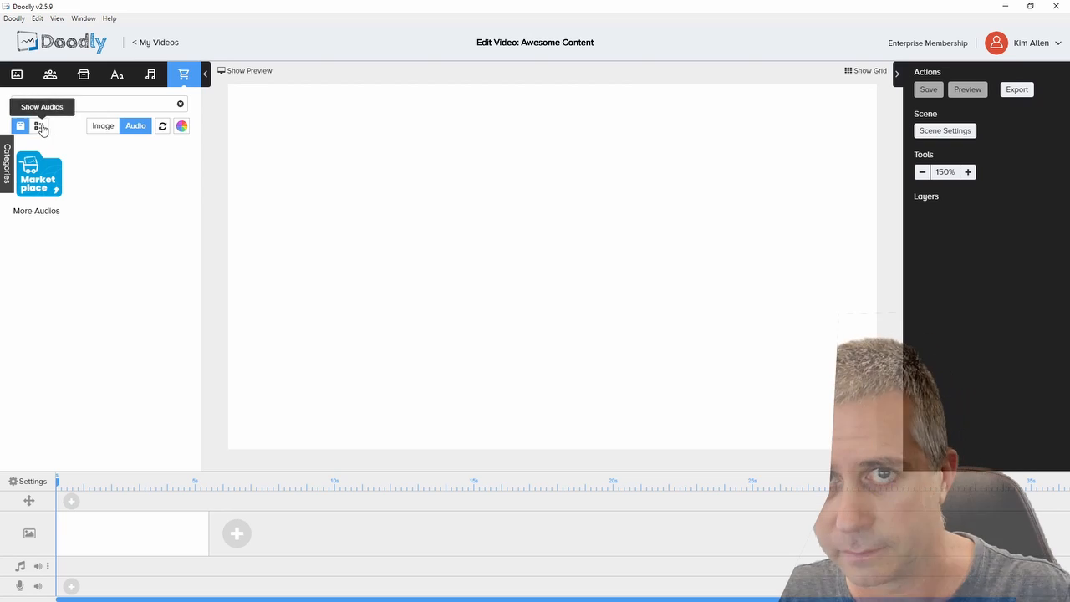
- Add the ready-made scene of a wrecked car with a distressed woman and tools to the canvas
{"action": "left_click", "coordinate": [16, 74]}
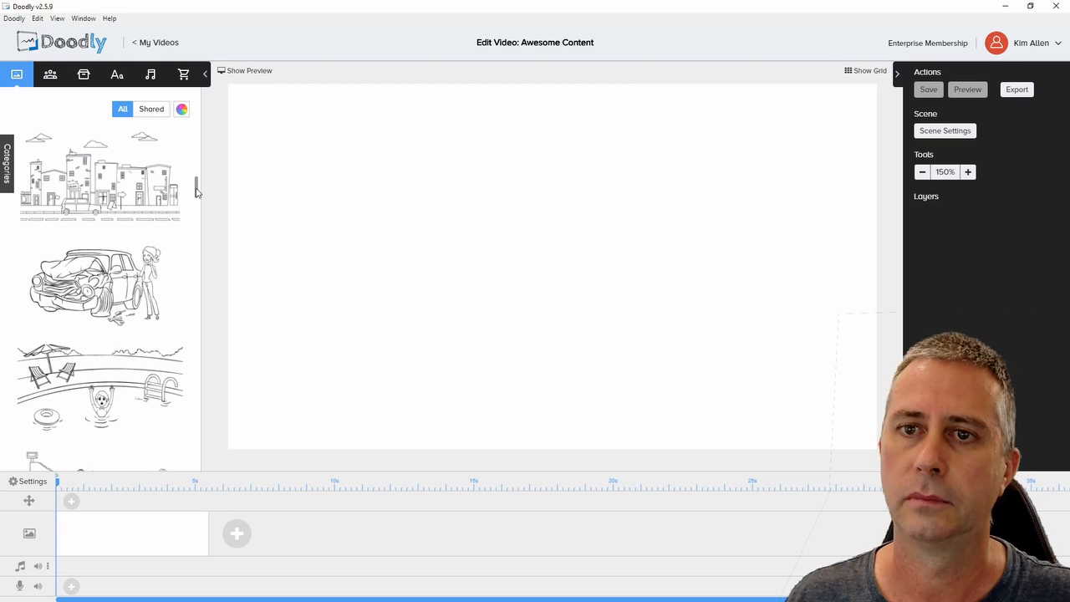
{"action": "scroll", "coordinate": [196, 197], "scroll_direction": "down", "scroll_amount": 1}
{"action": "left_click_drag", "start_coordinate": [195, 194], "coordinate": [195, 188]}
{"action": "left_click", "coordinate": [101, 301]}
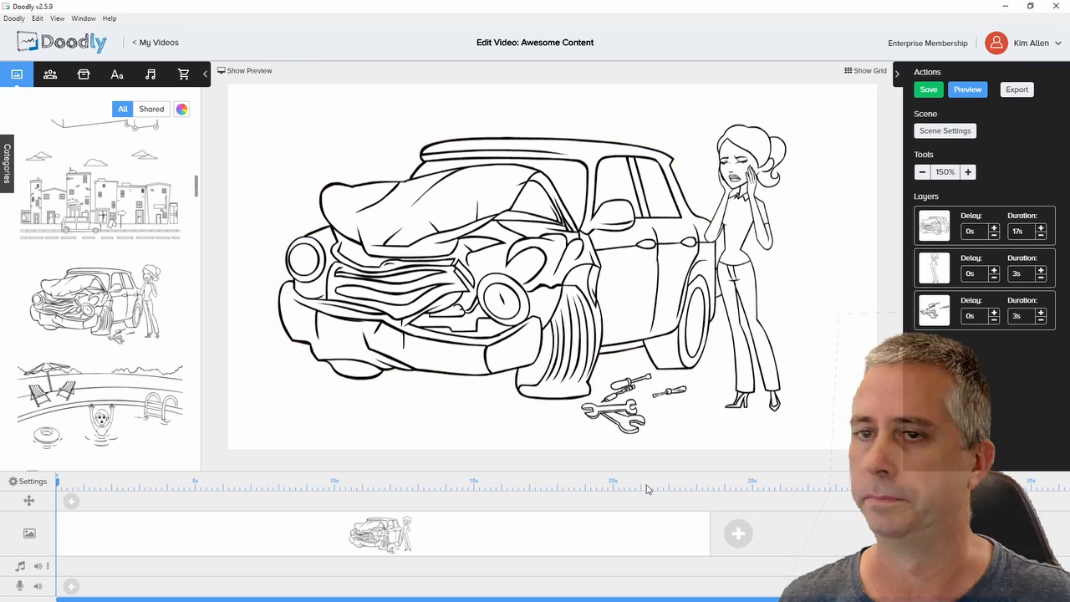
- Collapse the asset library to enlarge the workspace and expand it again
{"action": "left_click", "coordinate": [205, 75]}
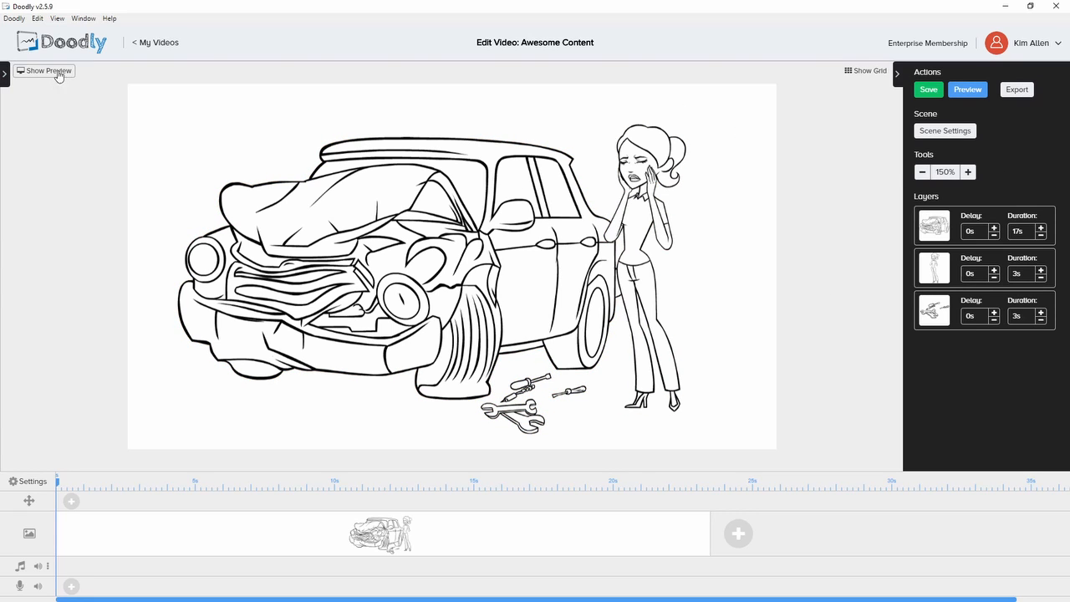
{"action": "left_click", "coordinate": [6, 77]}
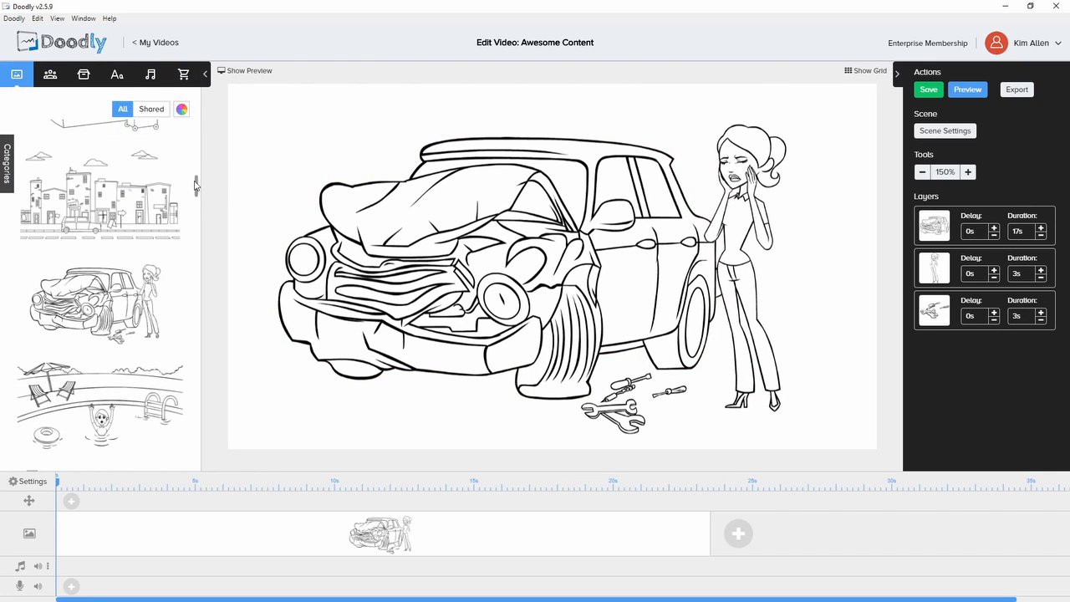
- Search the props library for "street", add the Street Building prop to the scene and collapse the library
{"action": "left_click", "coordinate": [86, 77]}
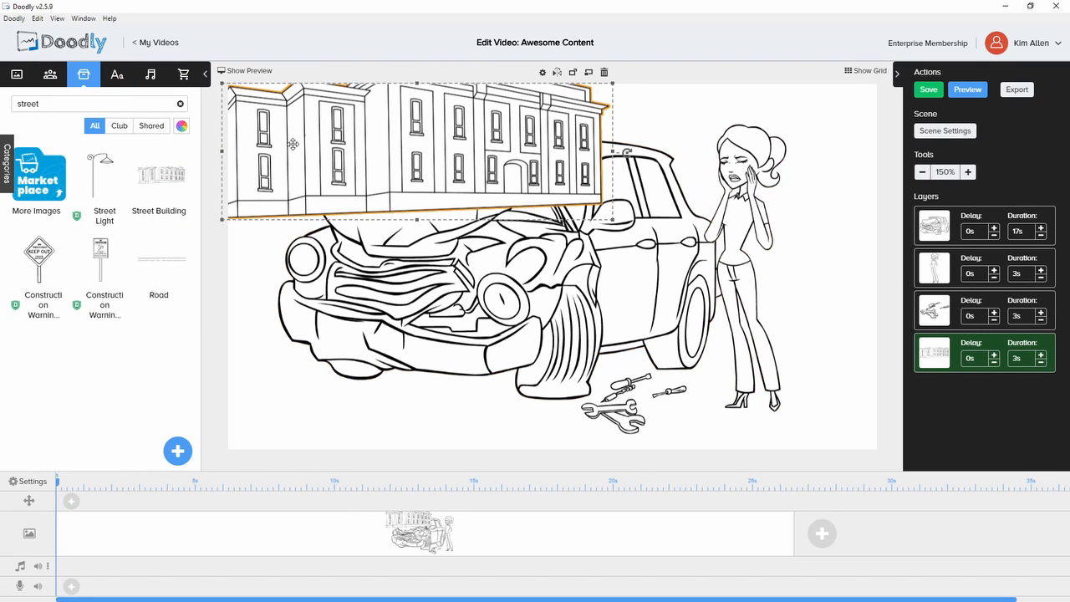
{"action": "left_click", "coordinate": [207, 76]}
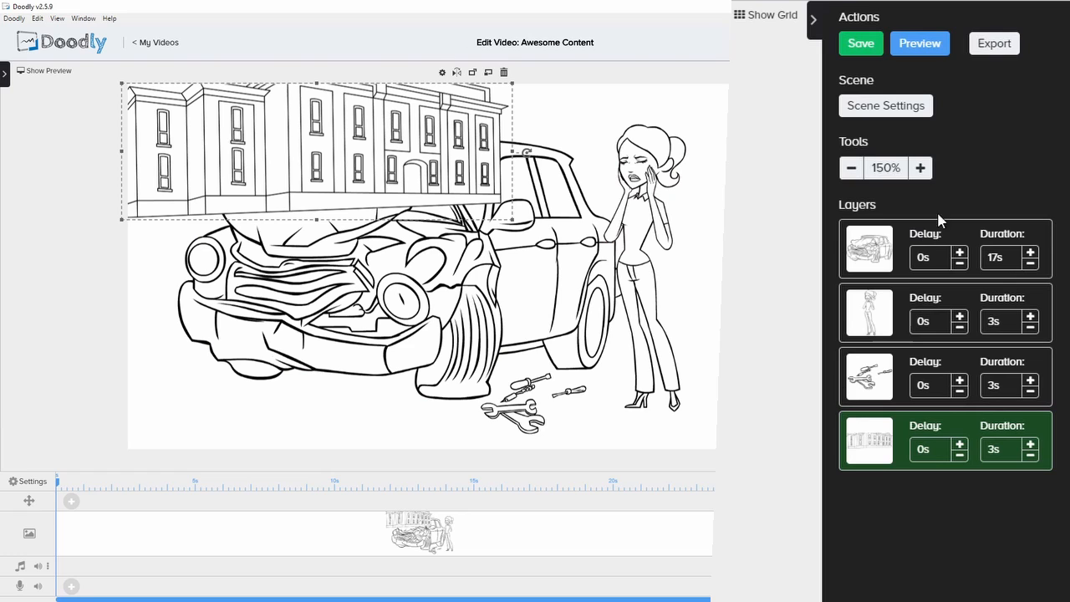
- Select the car, woman and tools layers in turn to see which canvas object each one represents
{"action": "left_click", "coordinate": [980, 259]}
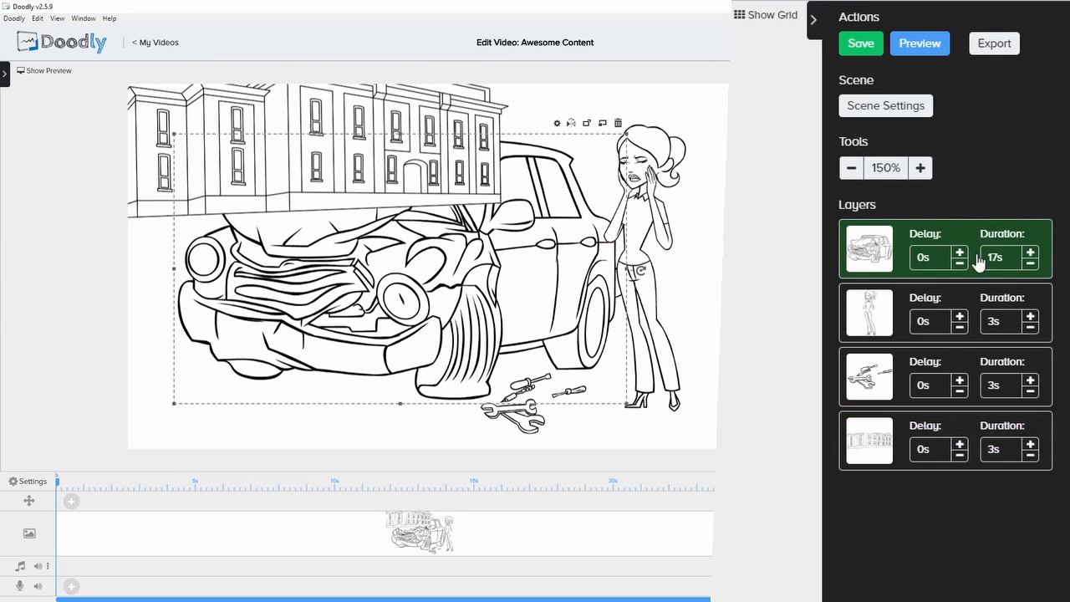
{"action": "left_click", "coordinate": [947, 306]}
{"action": "left_click", "coordinate": [961, 367]}
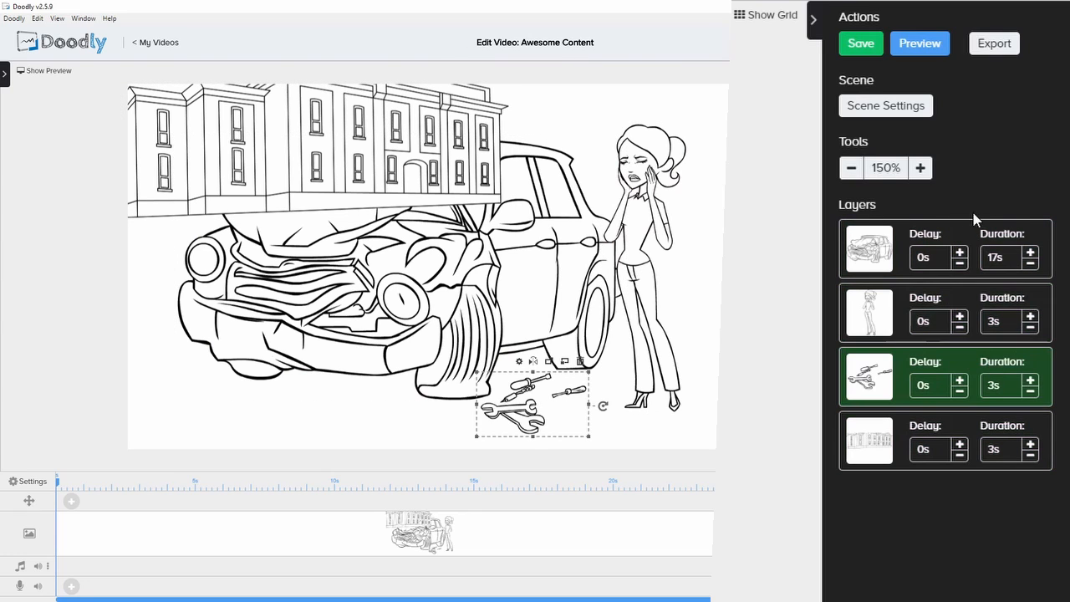
{"action": "left_click", "coordinate": [961, 241]}
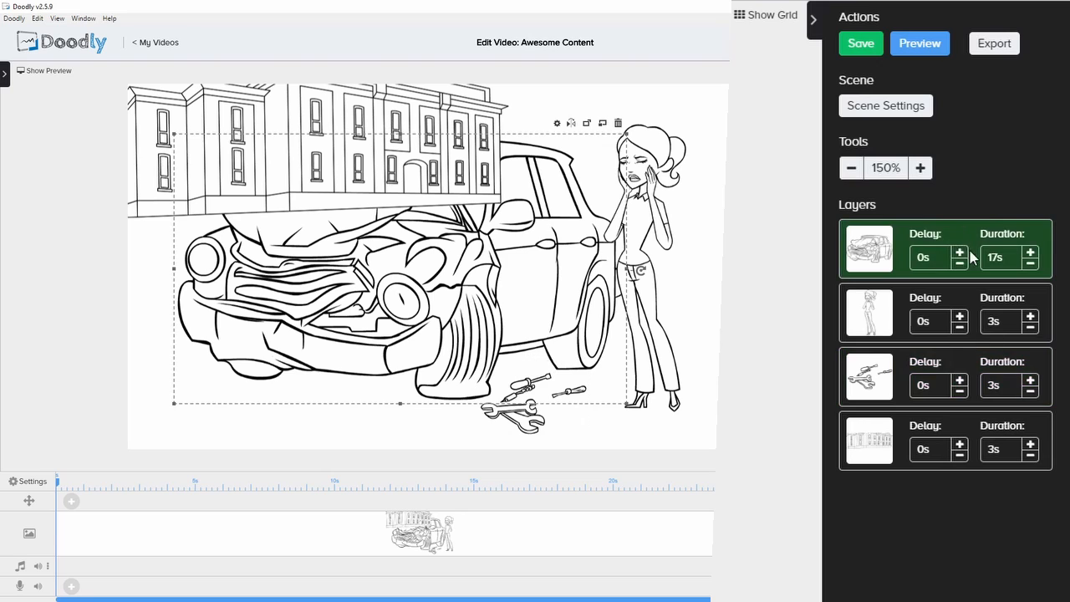
{"action": "left_click", "coordinate": [961, 298]}
{"action": "left_click", "coordinate": [957, 373]}
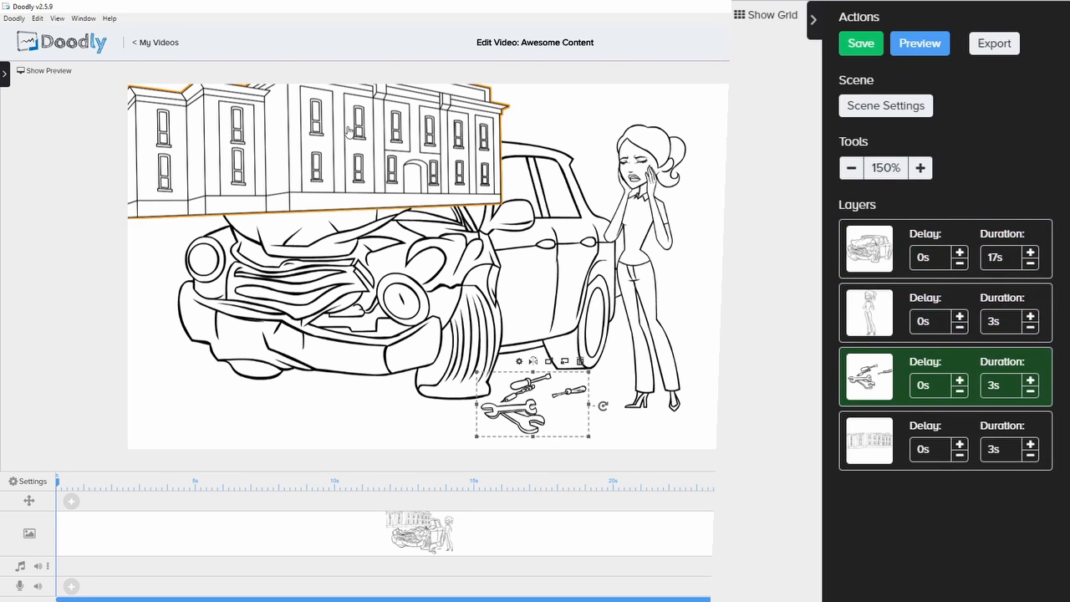
- Move the street building layer to the first place in the layer order so it sits behind the car
{"action": "left_click", "coordinate": [1005, 449]}
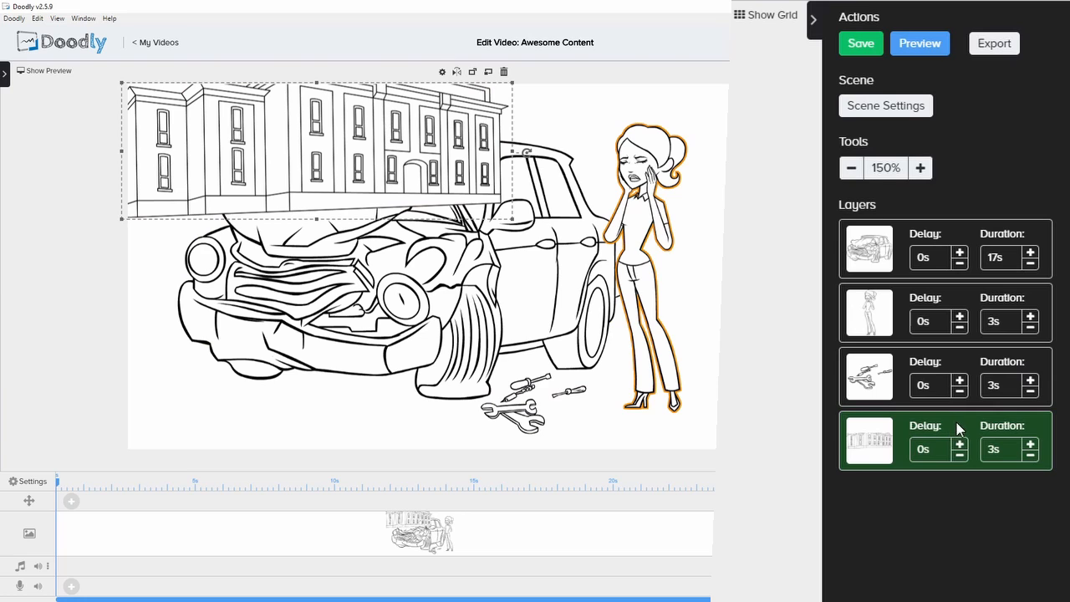
{"action": "mouse_move", "coordinate": [956, 422]}
{"action": "left_mouse_down"}
{"action": "mouse_move", "coordinate": [964, 388]}
{"action": "mouse_move", "coordinate": [953, 234]}
{"action": "left_mouse_up"}
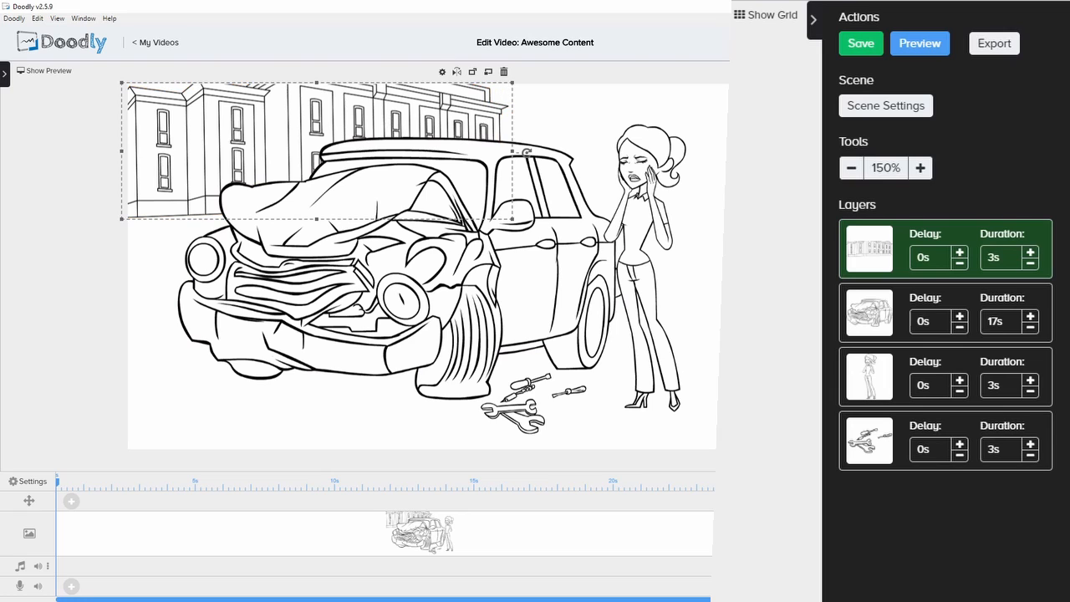
- Show the alignment grid on the canvas and hide it again
{"action": "left_click", "coordinate": [767, 20]}
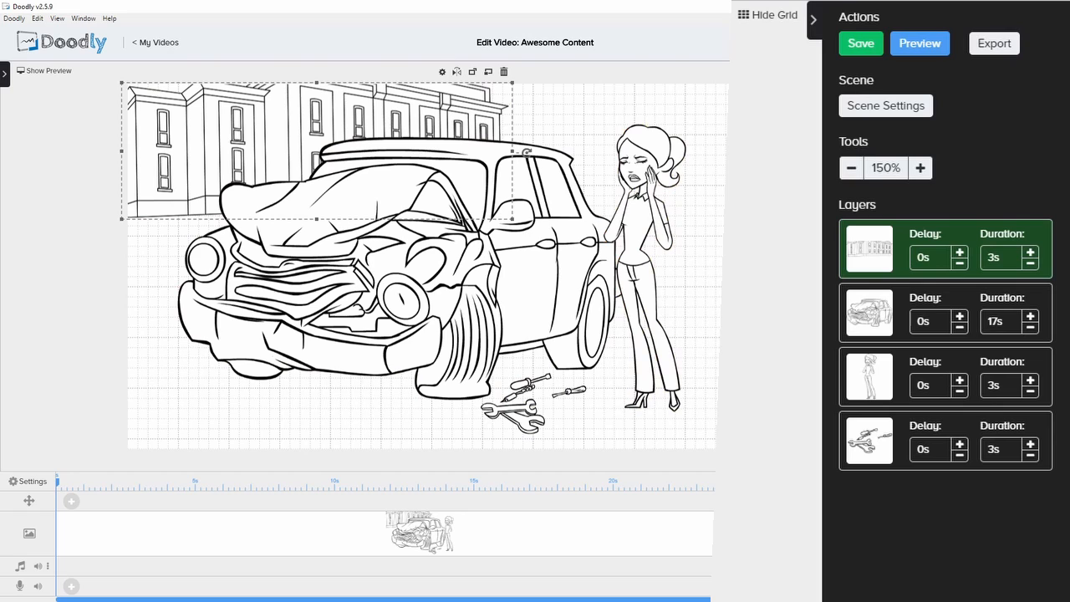
{"action": "left_click", "coordinate": [767, 20]}
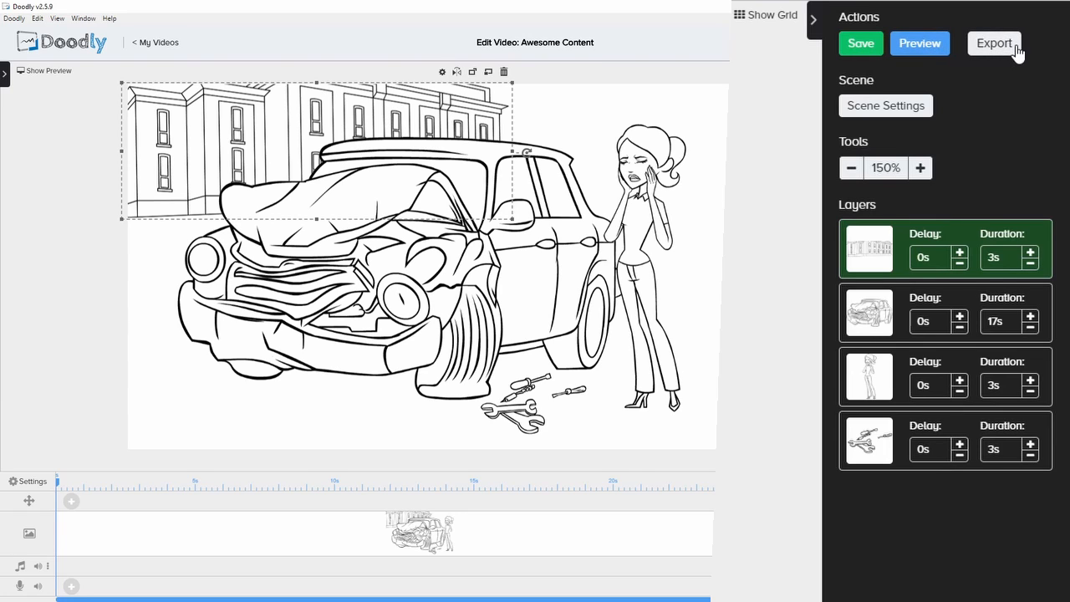
- Open the scene settings and stop using the board and hand style from the video settings
{"action": "left_click", "coordinate": [906, 111]}
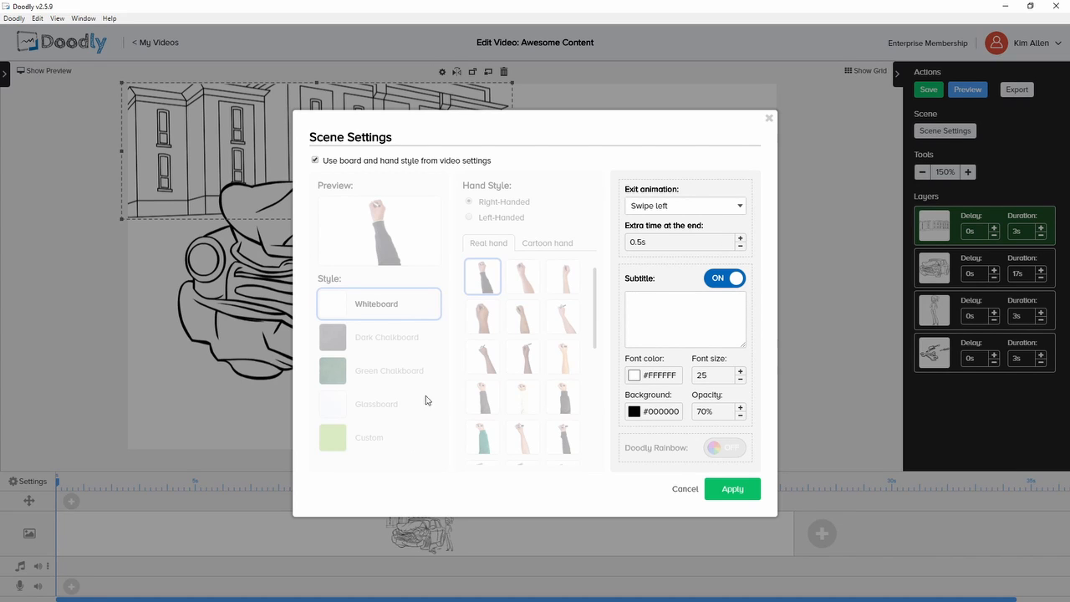
{"action": "left_click", "coordinate": [316, 160]}
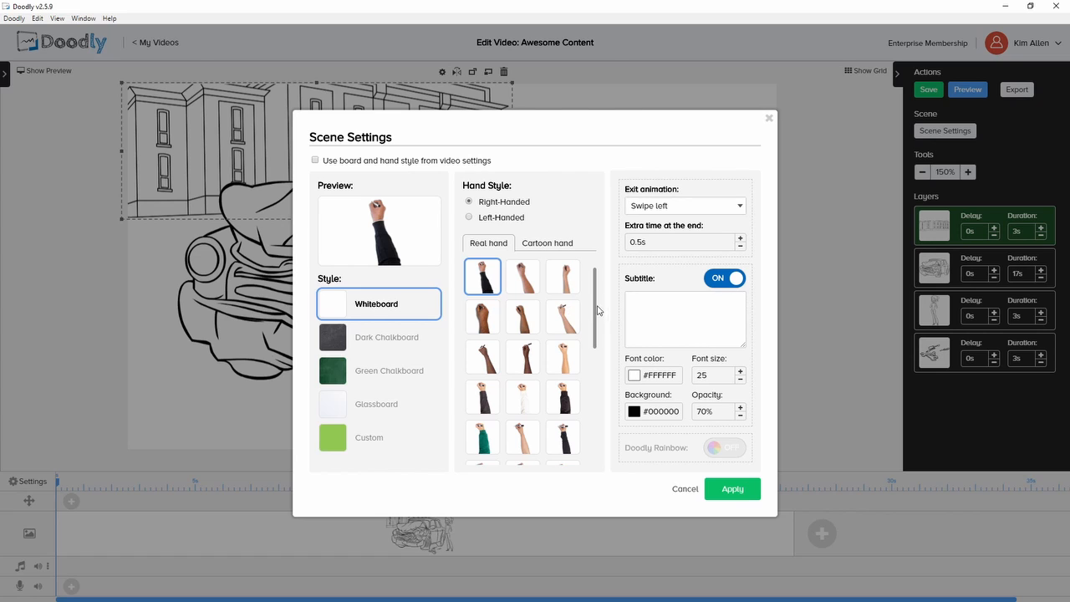
- Look through the available real and cartoon hand styles for the scene
{"action": "scroll", "coordinate": [594, 323], "scroll_direction": "down", "scroll_amount": 1}
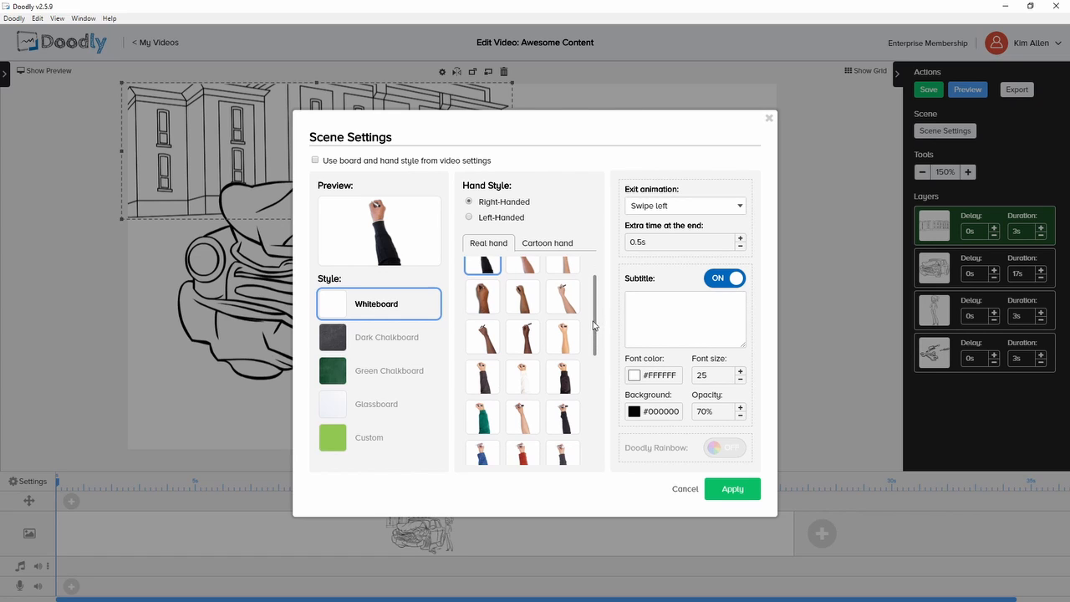
{"action": "scroll", "coordinate": [595, 327], "scroll_direction": "down", "scroll_amount": 5}
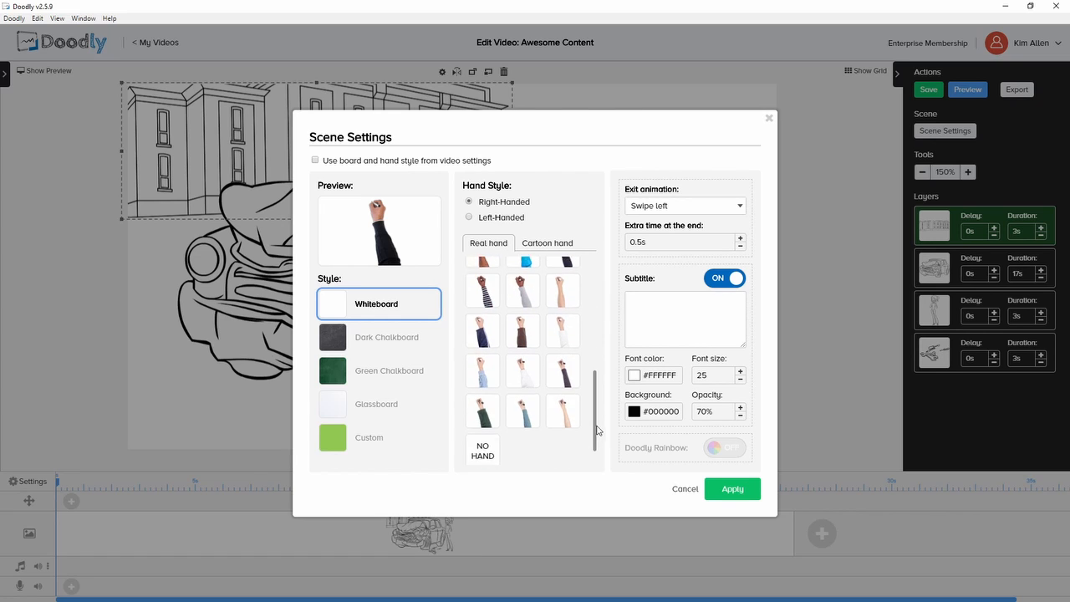
{"action": "scroll", "coordinate": [585, 318], "scroll_direction": "up", "scroll_amount": 6}
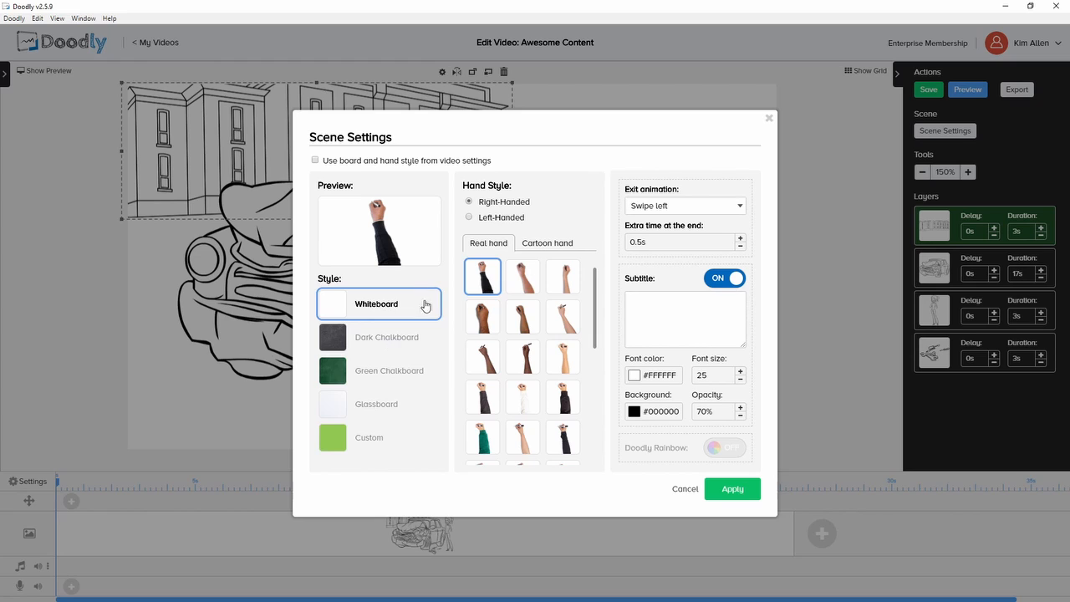
{"action": "left_click", "coordinate": [548, 243]}
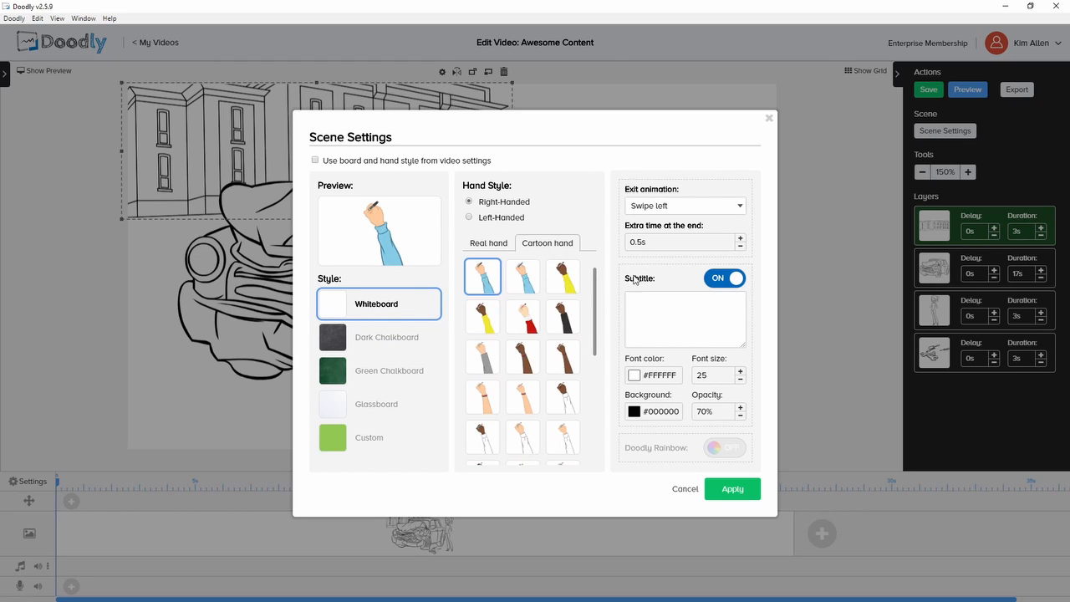
{"action": "left_click_drag", "start_coordinate": [595, 321], "coordinate": [573, 422]}
{"action": "scroll", "coordinate": [576, 427], "scroll_direction": "up", "scroll_amount": 5}
{"action": "left_click", "coordinate": [501, 243]}
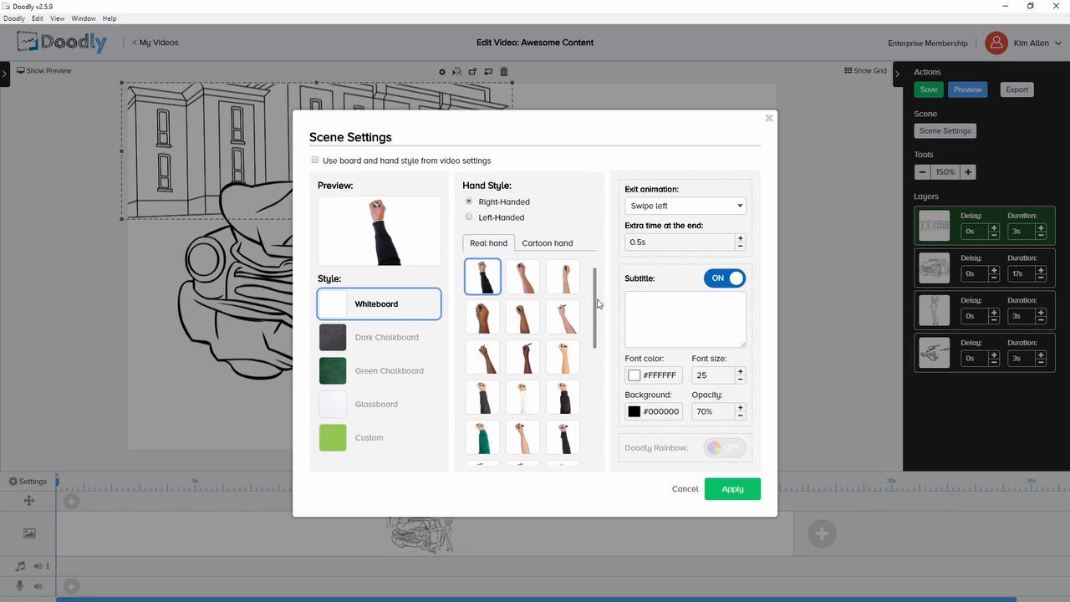
{"action": "left_click_drag", "start_coordinate": [598, 304], "coordinate": [591, 427]}
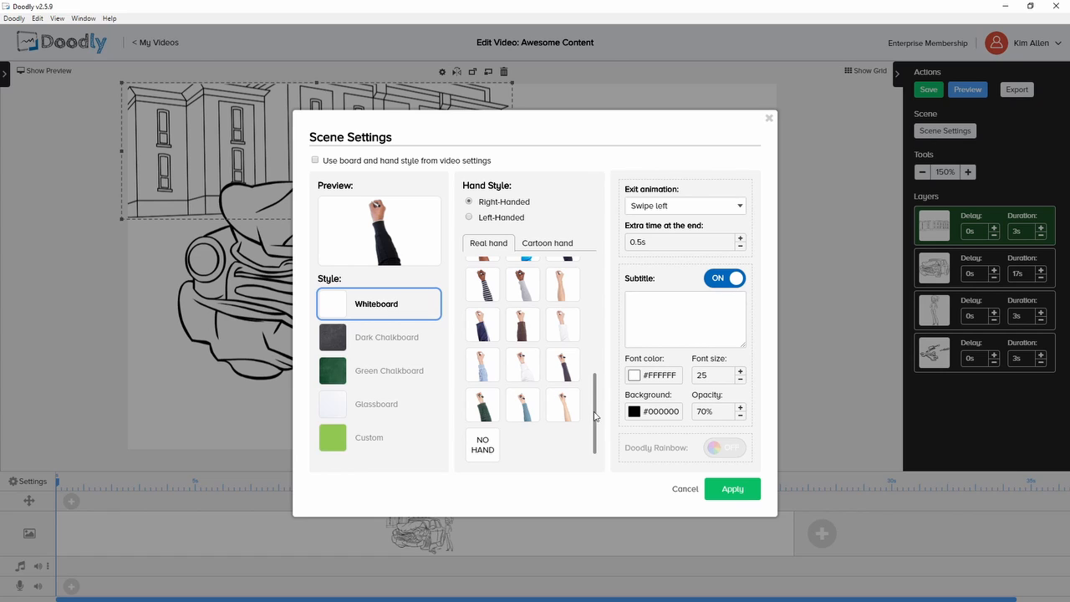
- Choose the bare-armed real hand at the start of the second row, trying left-handed before returning to right-handed
{"action": "left_click_drag", "start_coordinate": [595, 416], "coordinate": [543, 320]}
{"action": "left_click", "coordinate": [529, 303]}
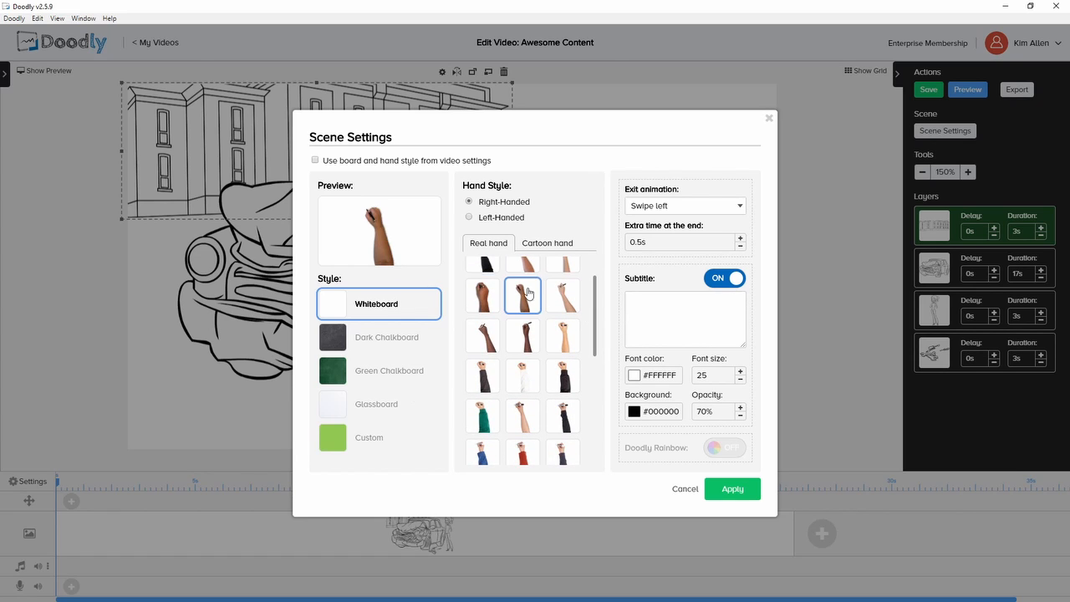
{"action": "left_click", "coordinate": [483, 302]}
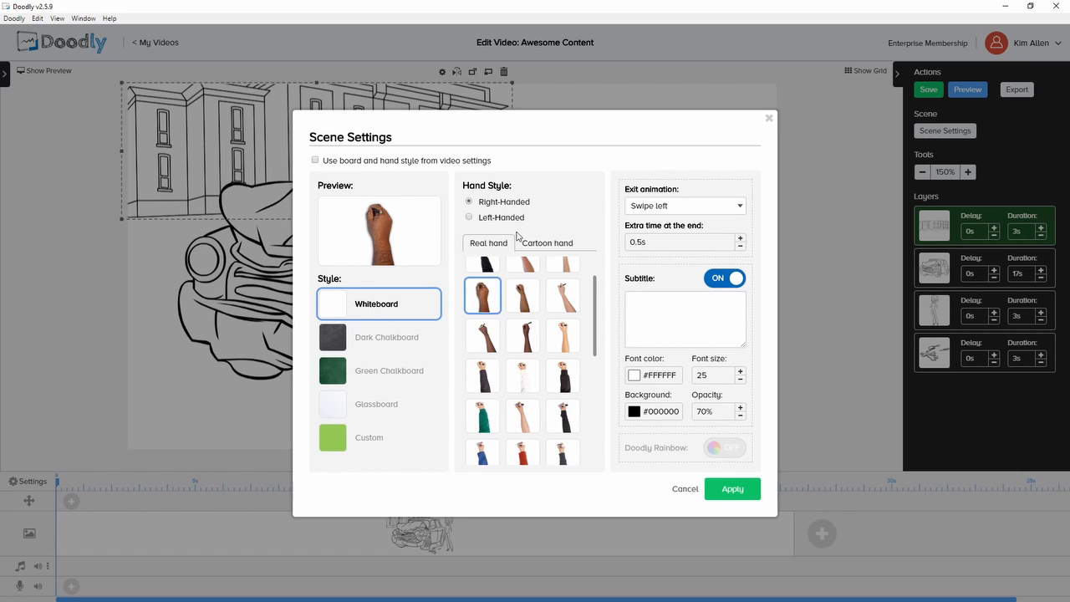
{"action": "left_click", "coordinate": [476, 219]}
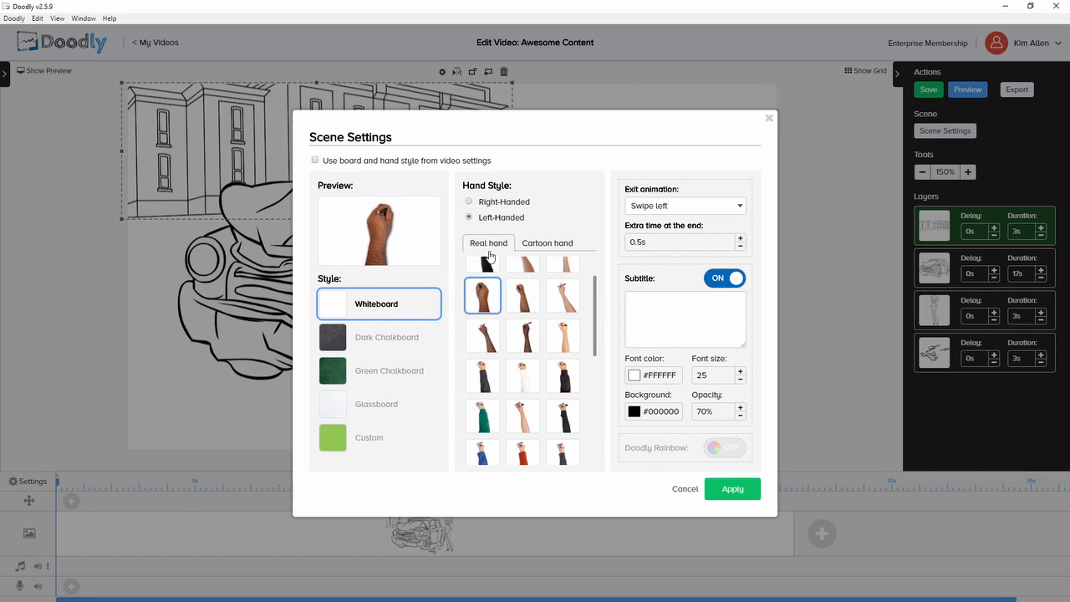
{"action": "left_click", "coordinate": [469, 202]}
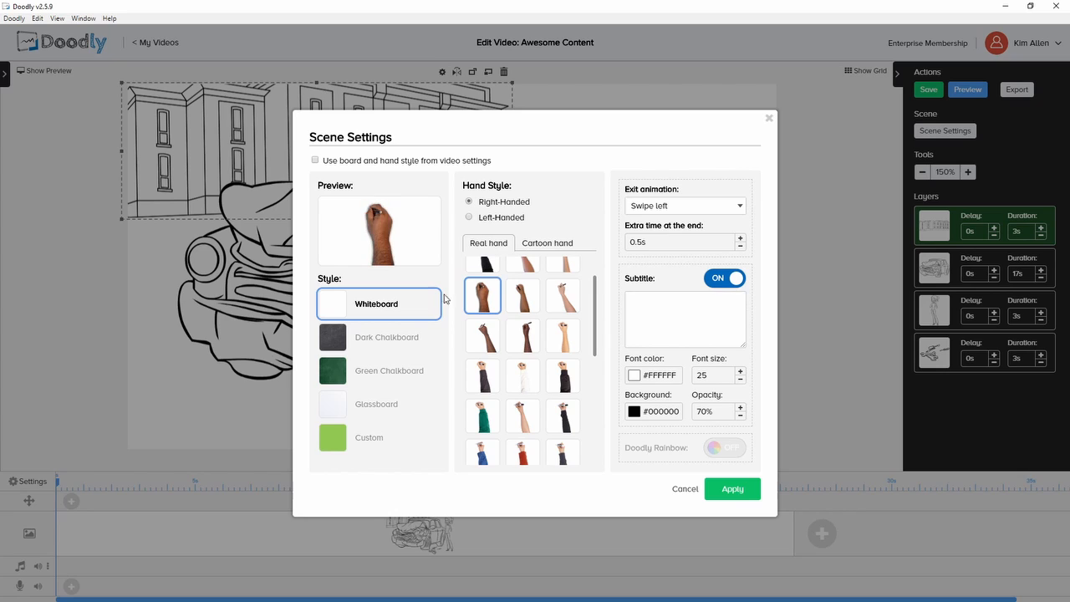
- Check the exit animation options without changing Swipe left, and turn the scene's subtitle off
{"action": "left_click", "coordinate": [742, 208]}
{"action": "left_click", "coordinate": [748, 209]}
{"action": "left_click", "coordinate": [731, 280]}
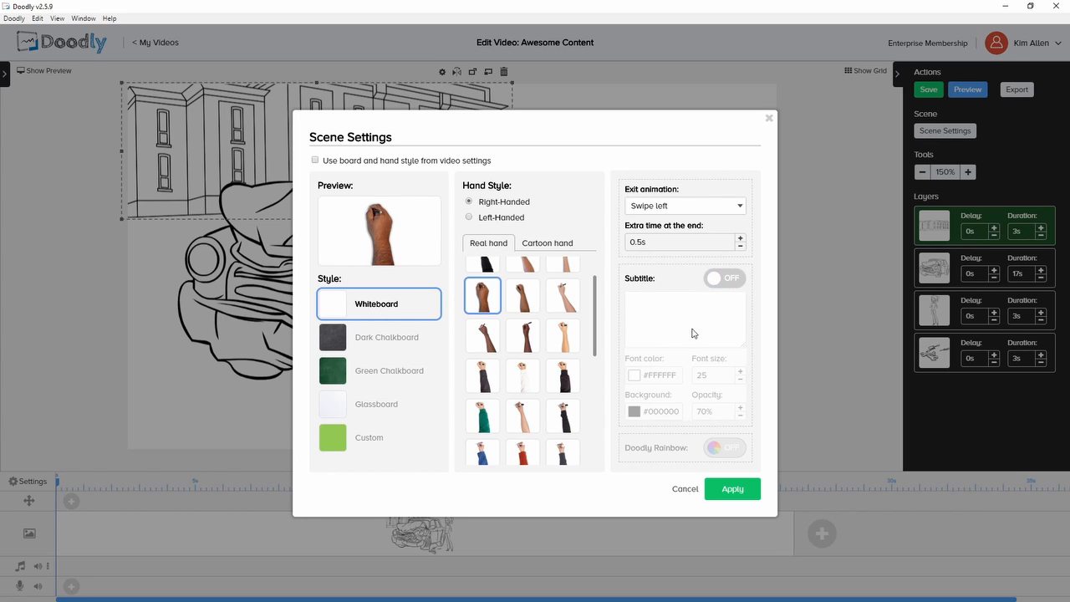
- Apply the scene settings and set the canvas zoom to 100%
{"action": "left_click", "coordinate": [750, 495]}
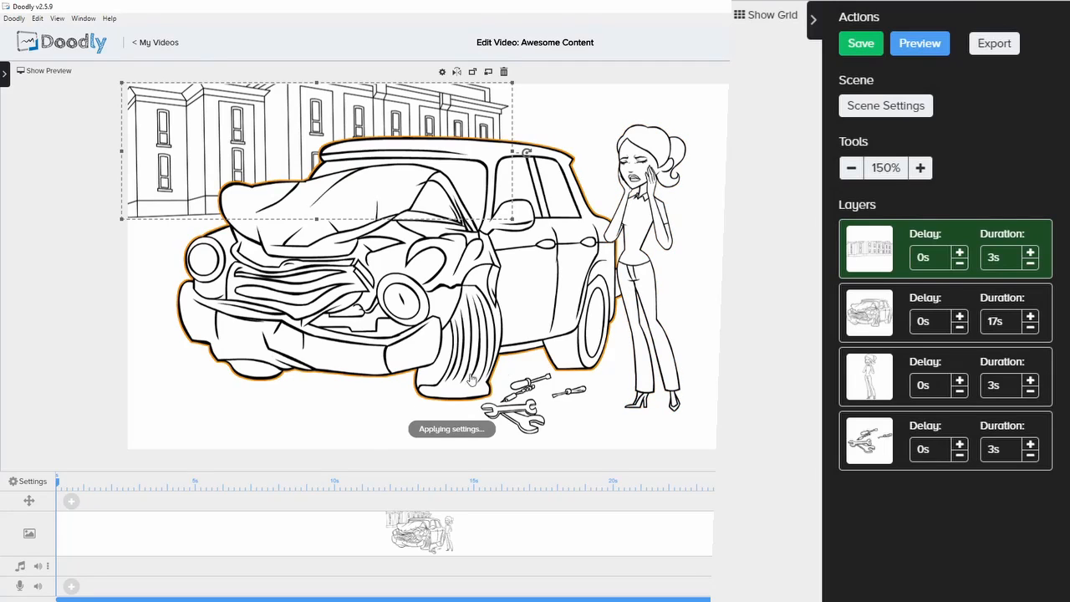
{"action": "left_click", "coordinate": [851, 170]}
{"action": "left_click", "coordinate": [851, 170]}
{"action": "left_click", "coordinate": [920, 168]}
{"action": "left_click", "coordinate": [920, 168]}
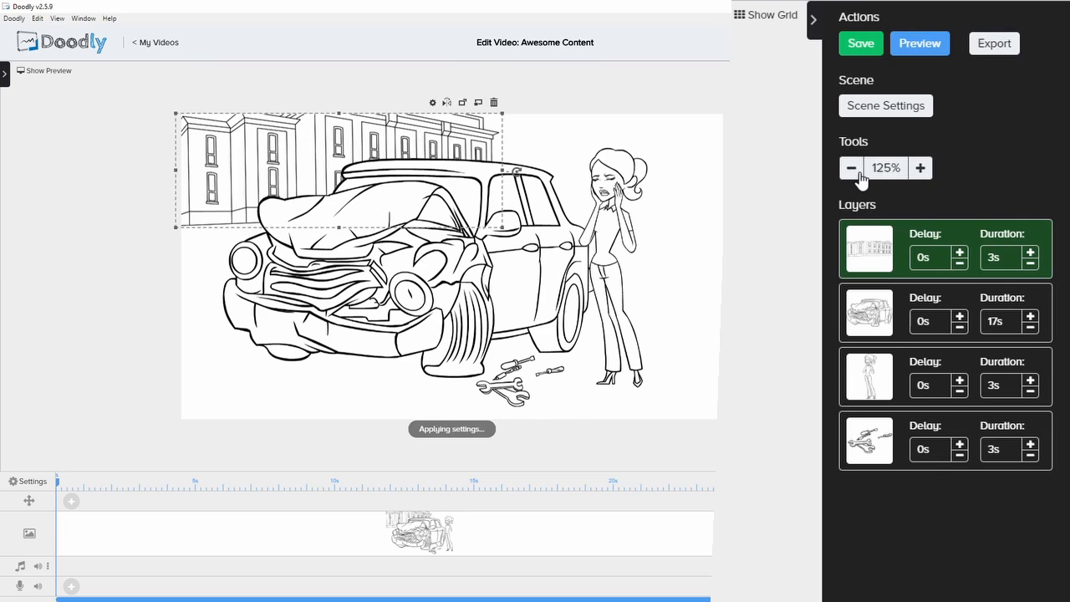
{"action": "left_click", "coordinate": [851, 170]}
{"action": "left_click", "coordinate": [851, 169]}
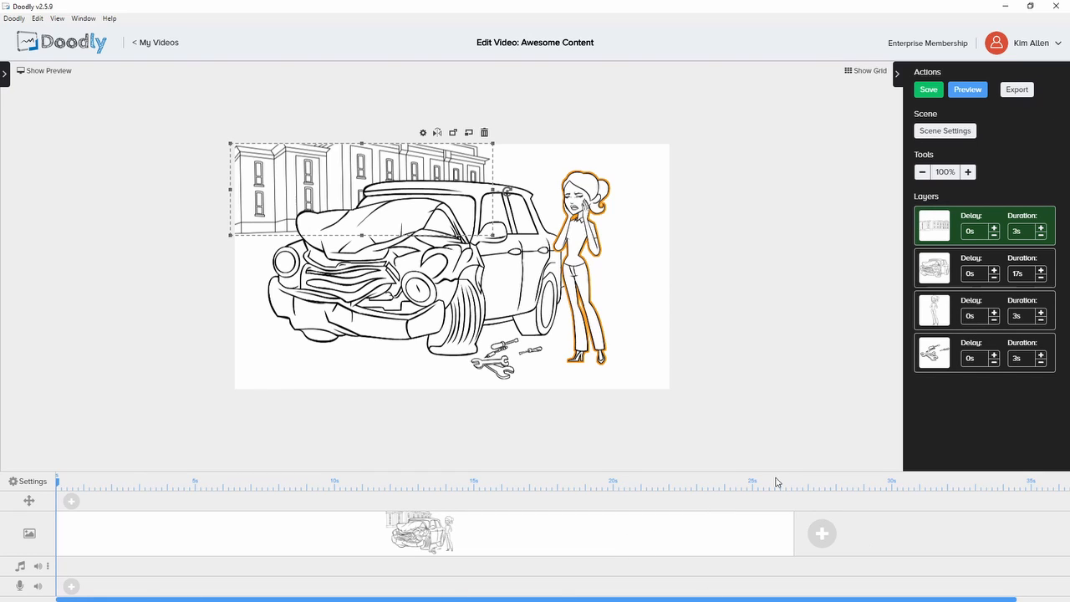
- Scrub the playhead along the timeline and bring it back to the beginning of the scene
{"action": "left_click_drag", "start_coordinate": [59, 482], "coordinate": [243, 483]}
{"action": "left_click_drag", "start_coordinate": [757, 491], "coordinate": [607, 499]}
{"action": "left_click", "coordinate": [90, 486]}
{"action": "left_click_drag", "start_coordinate": [85, 487], "coordinate": [55, 487]}
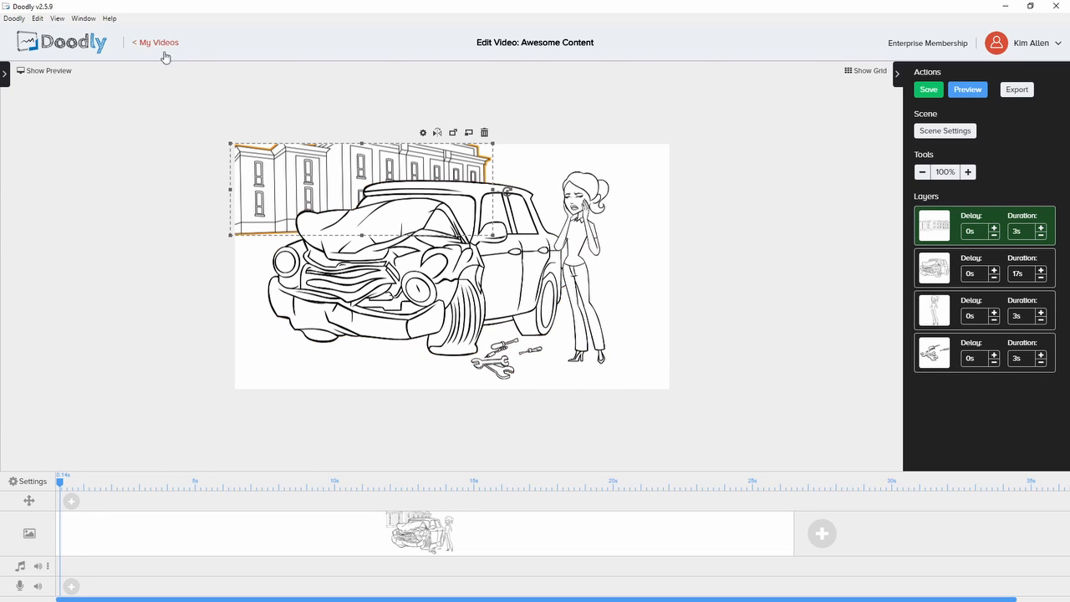
- Play the start of the scene in the side-by-side preview, rewind to about 2.8 s and hide the preview
{"action": "left_click", "coordinate": [46, 70]}
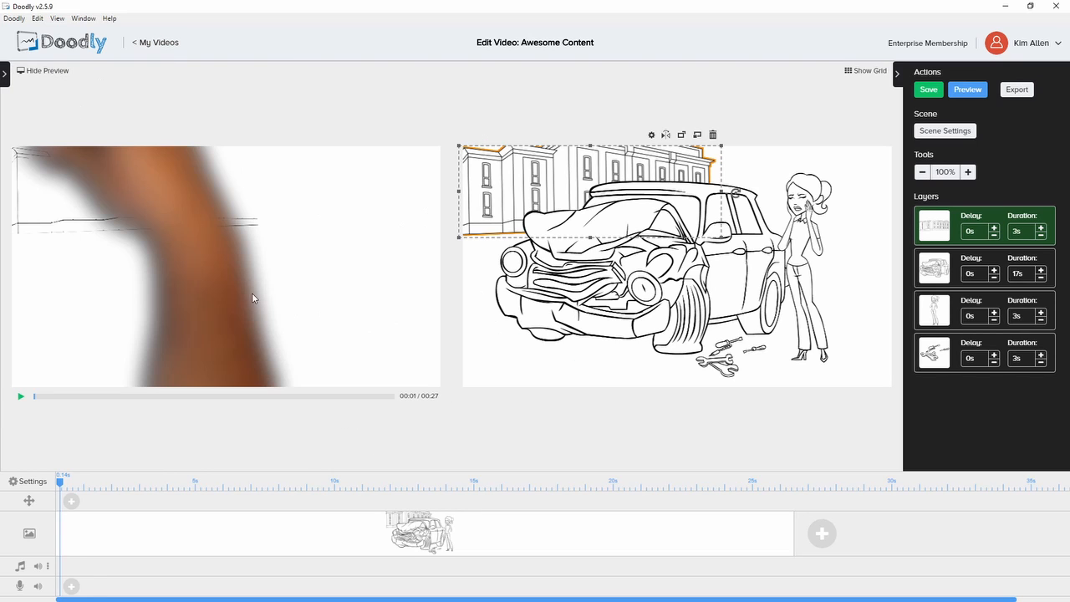
{"action": "left_click", "coordinate": [21, 396]}
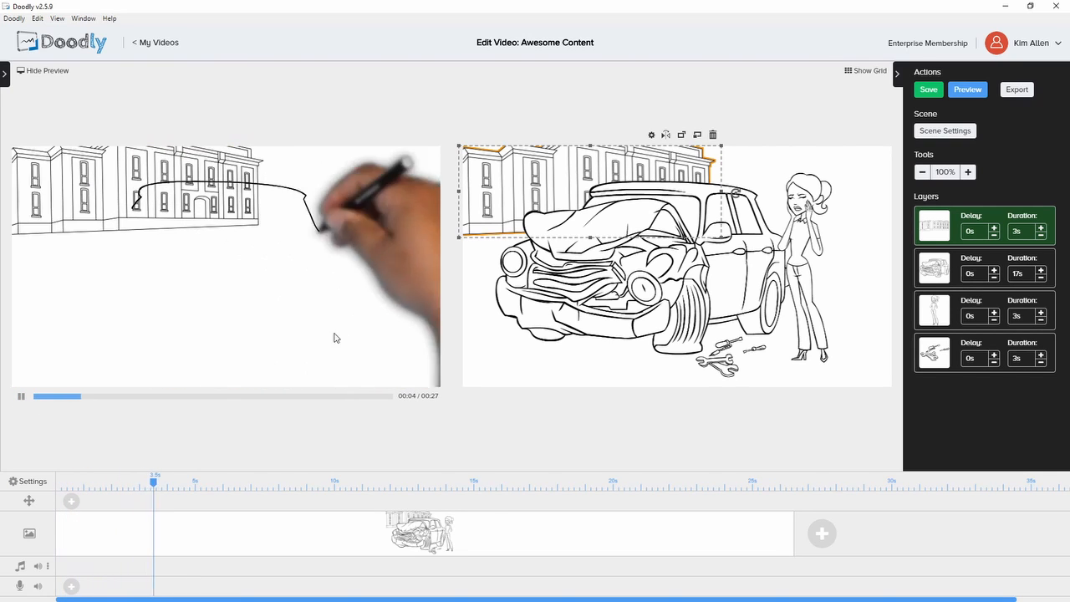
{"action": "left_click", "coordinate": [21, 396]}
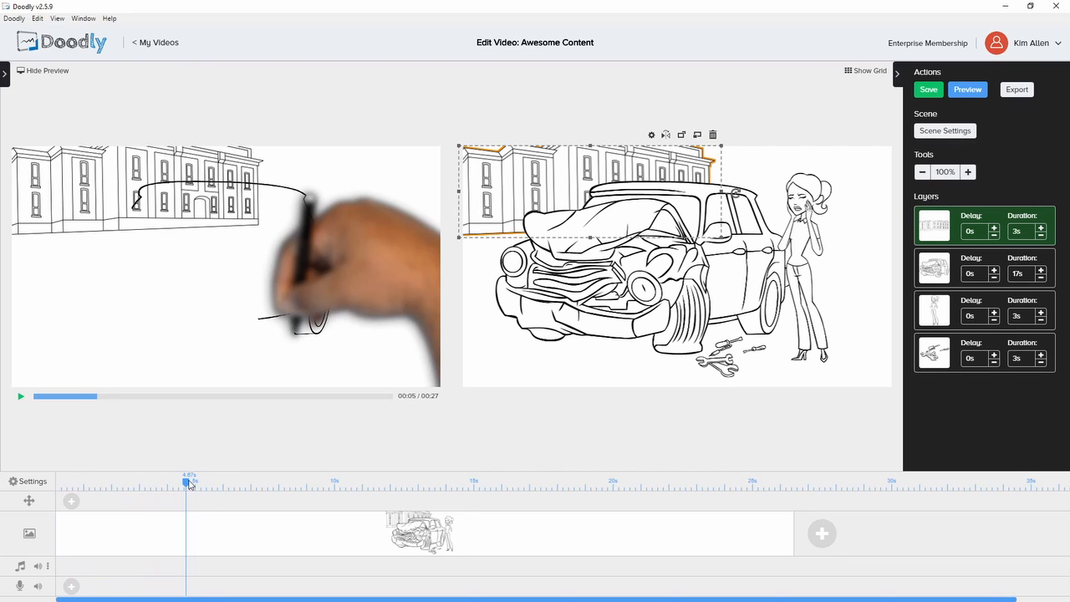
{"action": "left_click_drag", "start_coordinate": [188, 482], "coordinate": [133, 481]}
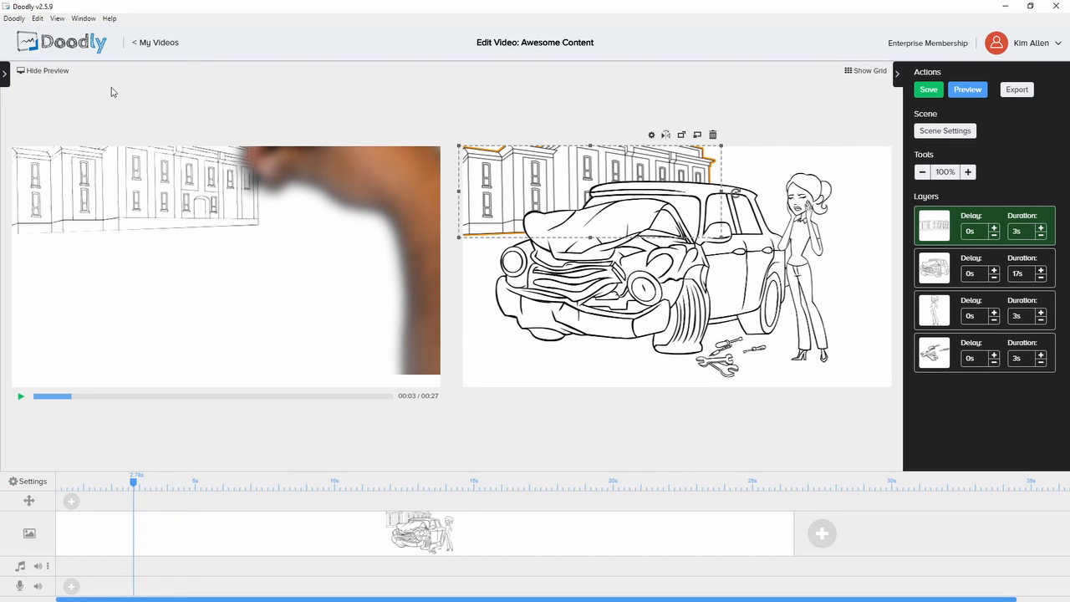
{"action": "left_click", "coordinate": [46, 72]}
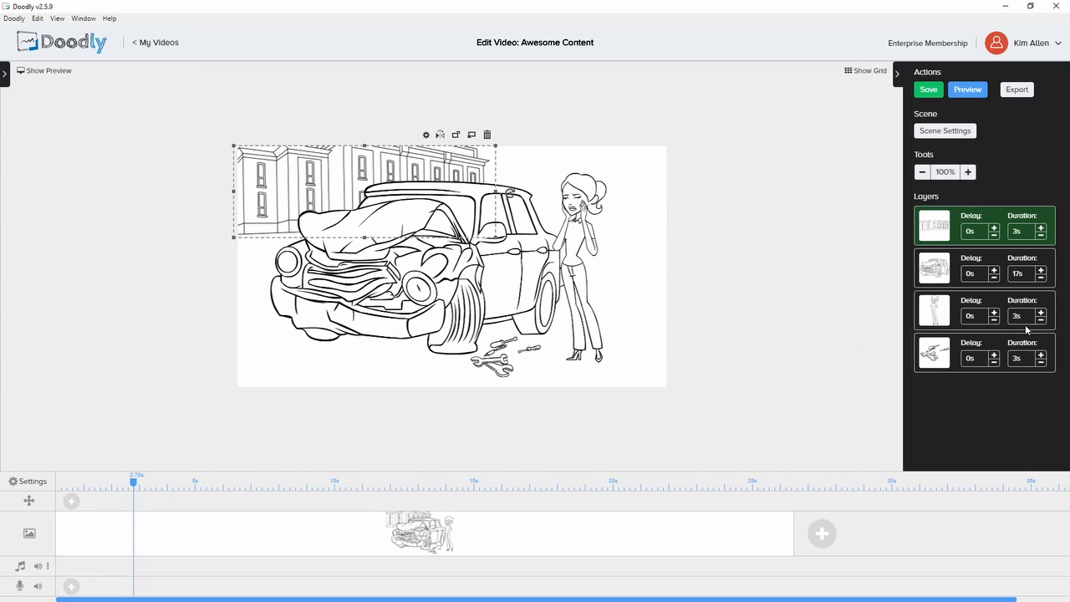
- Delete the scattered tools asset from the scene
{"action": "left_click", "coordinate": [501, 371]}
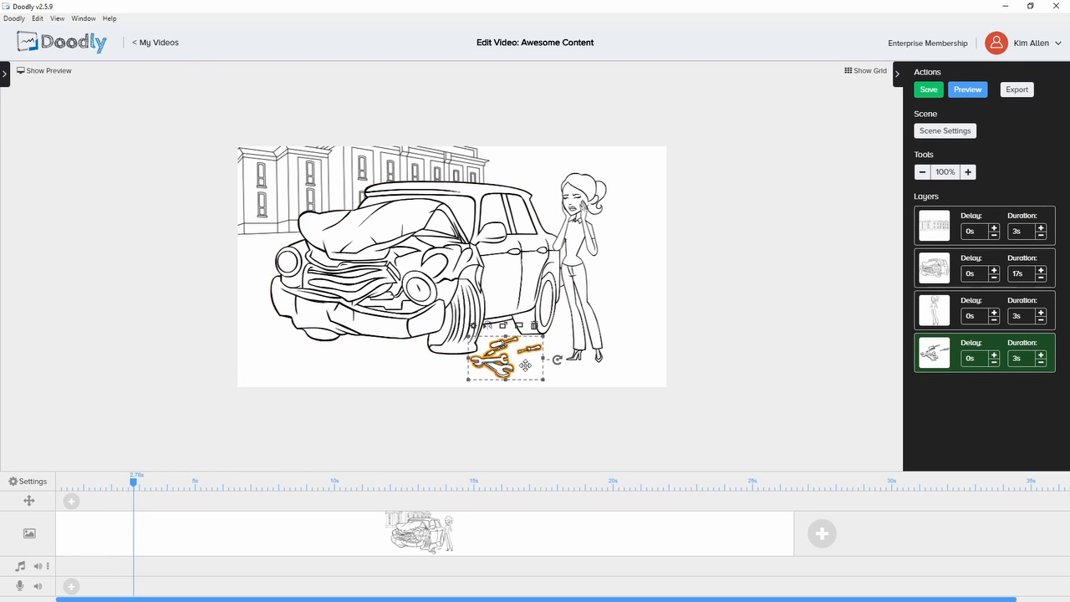
{"action": "key", "text": "Delete"}
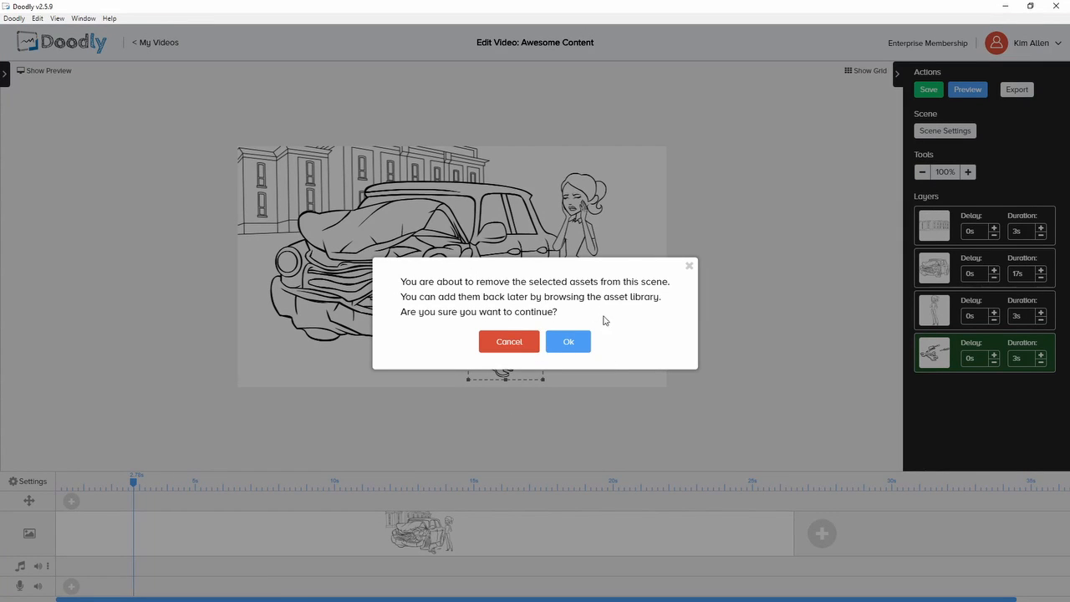
{"action": "left_click", "coordinate": [569, 341]}
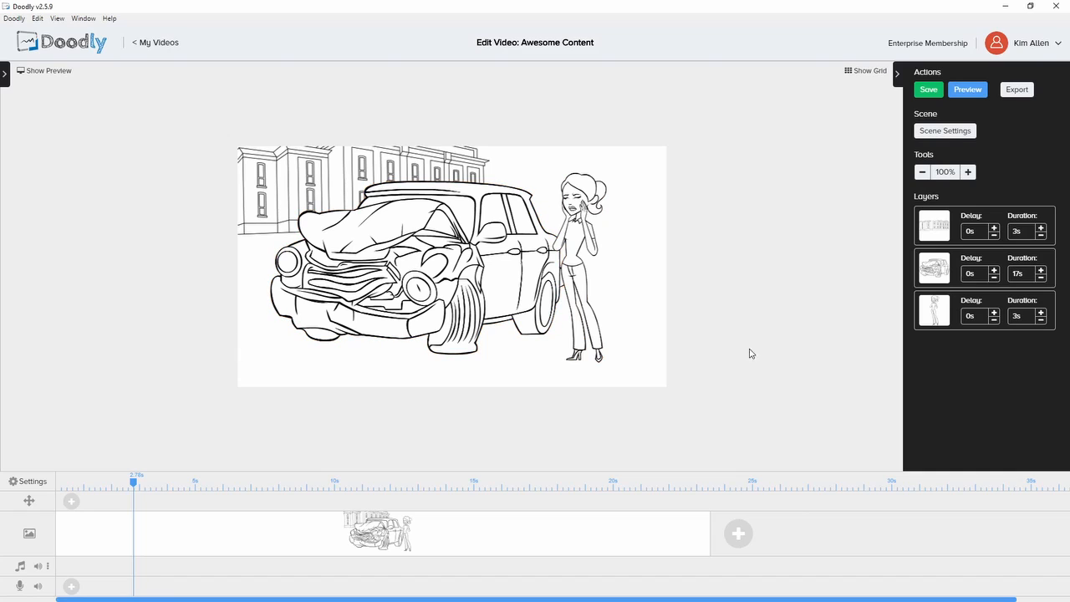
- Review the crying woman's asset settings and enter animation options, and close the settings by applying them
{"action": "left_click", "coordinate": [947, 309]}
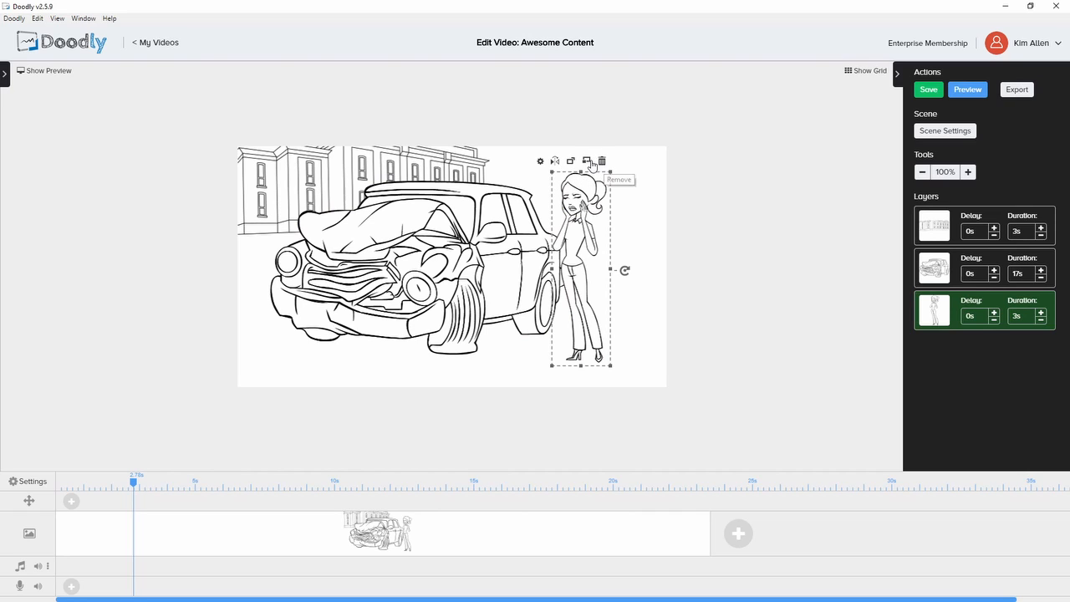
{"action": "left_click", "coordinate": [541, 162]}
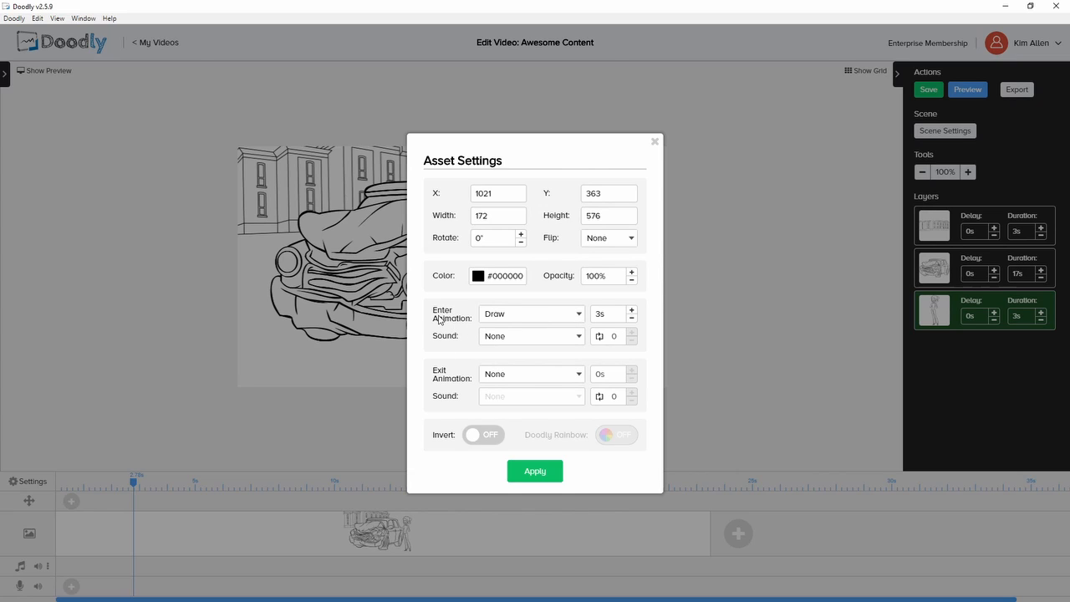
{"action": "left_click", "coordinate": [578, 315]}
{"action": "left_click", "coordinate": [507, 321]}
{"action": "left_click", "coordinate": [535, 473]}
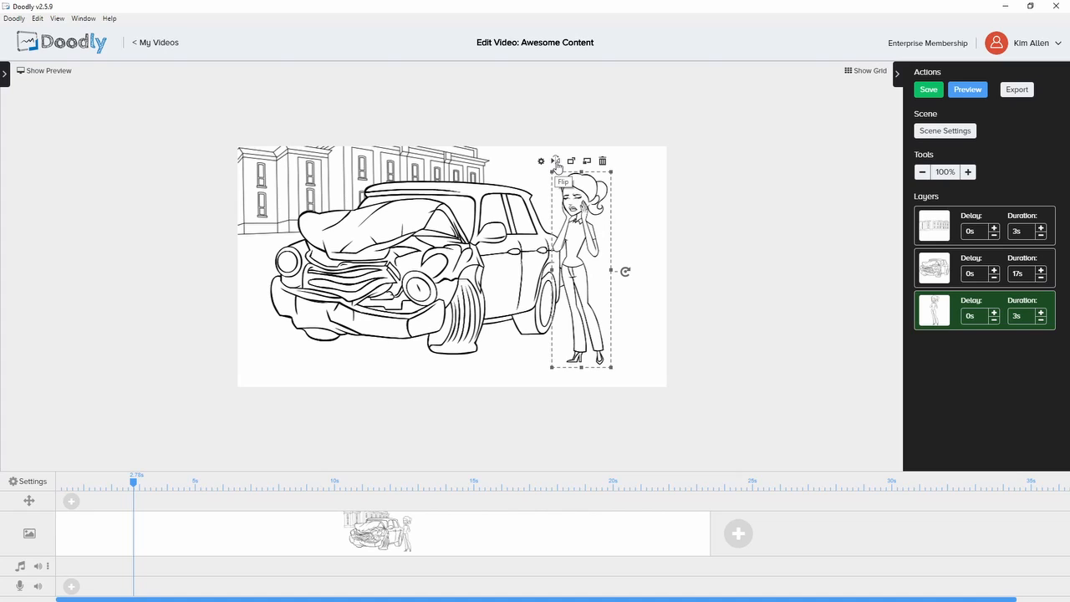
- Flip the woman horizontally and back, and enlarge her slightly while moving her up beside the car
{"action": "left_click", "coordinate": [557, 164]}
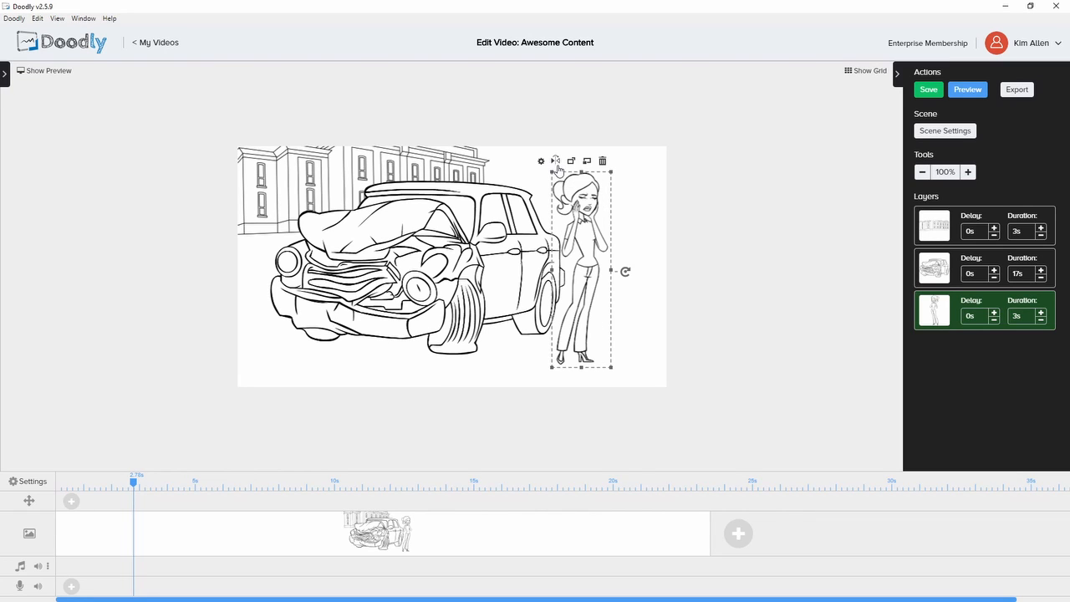
{"action": "left_click", "coordinate": [555, 164]}
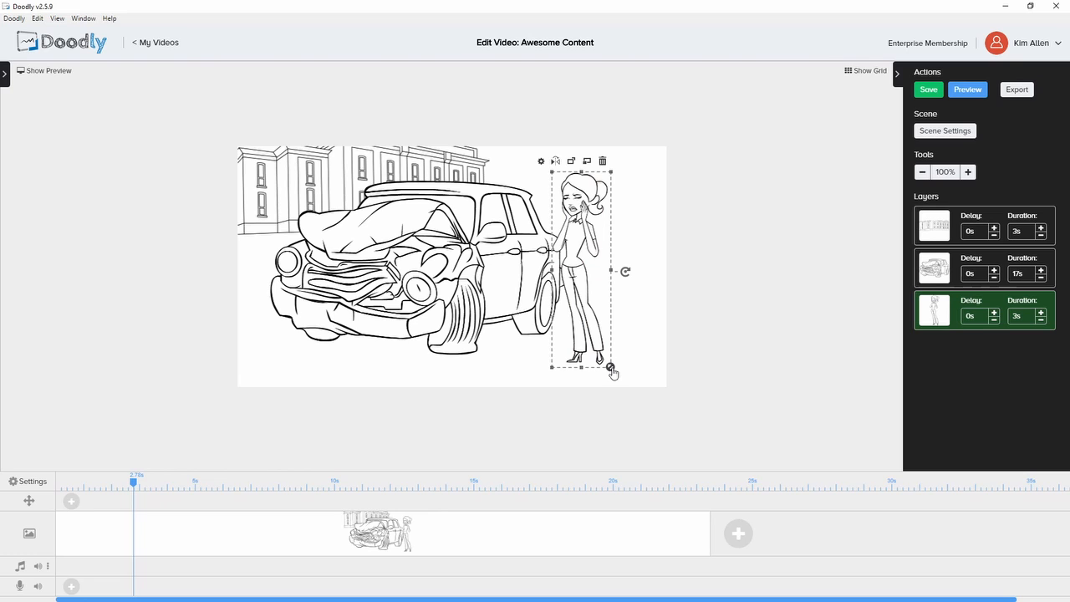
{"action": "mouse_move", "coordinate": [611, 371]}
{"action": "left_mouse_down"}
{"action": "mouse_move", "coordinate": [648, 401]}
{"action": "mouse_move", "coordinate": [586, 322]}
{"action": "mouse_move", "coordinate": [611, 368]}
{"action": "left_mouse_up"}
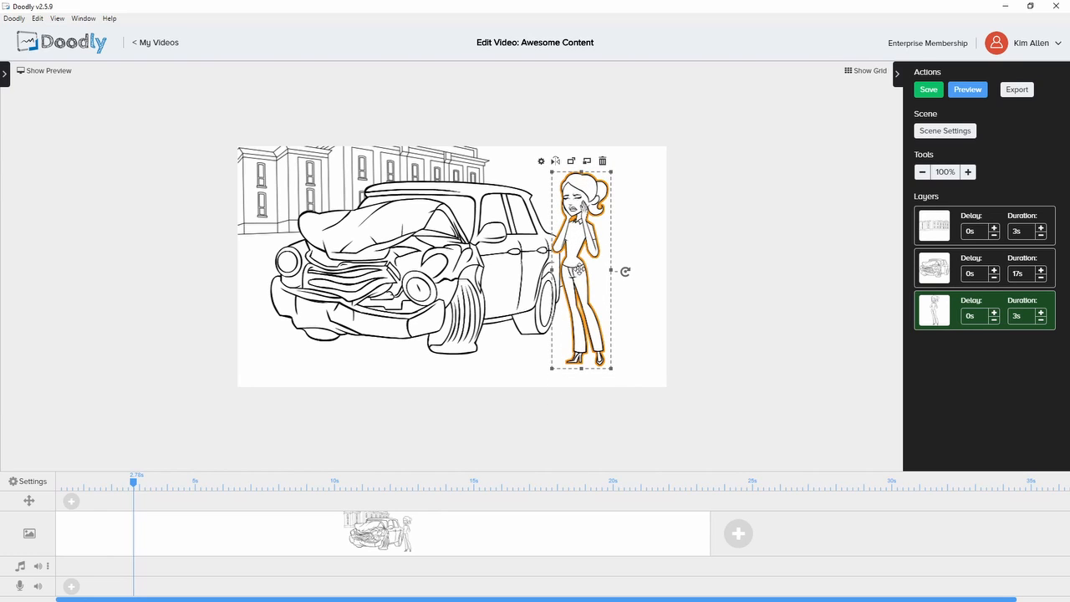
{"action": "mouse_move", "coordinate": [581, 267]}
{"action": "left_mouse_down"}
{"action": "mouse_move", "coordinate": [621, 262]}
{"action": "mouse_move", "coordinate": [423, 255]}
{"action": "mouse_move", "coordinate": [585, 266]}
{"action": "left_mouse_up"}
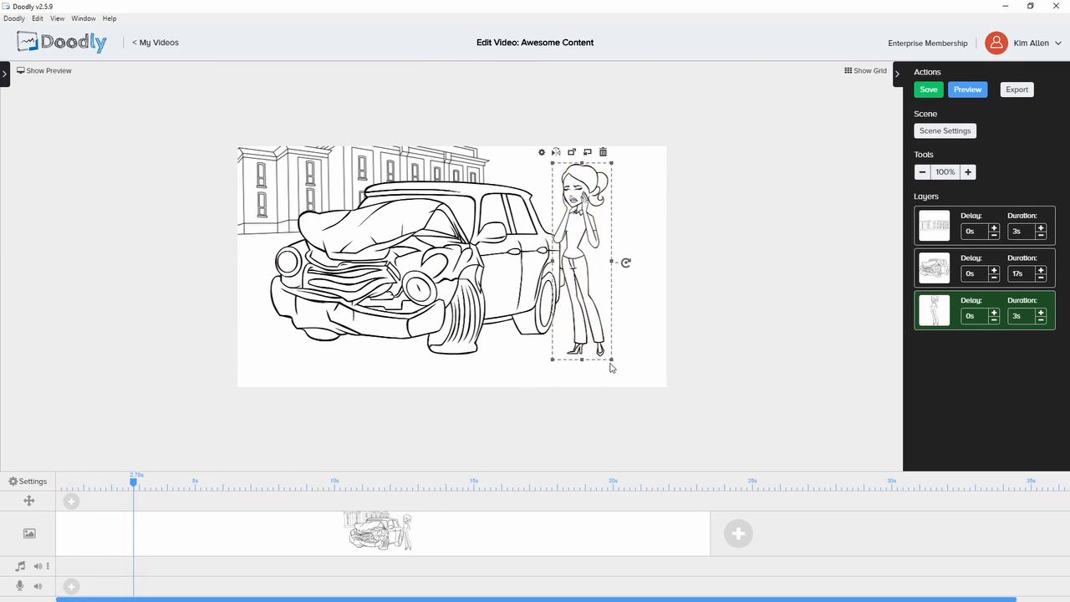
{"action": "mouse_move", "coordinate": [611, 368]}
{"action": "left_mouse_down"}
{"action": "mouse_move", "coordinate": [611, 358]}
{"action": "mouse_move", "coordinate": [615, 370]}
{"action": "left_mouse_up"}
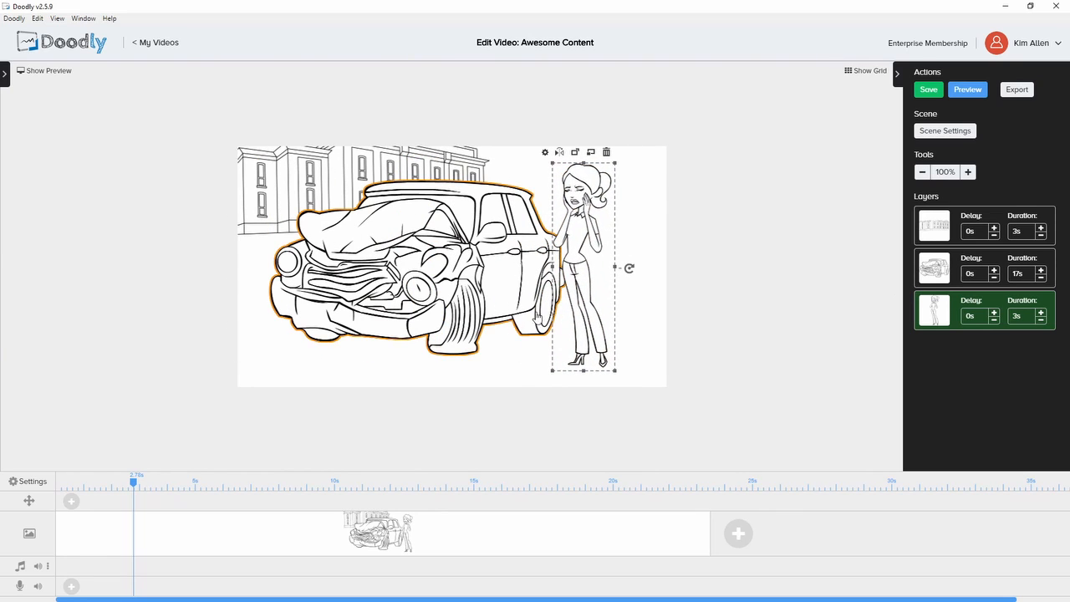
- Shrink the wrecked car to about two-thirds of its size and place it behind the woman
{"action": "left_click", "coordinate": [494, 197]}
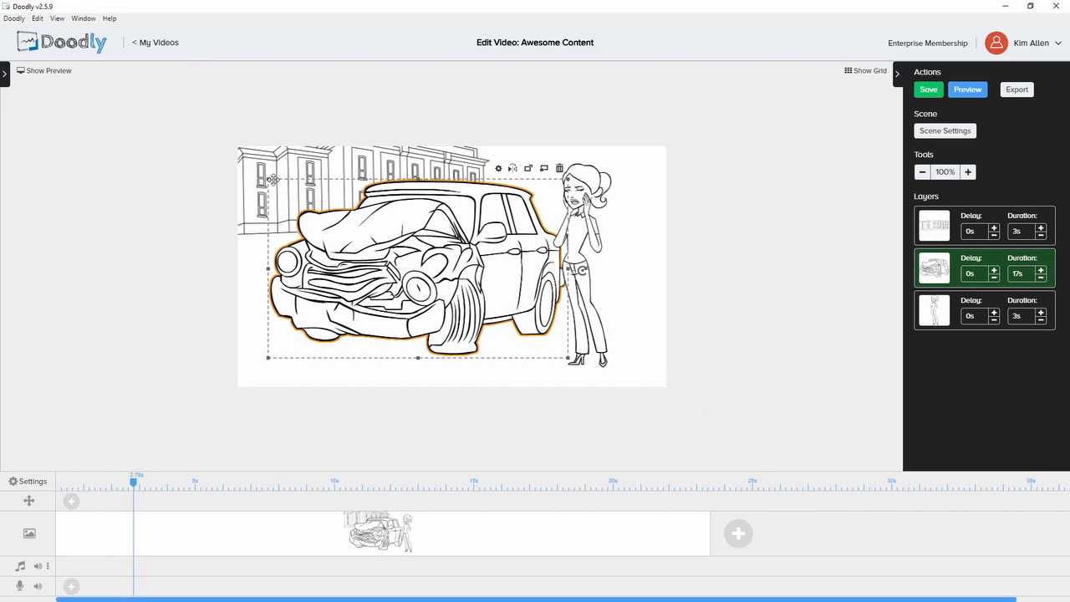
{"action": "left_click_drag", "start_coordinate": [271, 179], "coordinate": [356, 271]}
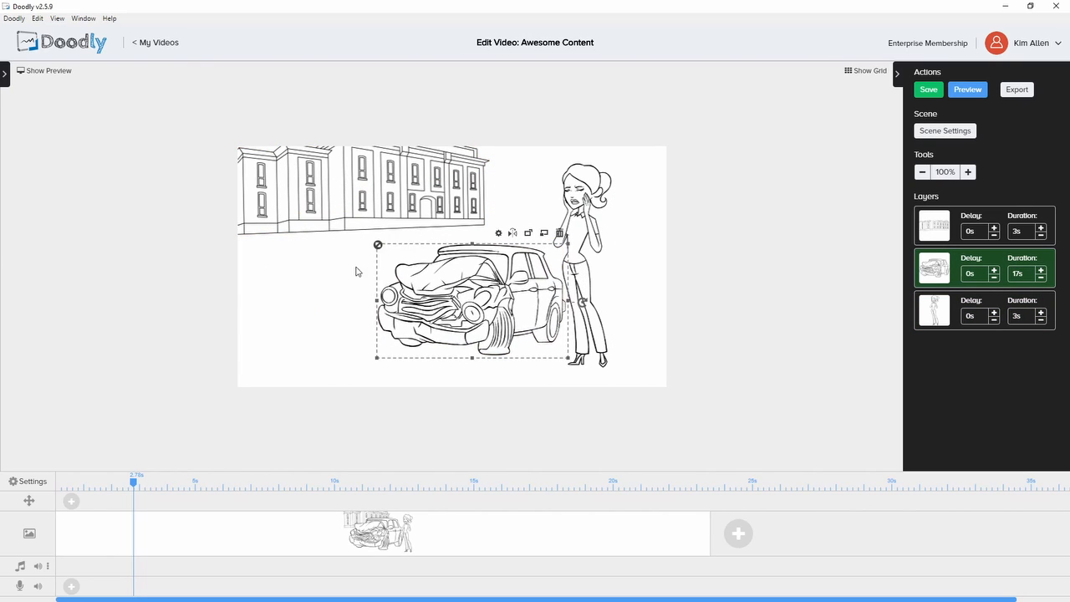
{"action": "left_click_drag", "start_coordinate": [483, 292], "coordinate": [528, 283]}
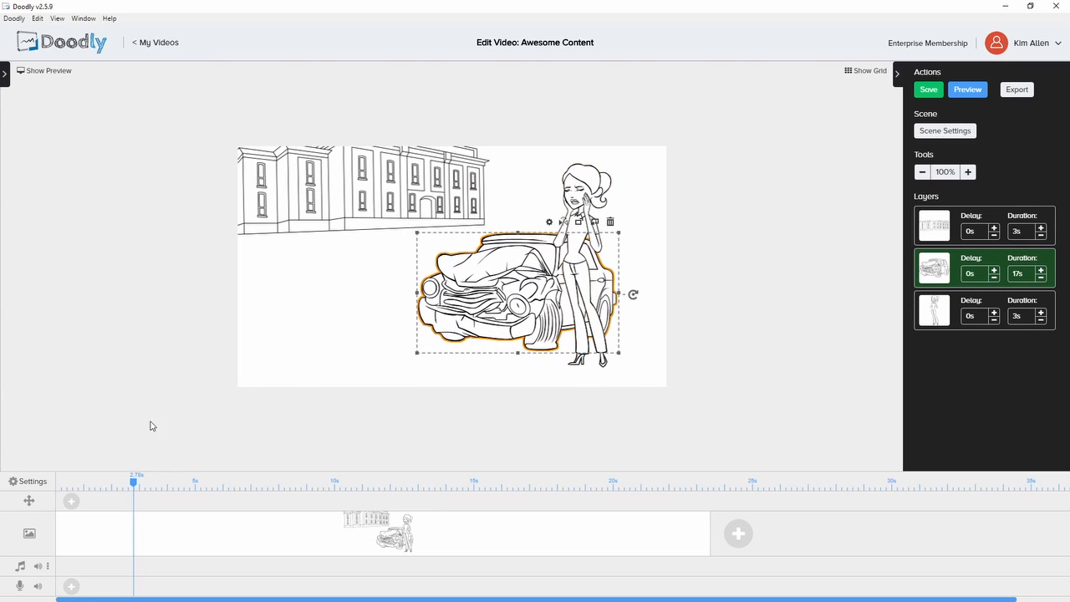
- Enlarge the street building so it spans nearly the full width of the scene behind the car
{"action": "left_click", "coordinate": [474, 209]}
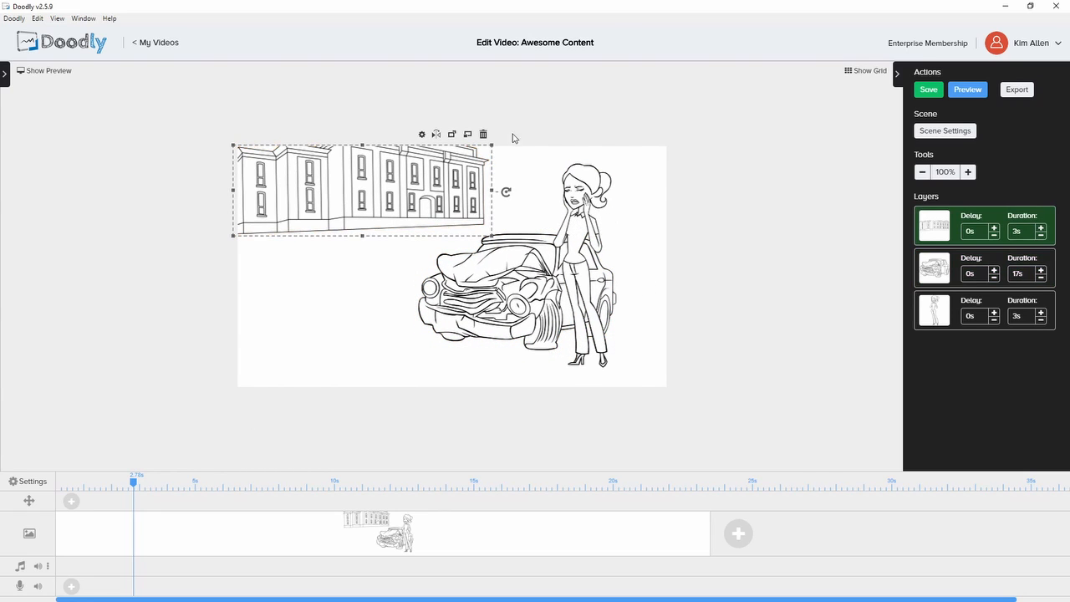
{"action": "left_click_drag", "start_coordinate": [493, 239], "coordinate": [655, 291]}
{"action": "left_click_drag", "start_coordinate": [623, 346], "coordinate": [615, 358]}
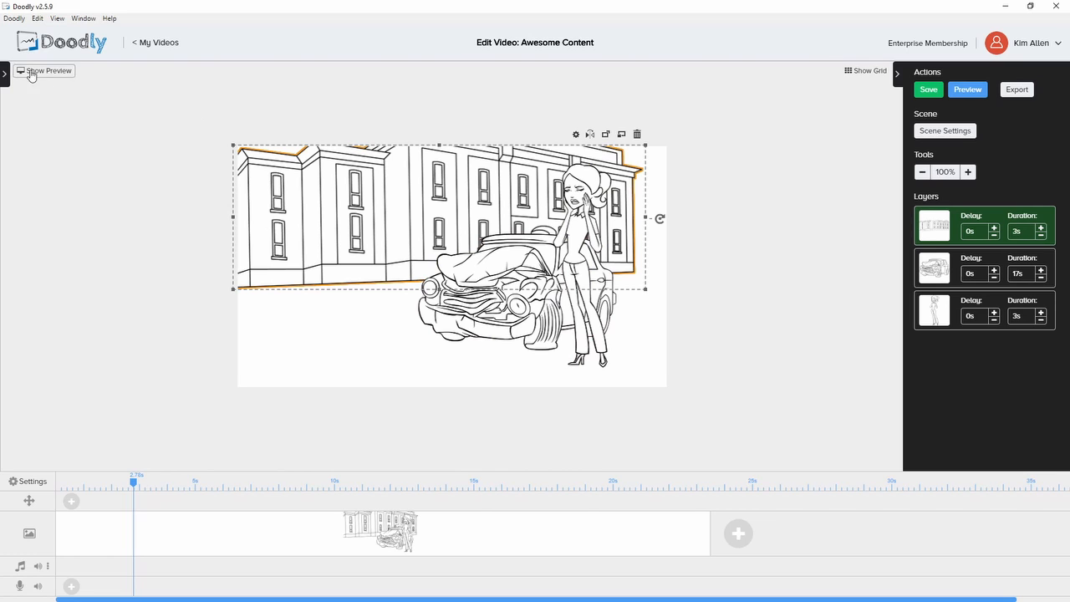
- Add a Handlee Regular text asset to the empty area beside the car, below the building
{"action": "left_click", "coordinate": [5, 73]}
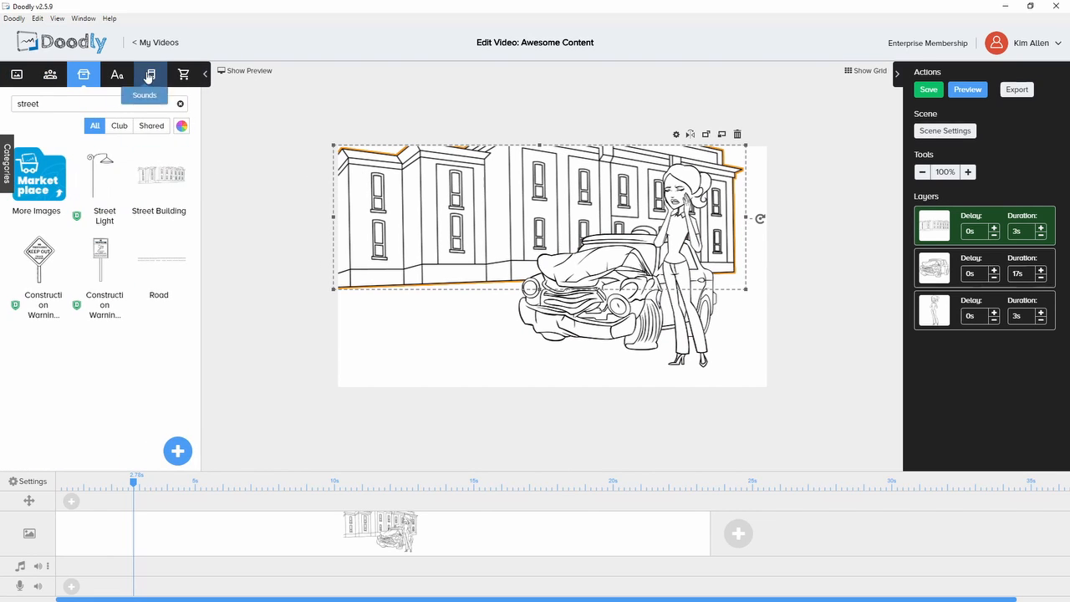
{"action": "left_click", "coordinate": [117, 74]}
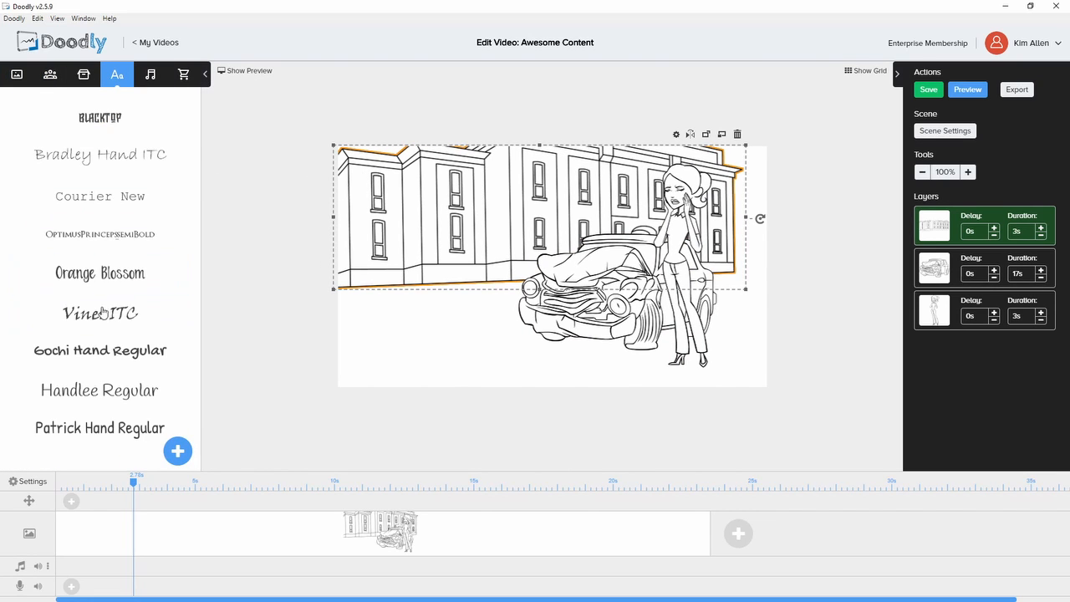
{"action": "left_click_drag", "start_coordinate": [90, 395], "coordinate": [456, 334]}
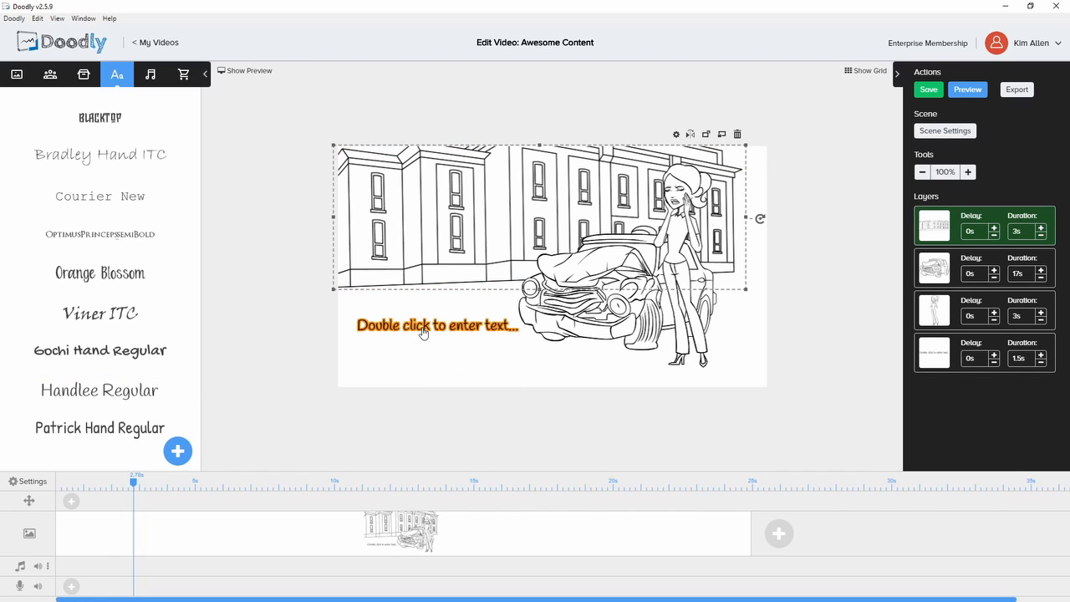
{"action": "left_click", "coordinate": [423, 329]}
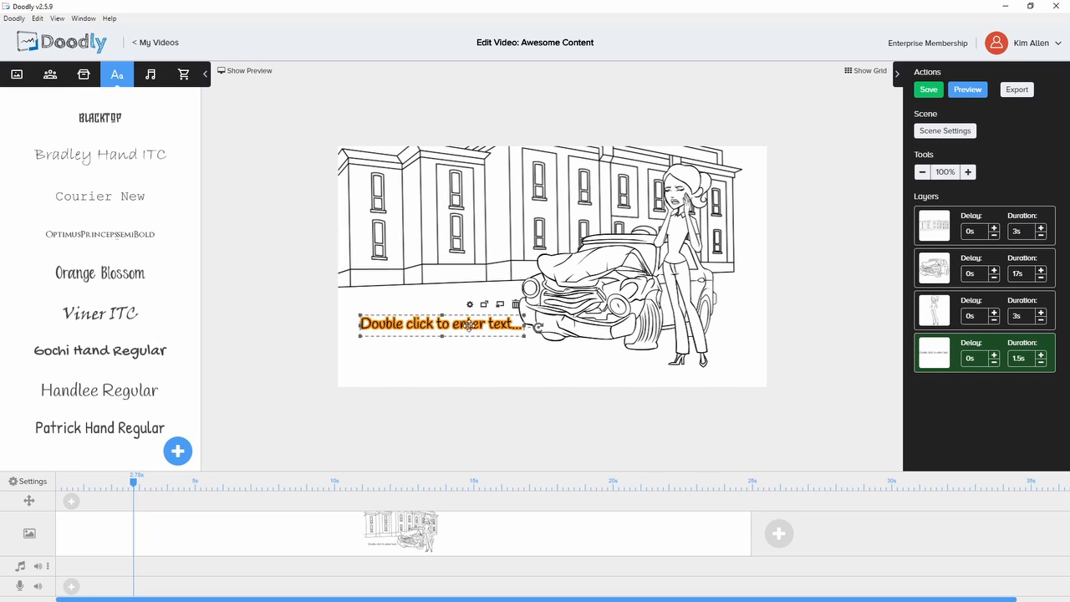
- Replace the placeholder text with "I just want to cry"
{"action": "double_click", "coordinate": [470, 326]}
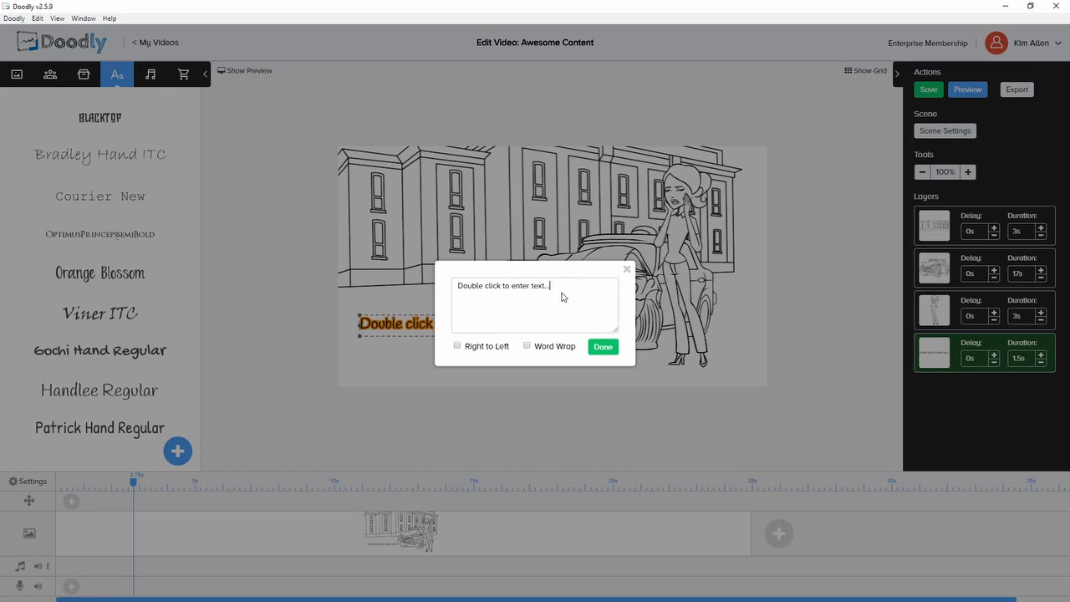
{"action": "left_click_drag", "start_coordinate": [574, 297], "coordinate": [425, 285]}
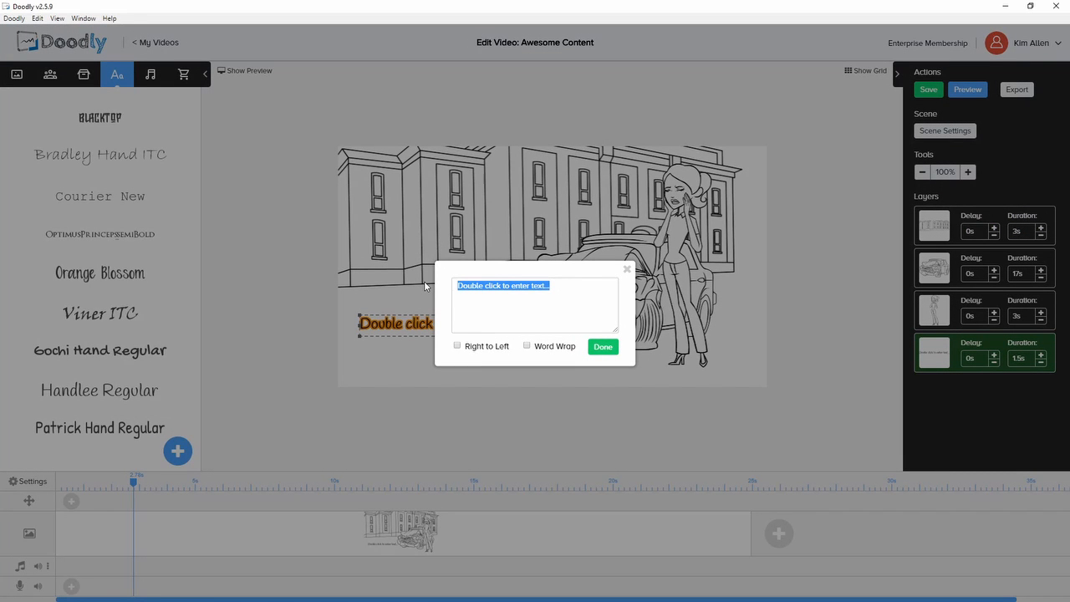
{"action": "type", "text": "I just want to cry"}
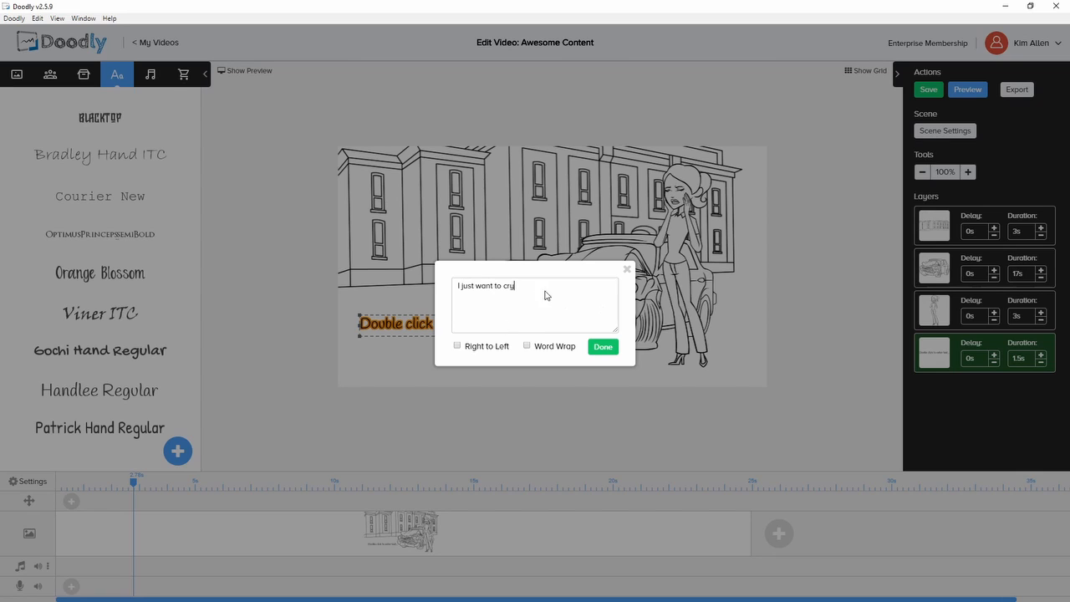
{"action": "left_click", "coordinate": [603, 346]}
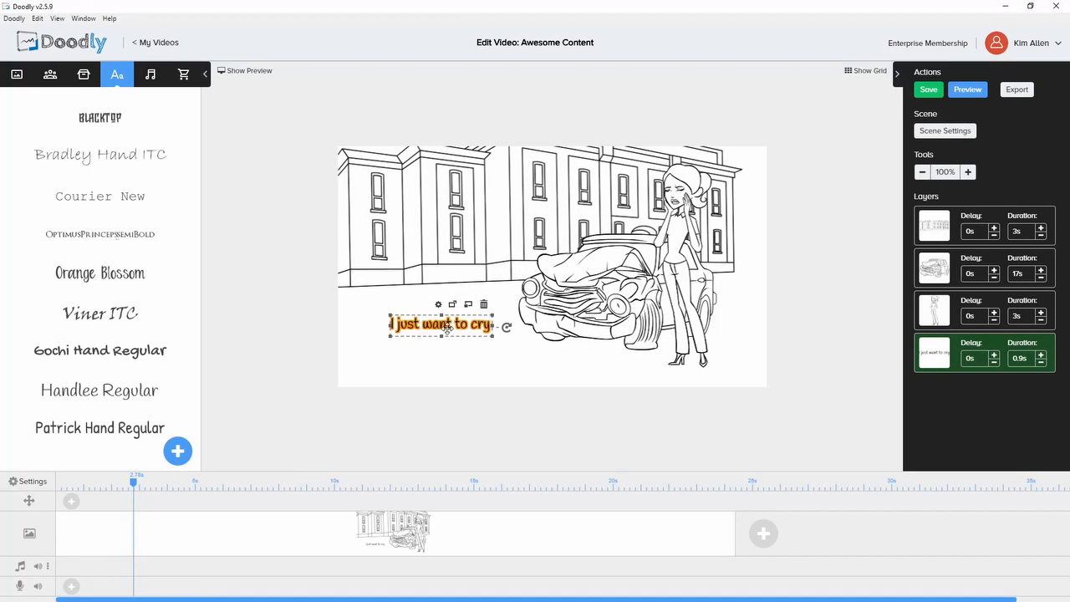
- Enlarge the "I just want to cry" text and fit it into the empty area beside the car, below the building
{"action": "left_click_drag", "start_coordinate": [441, 329], "coordinate": [563, 370]}
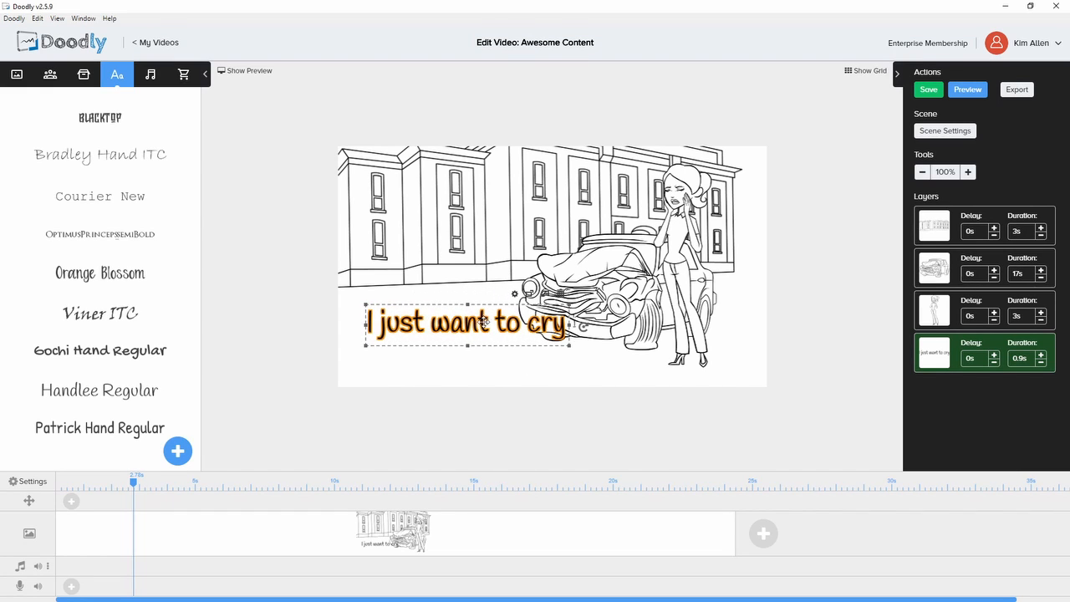
{"action": "left_click_drag", "start_coordinate": [484, 323], "coordinate": [471, 341]}
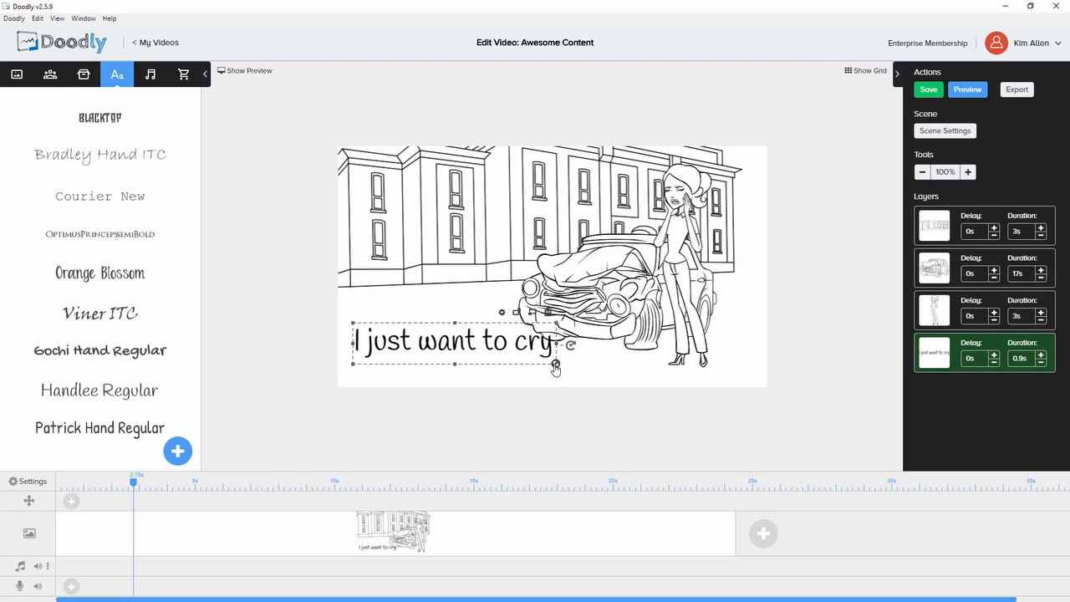
{"action": "left_click_drag", "start_coordinate": [555, 368], "coordinate": [519, 361]}
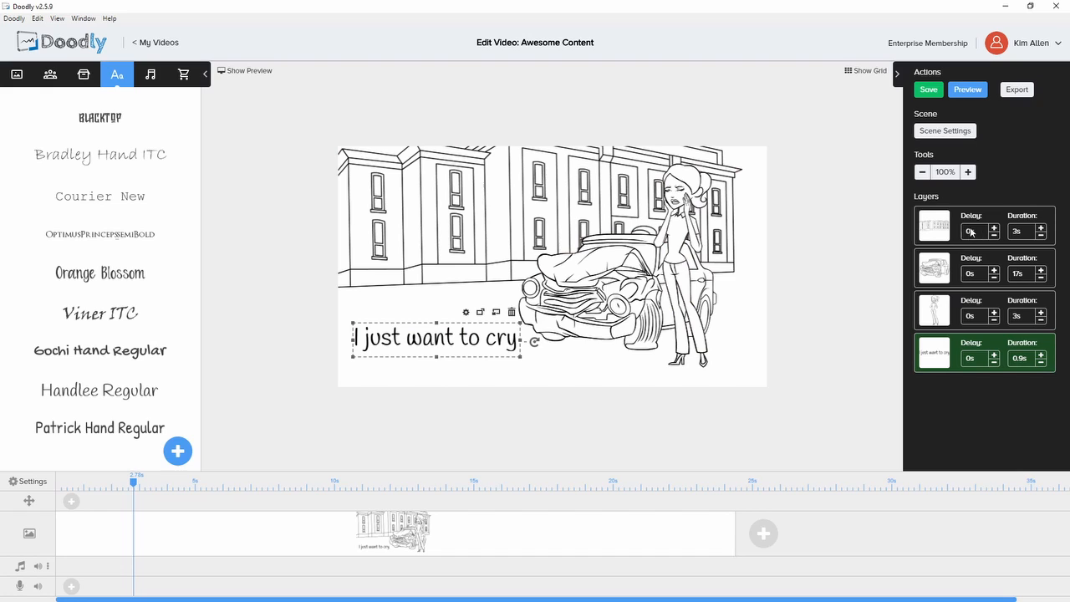
- Set the street building layer's drawing duration to 2 seconds
{"action": "left_click", "coordinate": [1042, 239]}
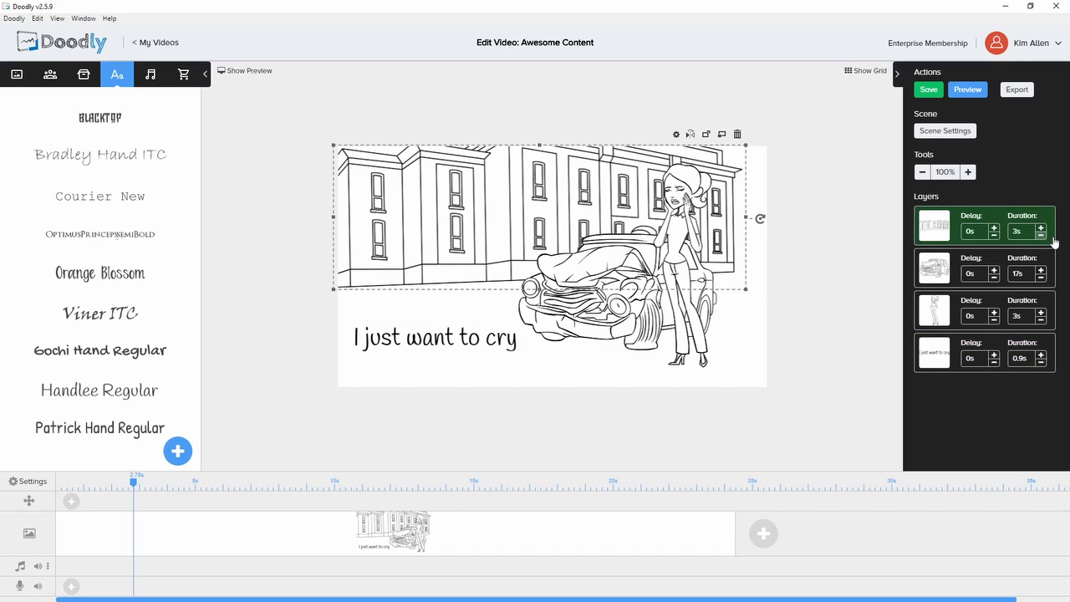
{"action": "left_click", "coordinate": [1041, 237]}
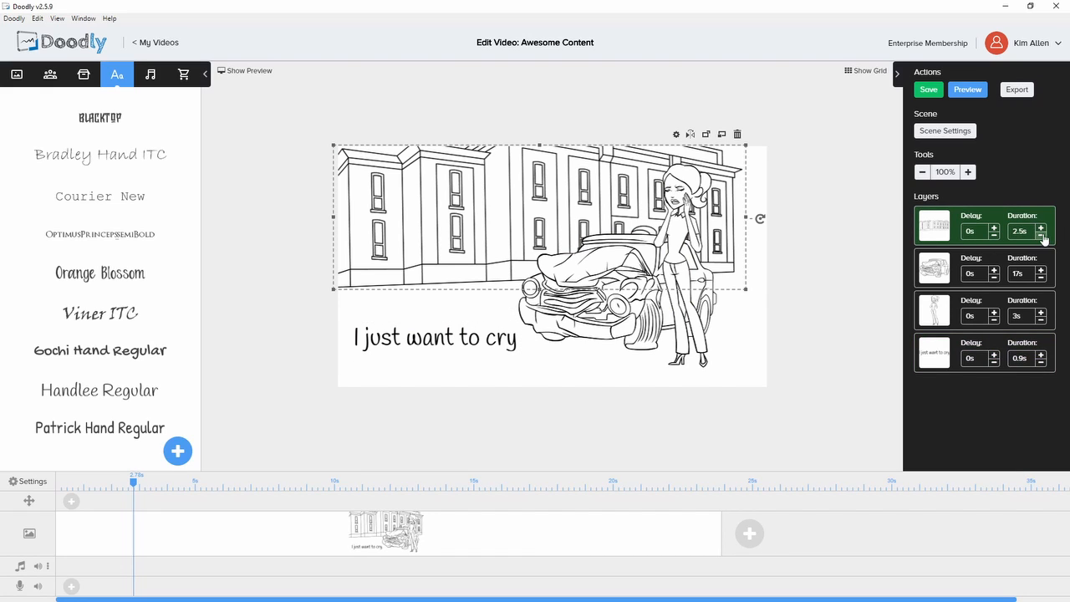
{"action": "left_click", "coordinate": [1042, 239]}
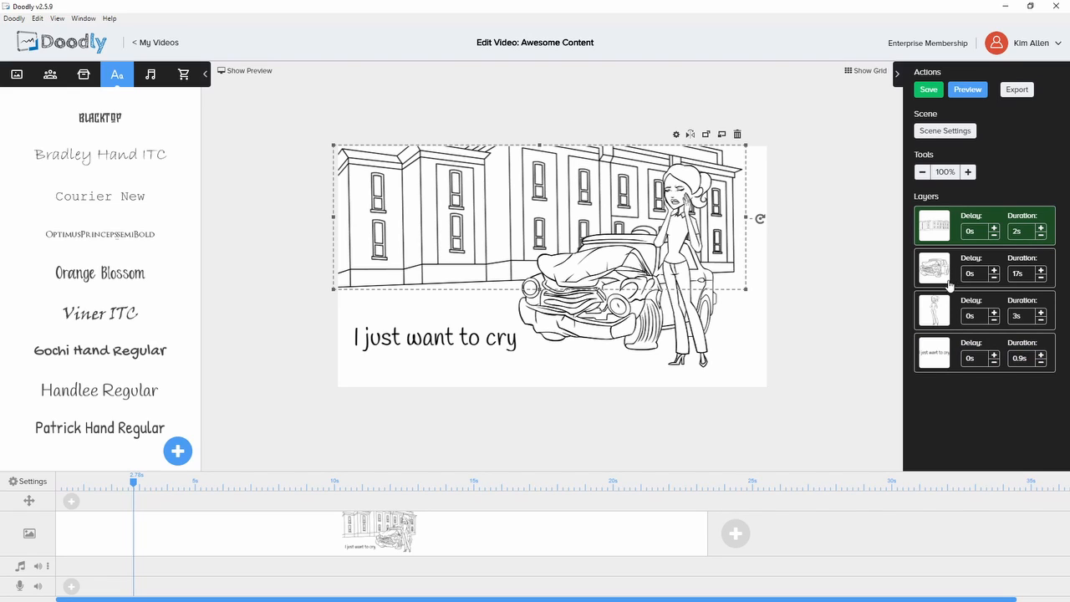
- Reduce the wrecked car layer's drawing duration to 6 seconds
{"action": "left_click", "coordinate": [1043, 281]}
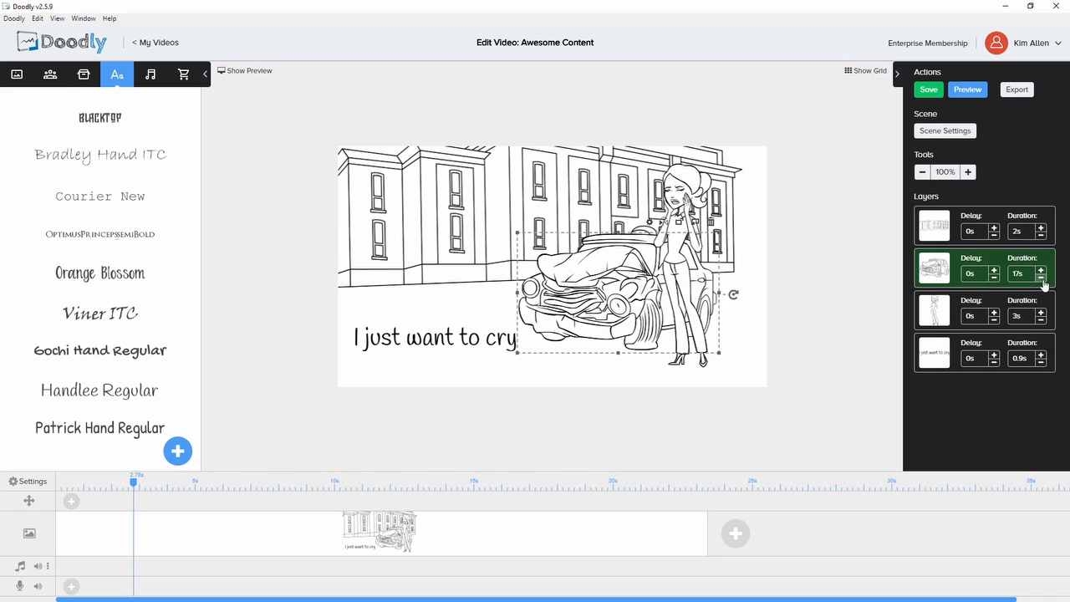
{"action": "left_click", "coordinate": [1041, 278]}
{"action": "left_click", "coordinate": [1040, 279]}
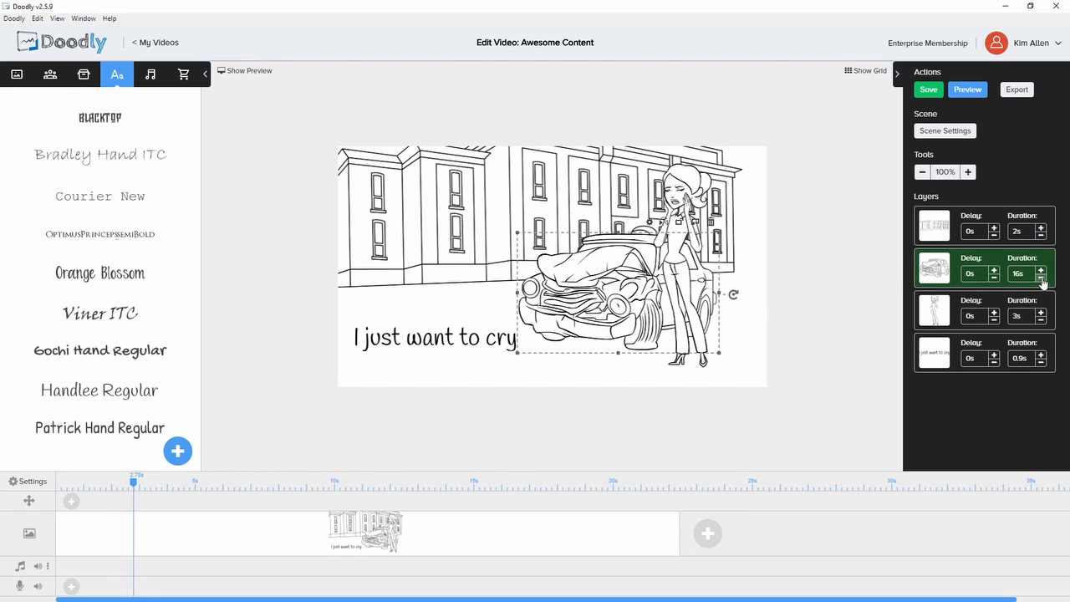
{"action": "left_click", "coordinate": [1041, 278]}
{"action": "left_click", "coordinate": [1040, 278]}
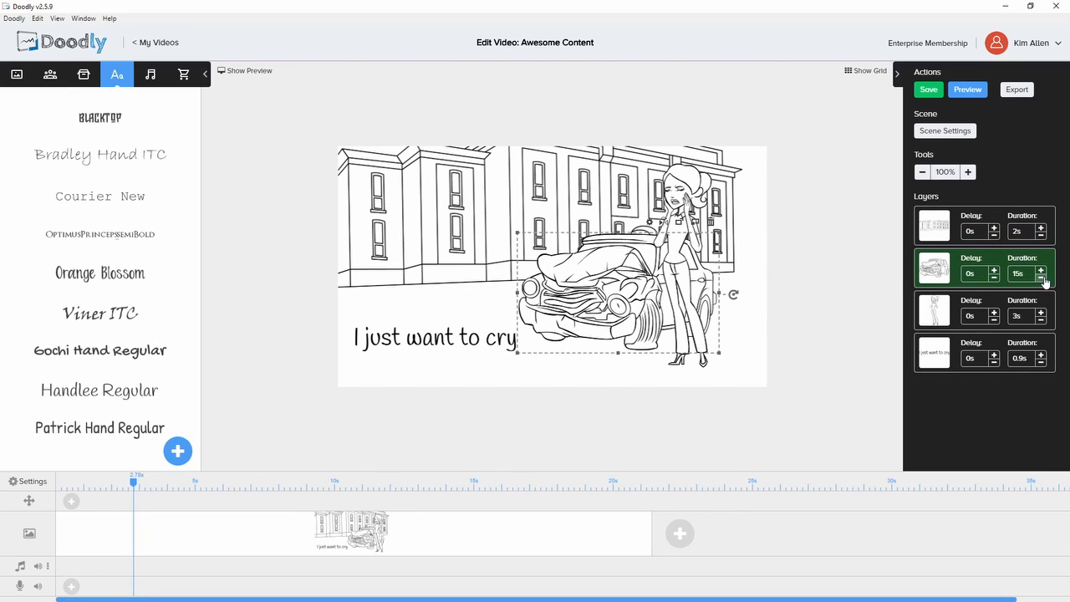
{"action": "left_click", "coordinate": [1041, 278]}
{"action": "left_click", "coordinate": [1040, 278]}
{"action": "left_click", "coordinate": [1022, 275]}
{"action": "key", "text": "BackSpace"}
{"action": "key", "text": "BackSpace"}
{"action": "key", "text": "BackSpace"}
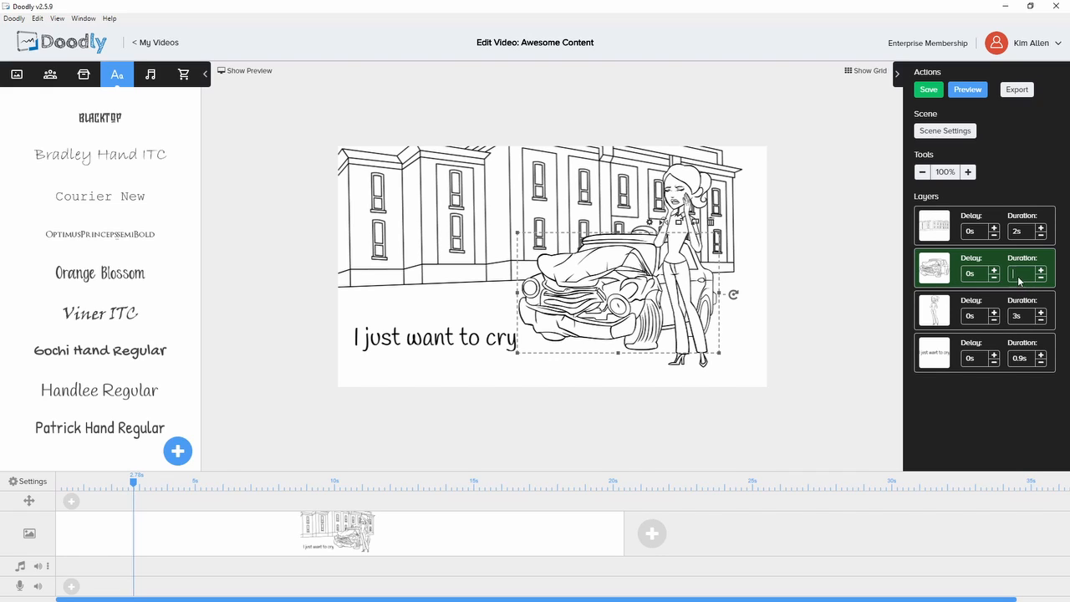
{"action": "type", "text": "6s"}
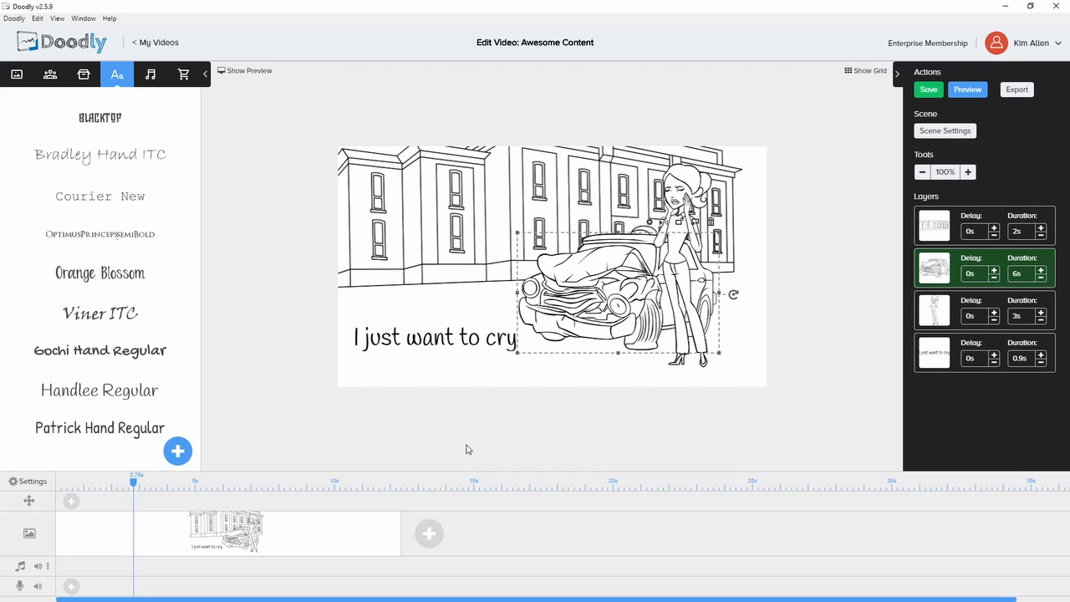
- Give the woman layer a delay of 1 second and a drawing duration of 2 seconds
{"action": "left_click", "coordinate": [992, 318]}
{"action": "left_click", "coordinate": [994, 312]}
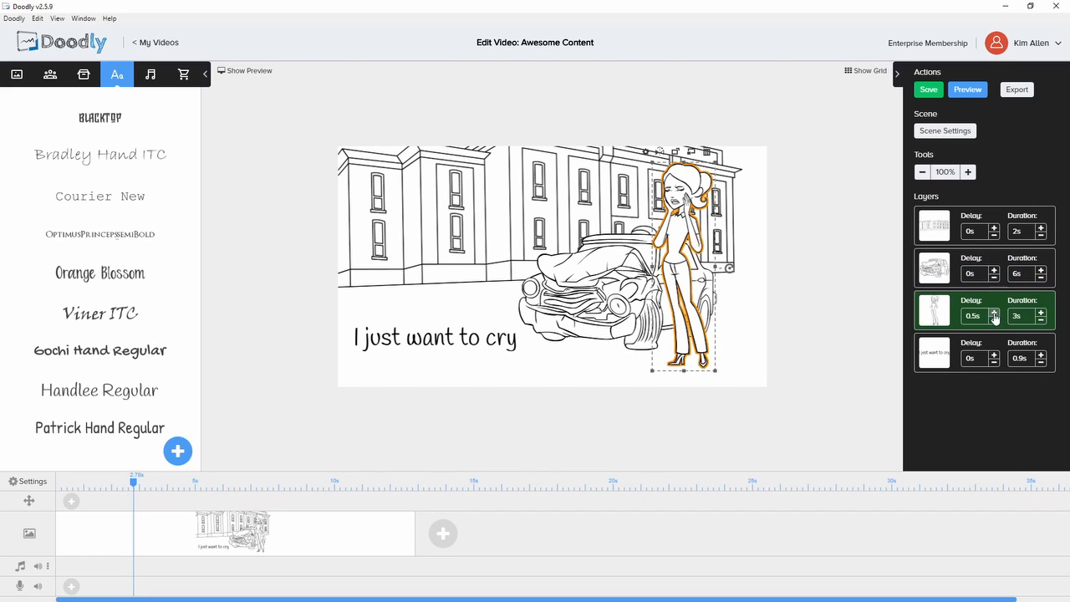
{"action": "left_click", "coordinate": [994, 312]}
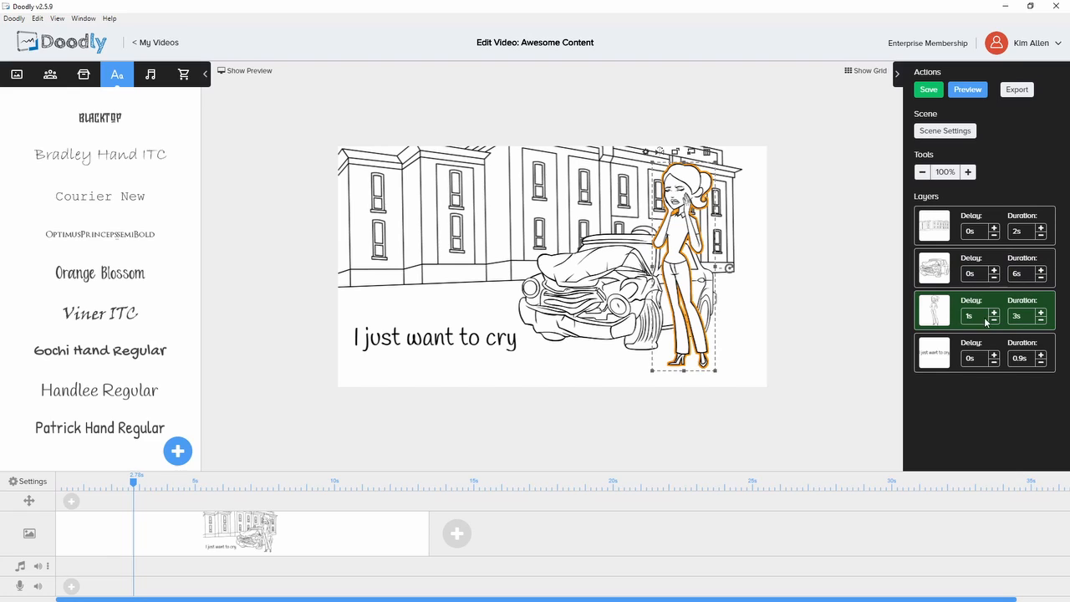
{"action": "left_click", "coordinate": [1040, 320]}
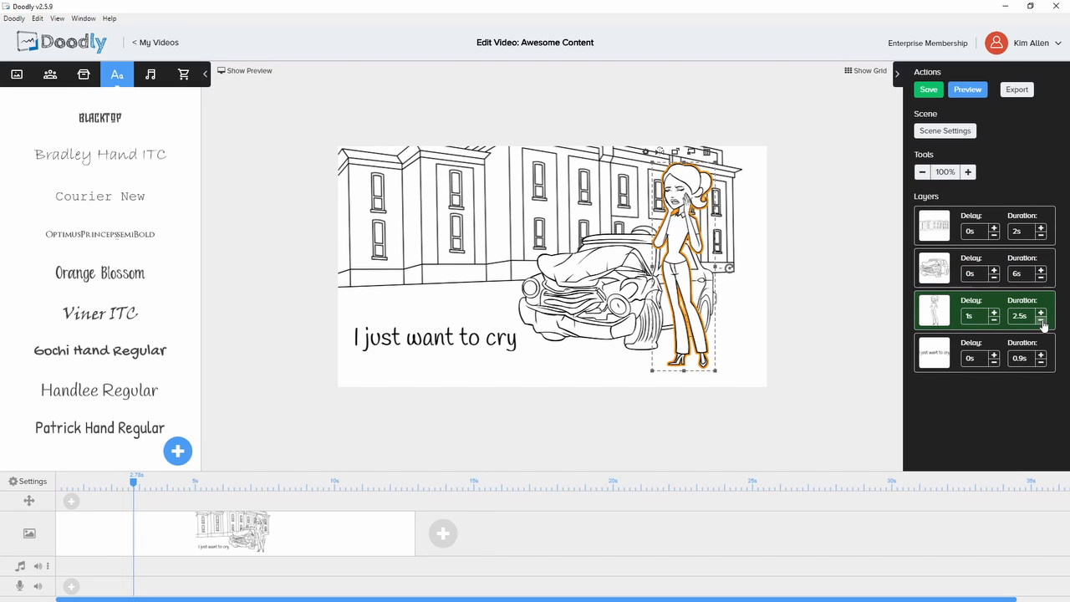
{"action": "left_click", "coordinate": [1041, 319]}
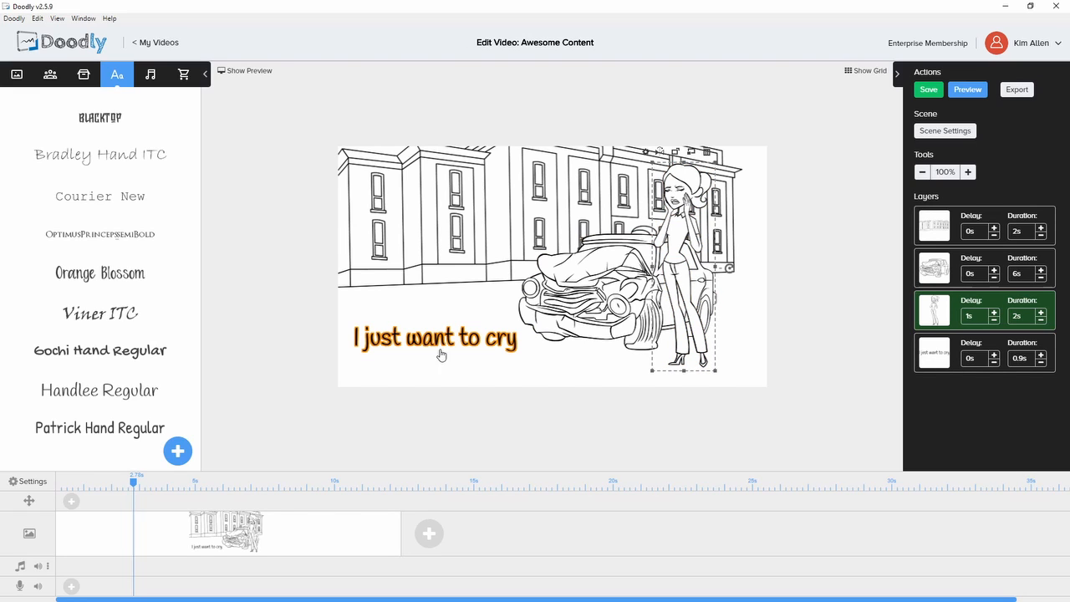
- Set the "I just want to cry" text layer's delay to 2 seconds
{"action": "left_click", "coordinate": [993, 354]}
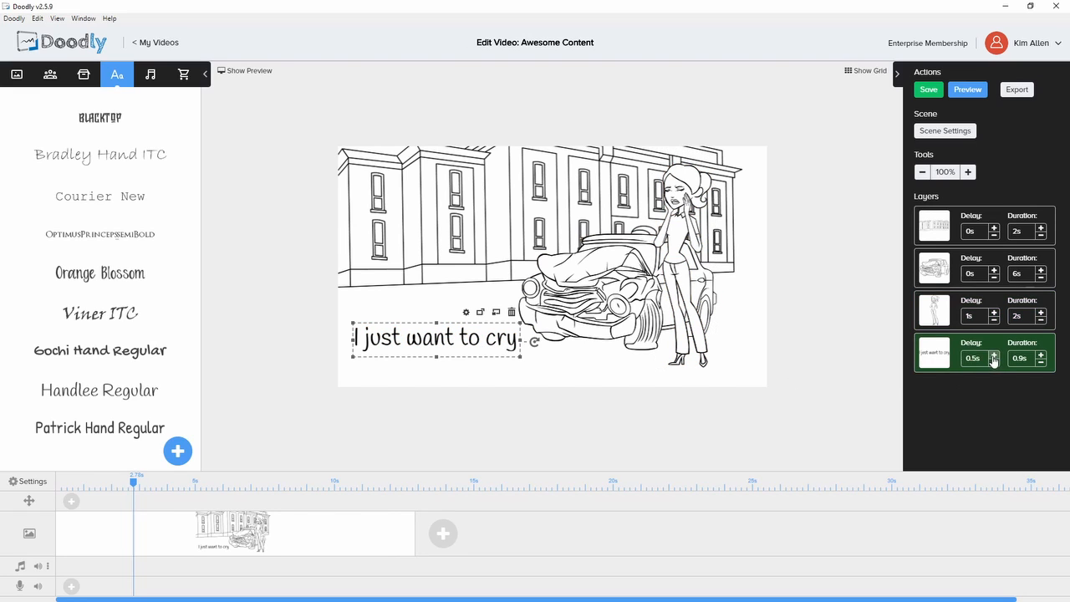
{"action": "left_click", "coordinate": [993, 356]}
{"action": "left_click", "coordinate": [975, 361]}
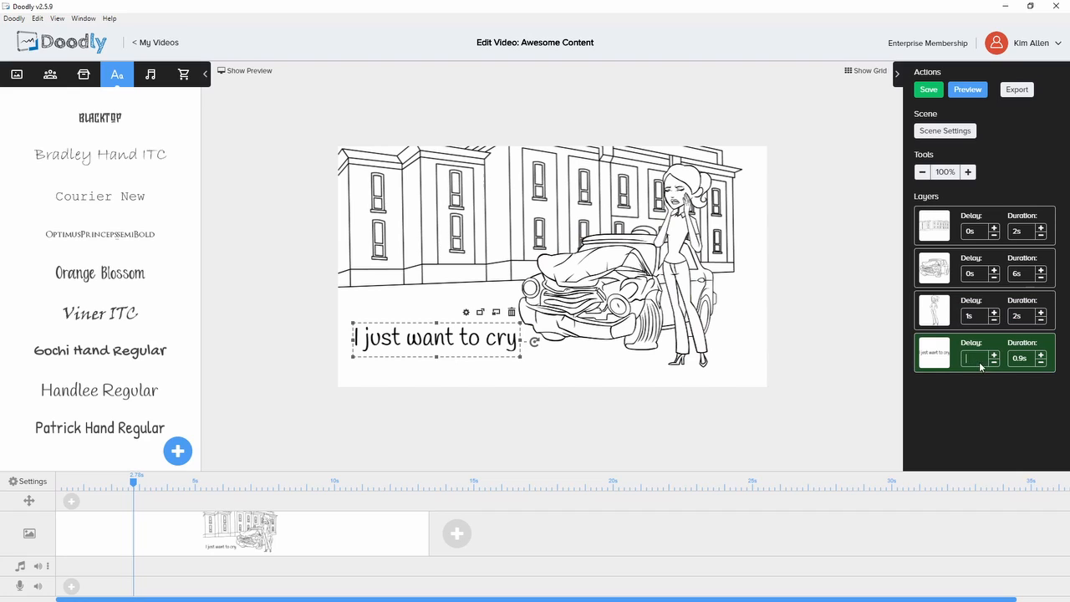
{"action": "type", "text": "2"}
{"action": "key", "text": "Return"}
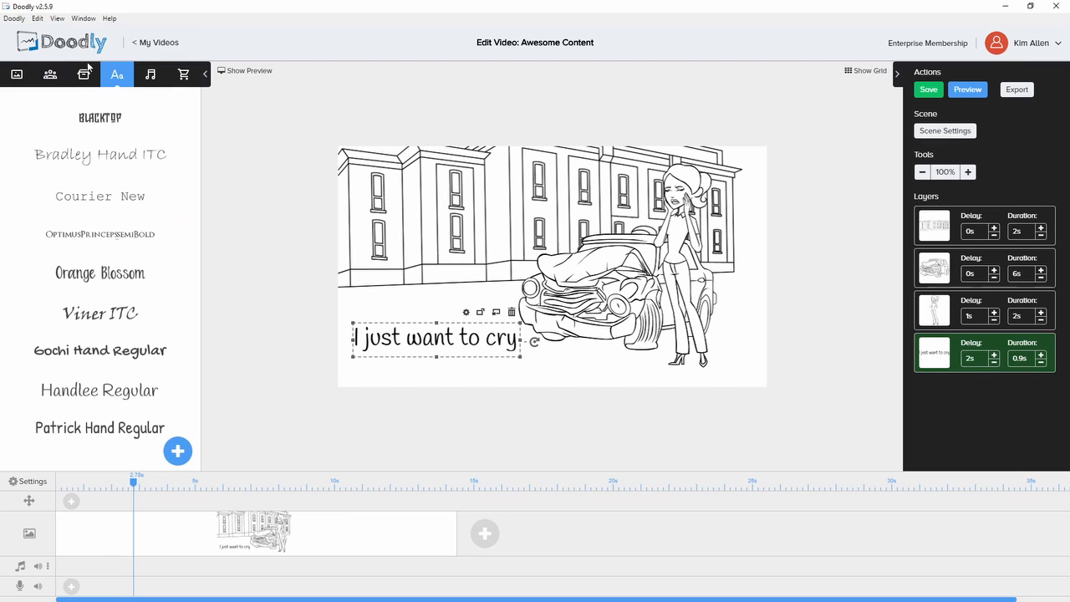
- Search the sound library for "crash" and place Metal Crash at about 7 seconds on the timeline's music track
{"action": "left_click", "coordinate": [151, 76]}
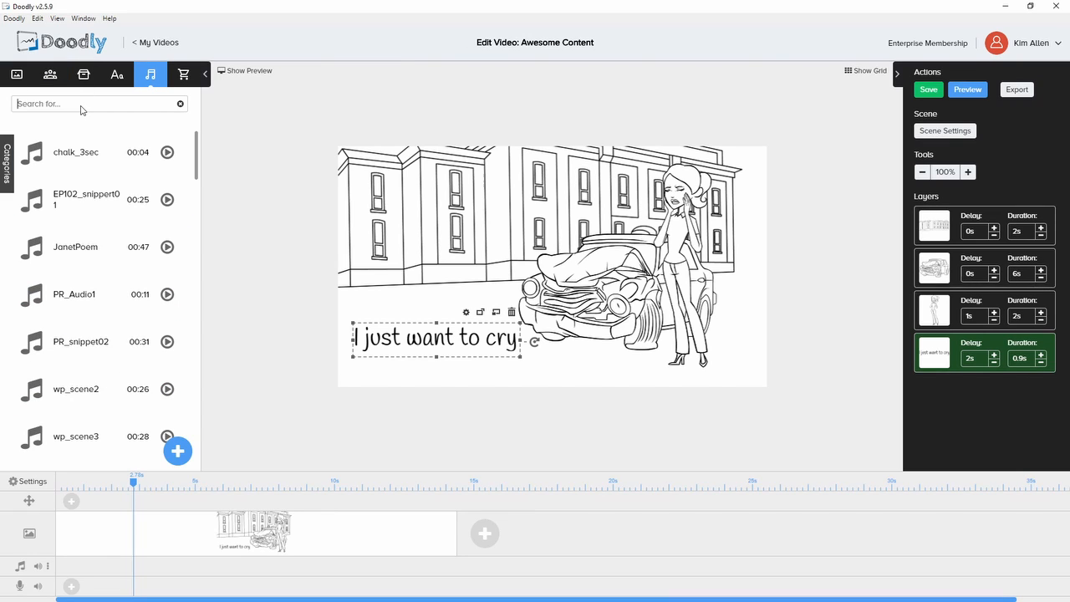
{"action": "type", "text": "crash"}
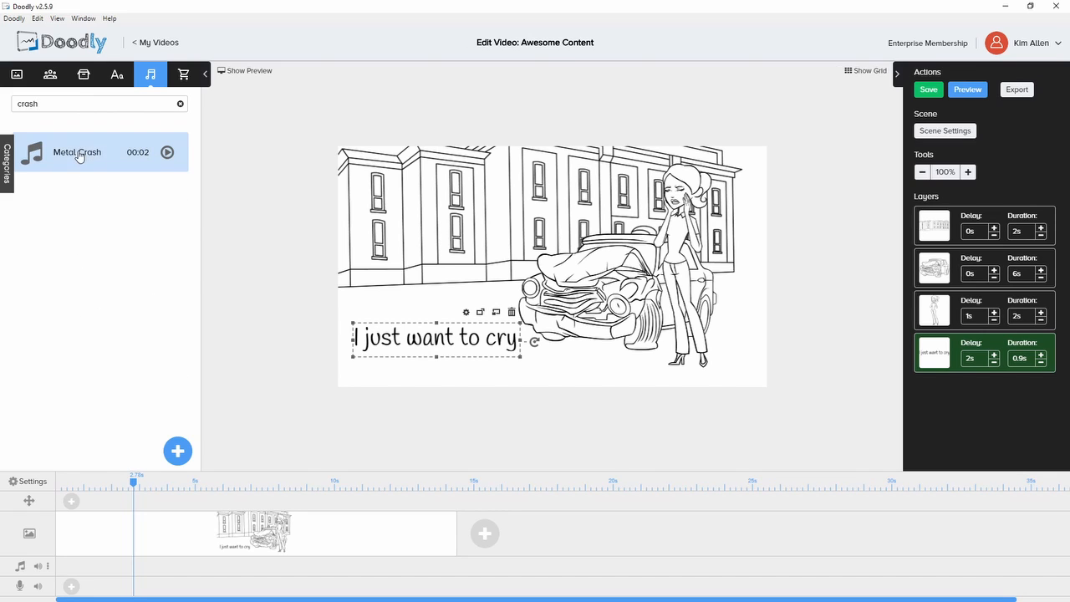
{"action": "left_click_drag", "start_coordinate": [79, 157], "coordinate": [234, 566]}
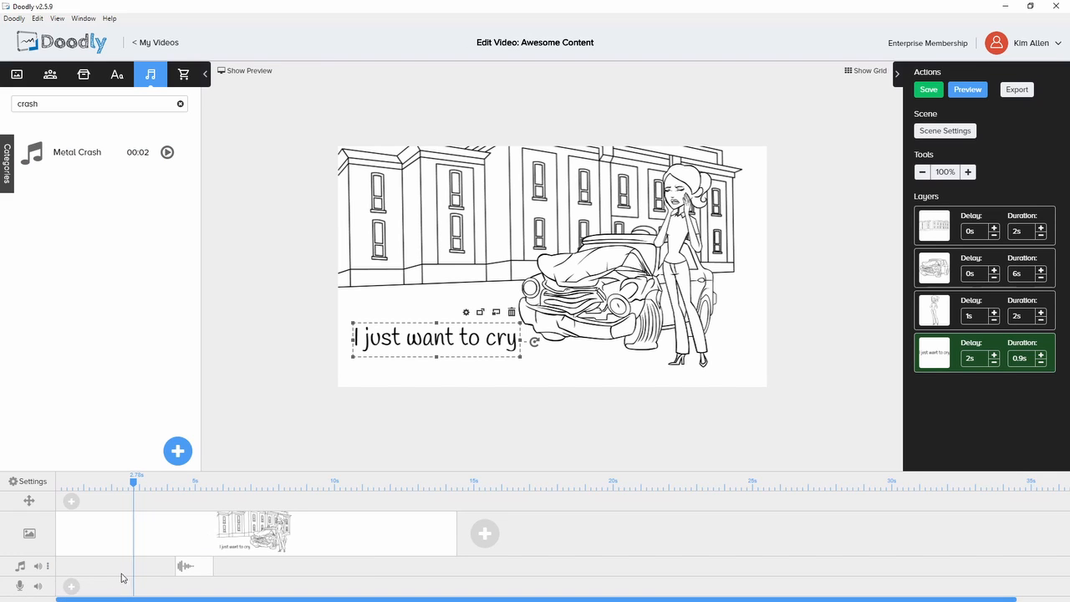
{"action": "left_click_drag", "start_coordinate": [184, 565], "coordinate": [257, 566]}
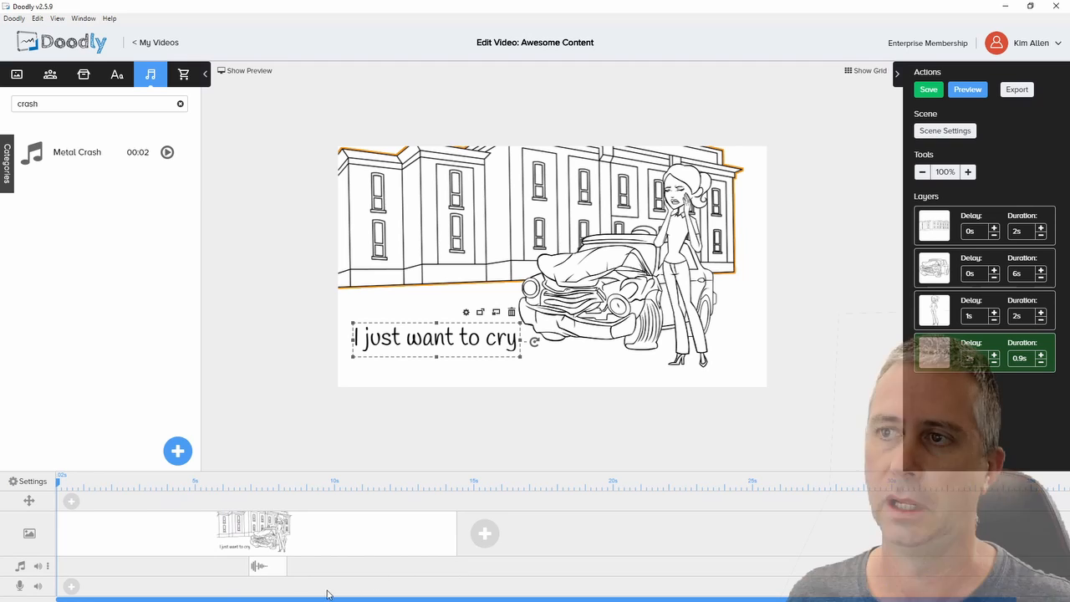
- Show the preview beside the scene and play it to check the drawing order and timing
{"action": "left_click", "coordinate": [251, 71]}
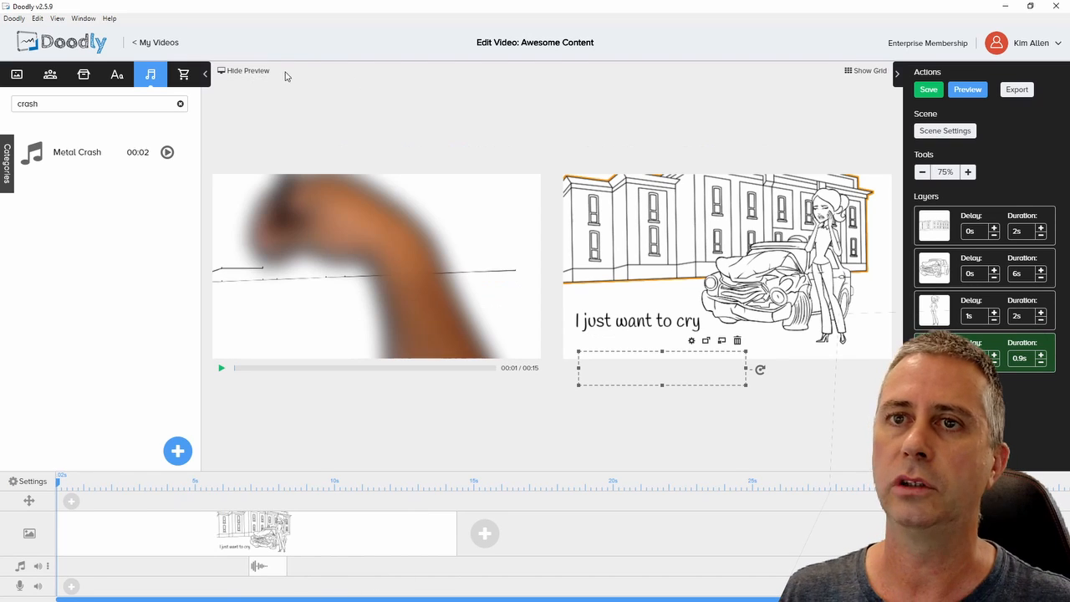
{"action": "left_click", "coordinate": [220, 370]}
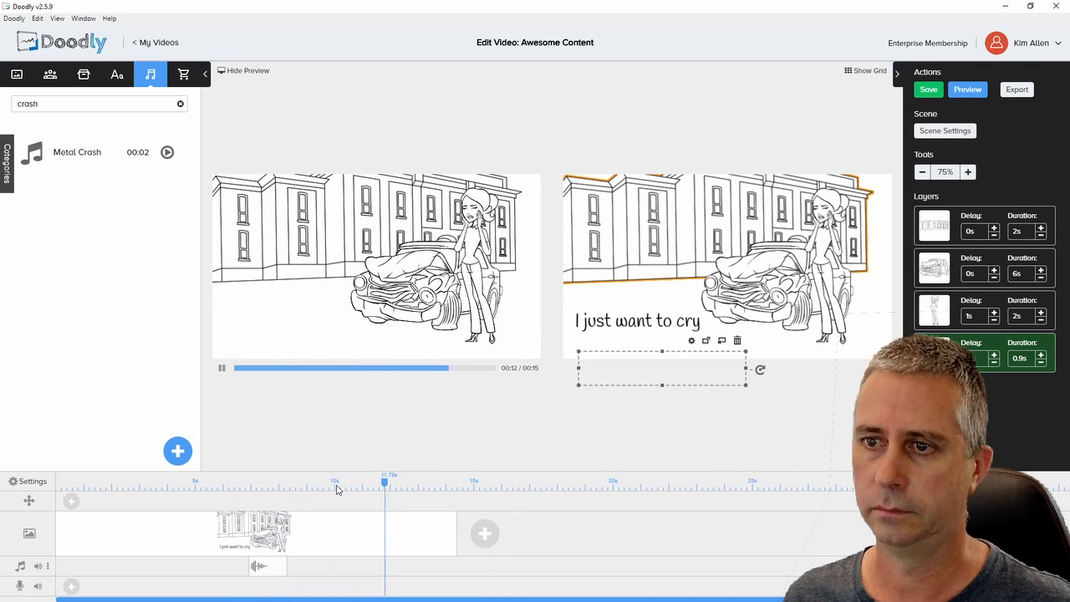
{"action": "left_click", "coordinate": [222, 367]}
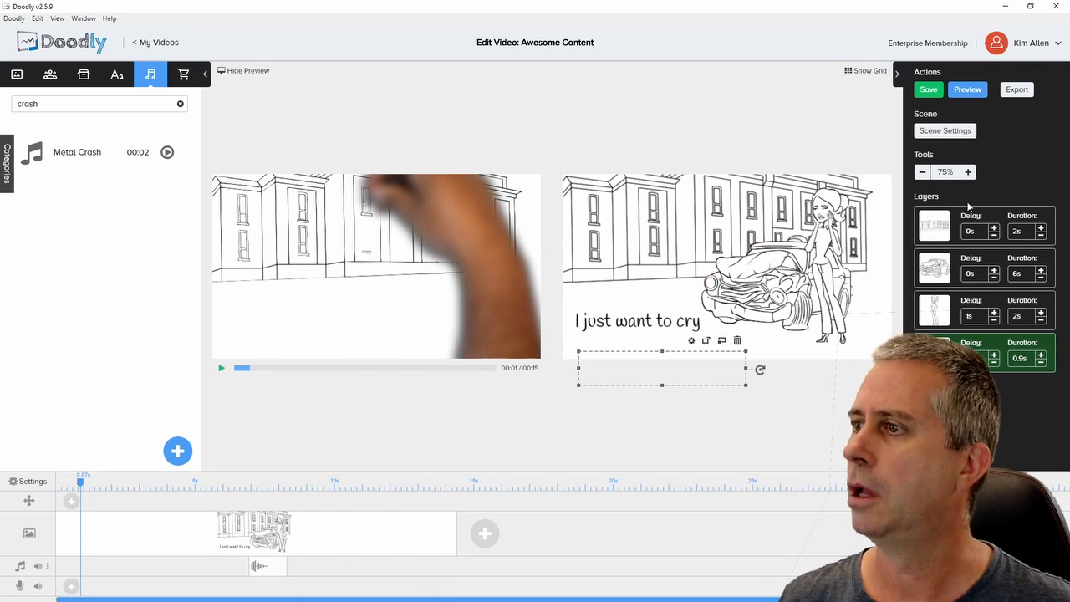
- Set the building layer's delay to 2 seconds and the wrecked car's drawing duration to 3.5 seconds
{"action": "left_click", "coordinate": [994, 228]}
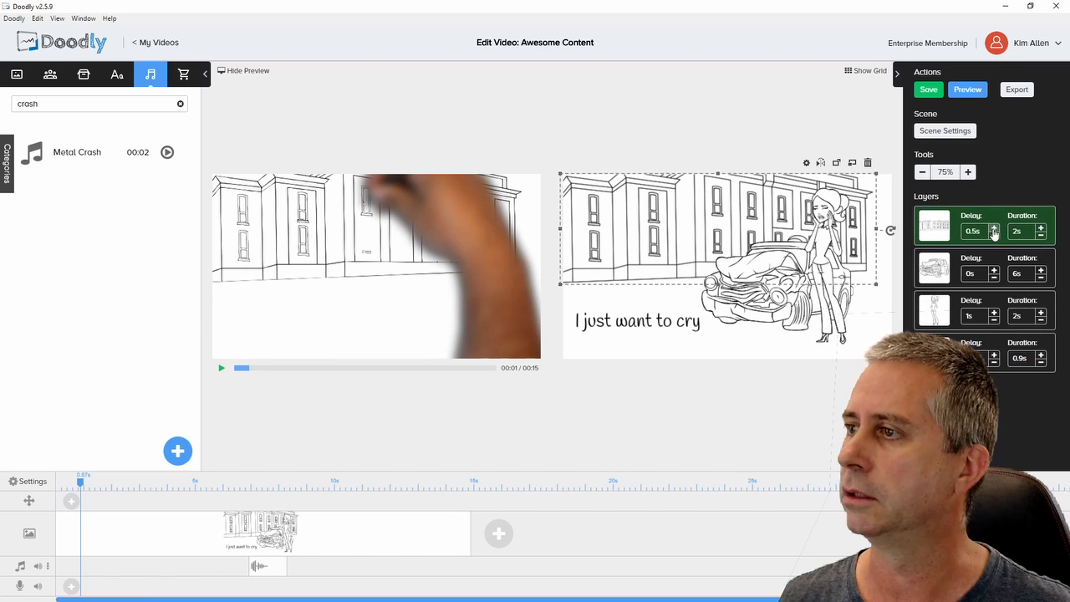
{"action": "left_click", "coordinate": [994, 228]}
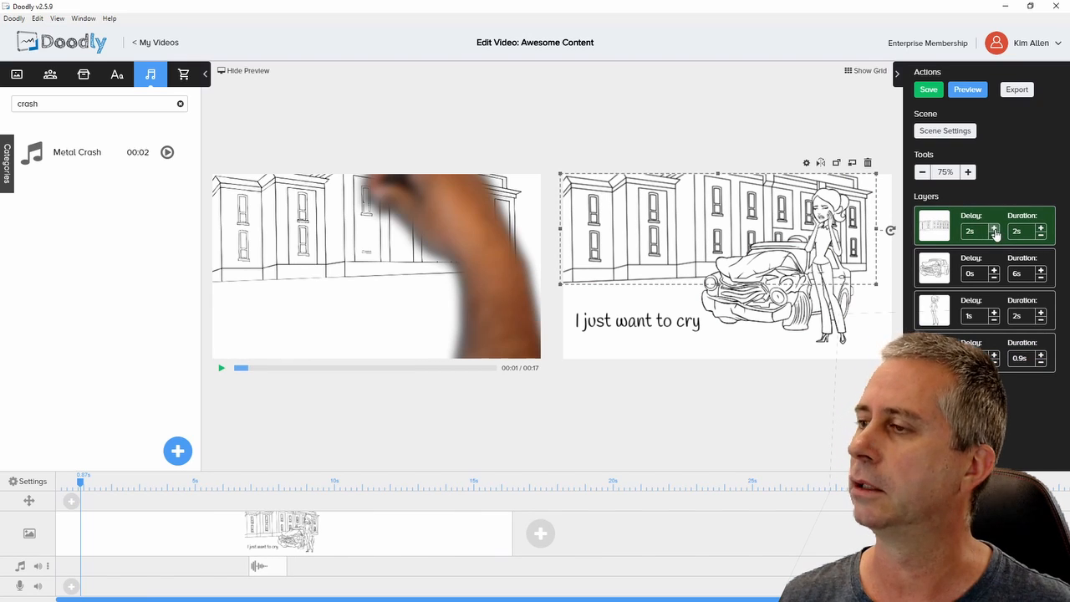
{"action": "left_click", "coordinate": [1041, 278]}
{"action": "left_click", "coordinate": [1041, 278]}
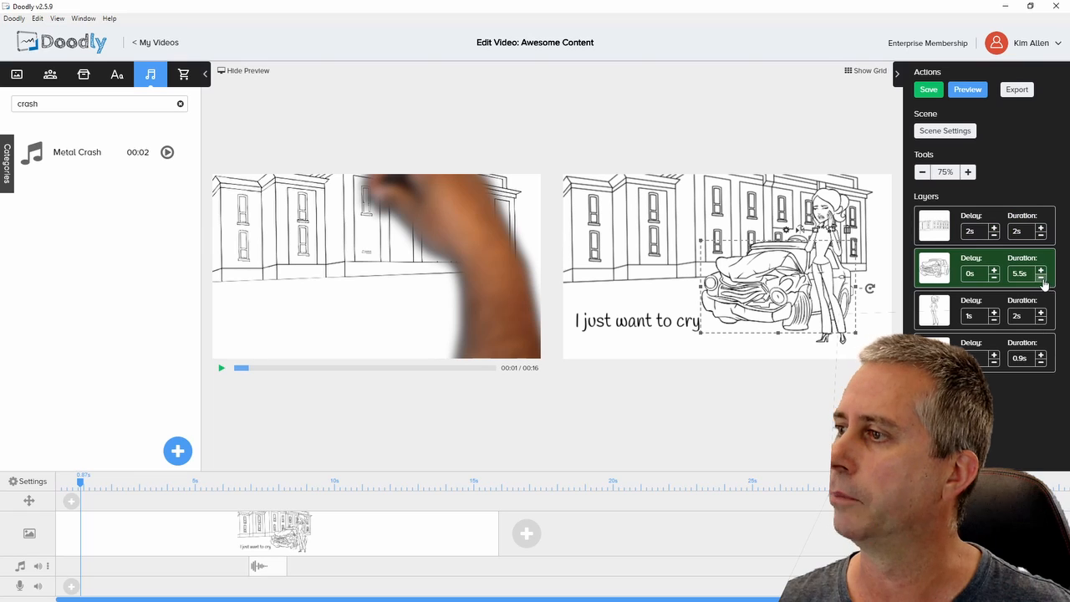
{"action": "left_click", "coordinate": [1040, 279]}
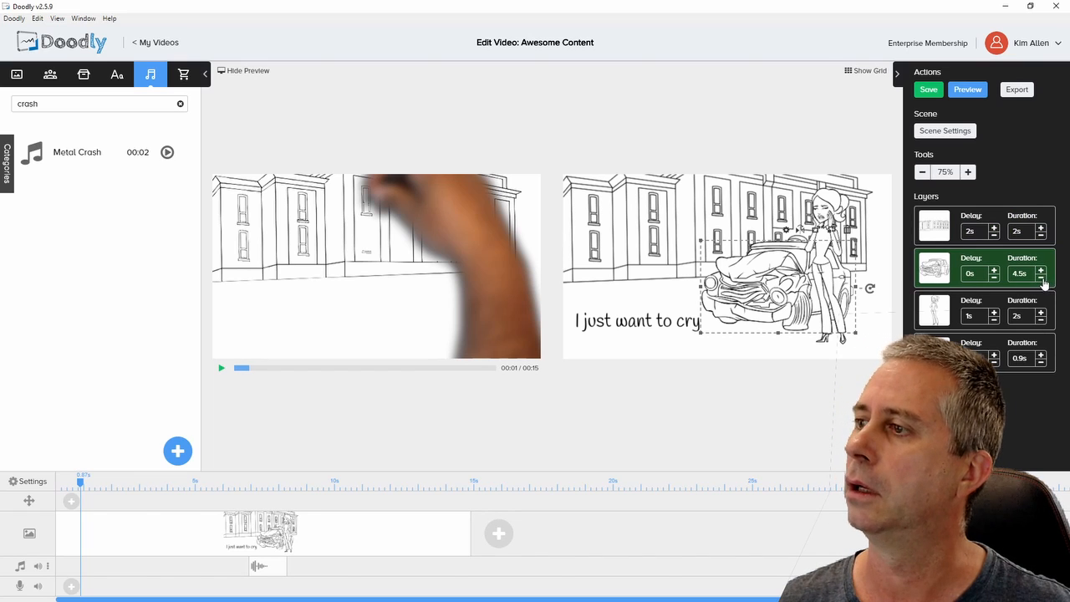
{"action": "left_click", "coordinate": [1041, 279]}
{"action": "left_click", "coordinate": [1041, 279]}
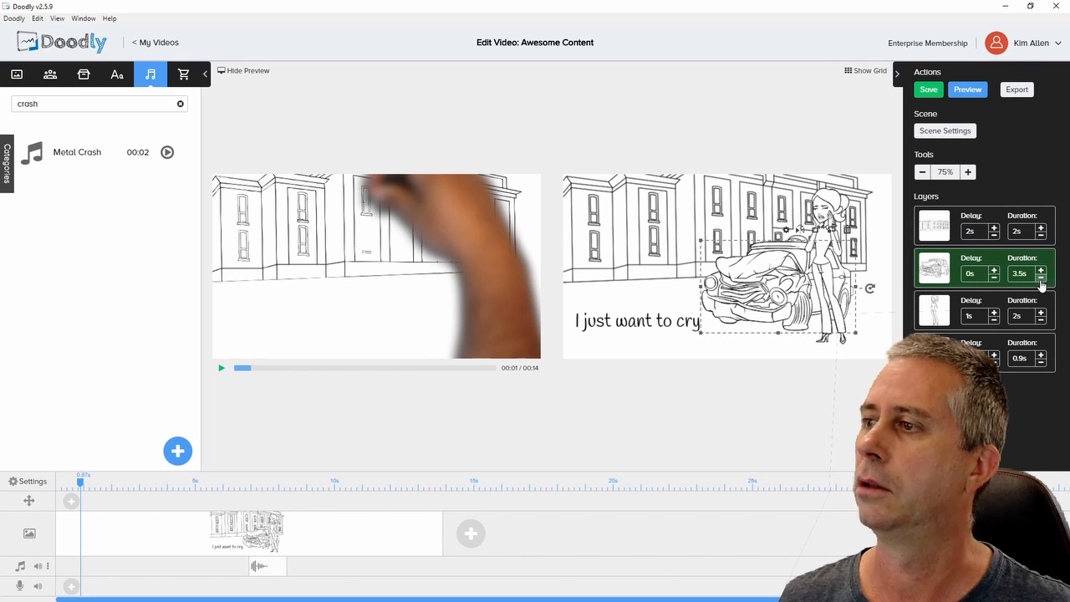
- Shorten the woman layer's delay to 0.5 seconds
{"action": "left_click", "coordinate": [995, 320]}
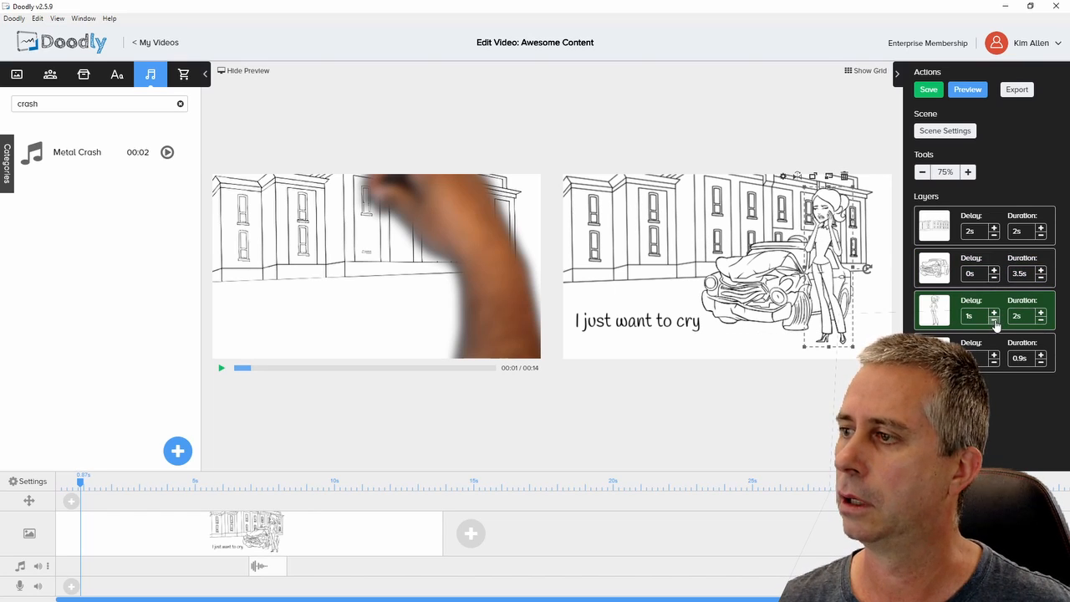
{"action": "left_click", "coordinate": [994, 320]}
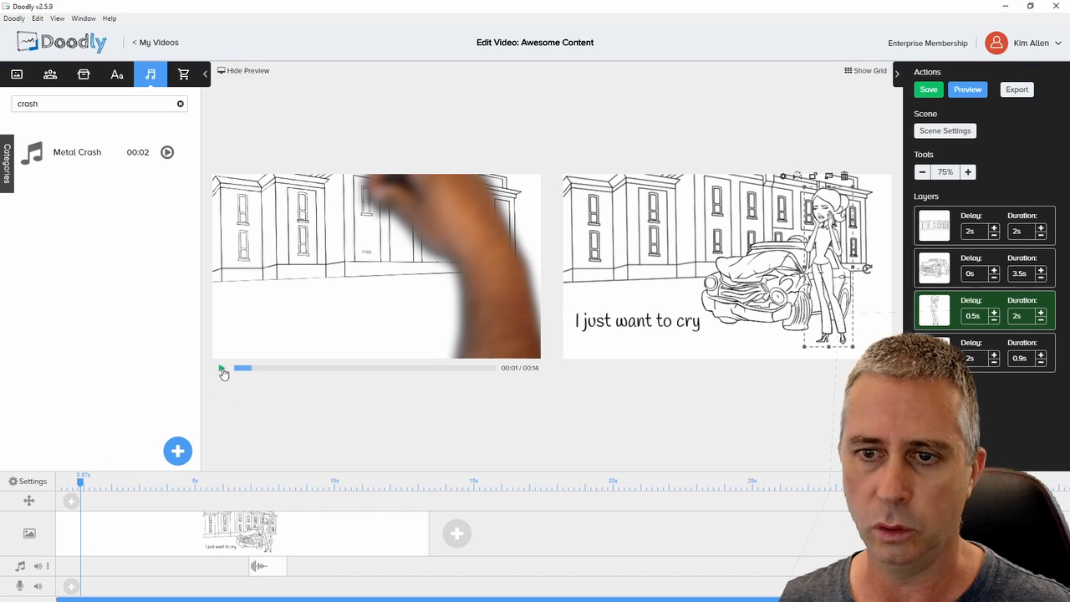
- Replay the preview from the start with the asset library collapsed, and move the Metal Crash sound to about 10.3 seconds
{"action": "left_click_drag", "start_coordinate": [81, 479], "coordinate": [37, 477]}
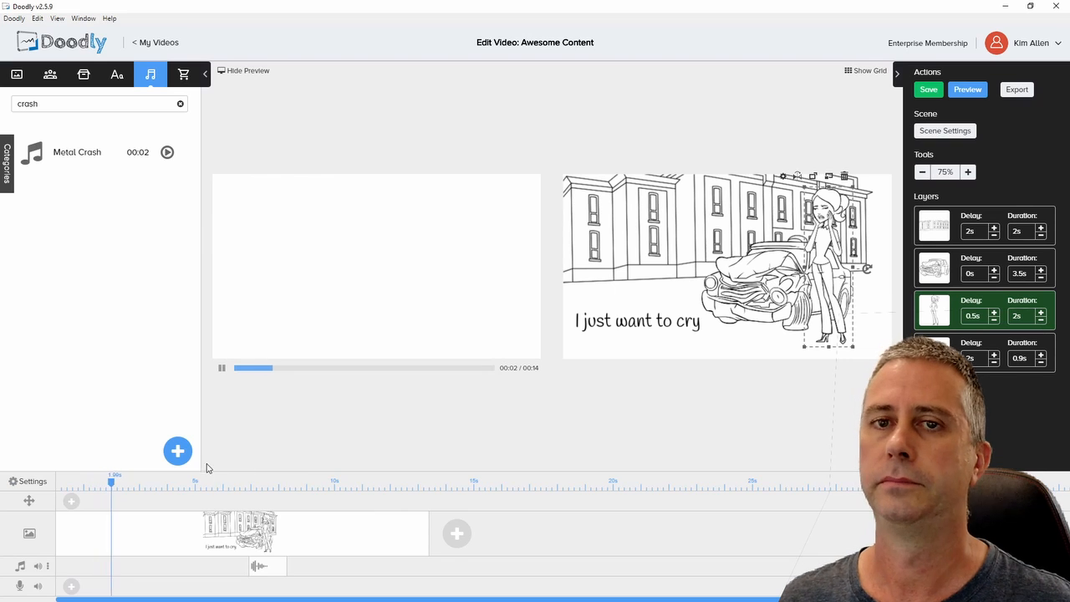
{"action": "left_click", "coordinate": [206, 75]}
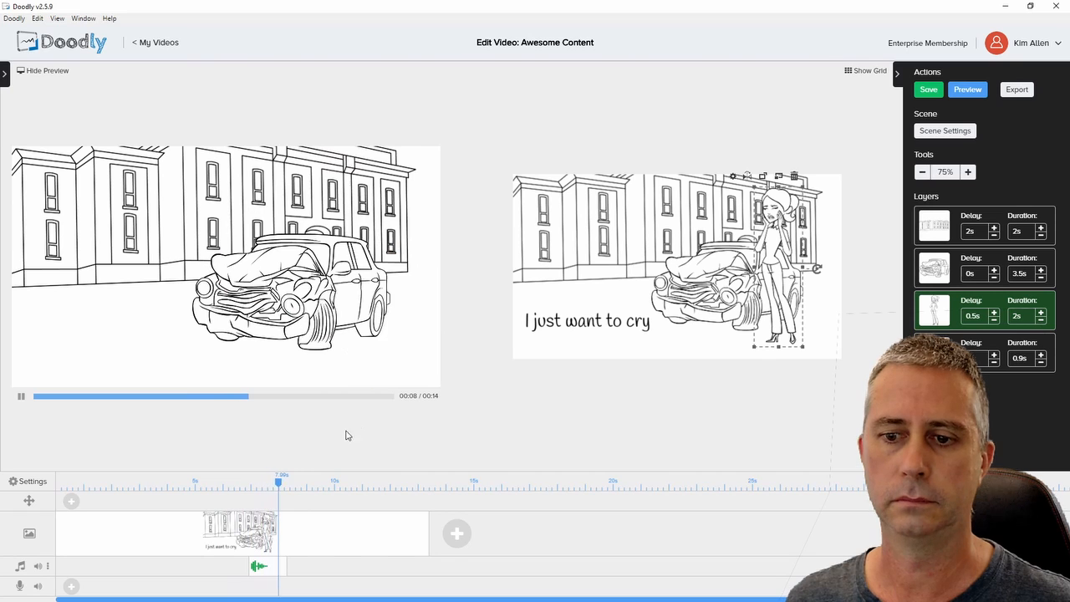
{"action": "left_click", "coordinate": [23, 399]}
{"action": "left_click_drag", "start_coordinate": [258, 564], "coordinate": [355, 570]}
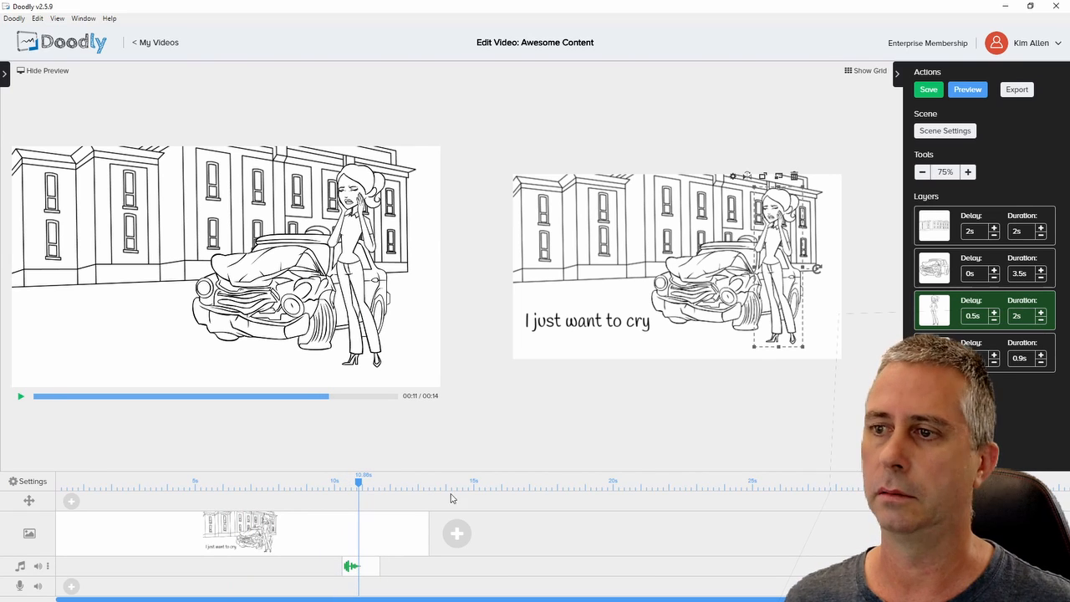
- Play the whole video in the full preview to check the drawing timing and crash sound, and close it
{"action": "left_click", "coordinate": [967, 90]}
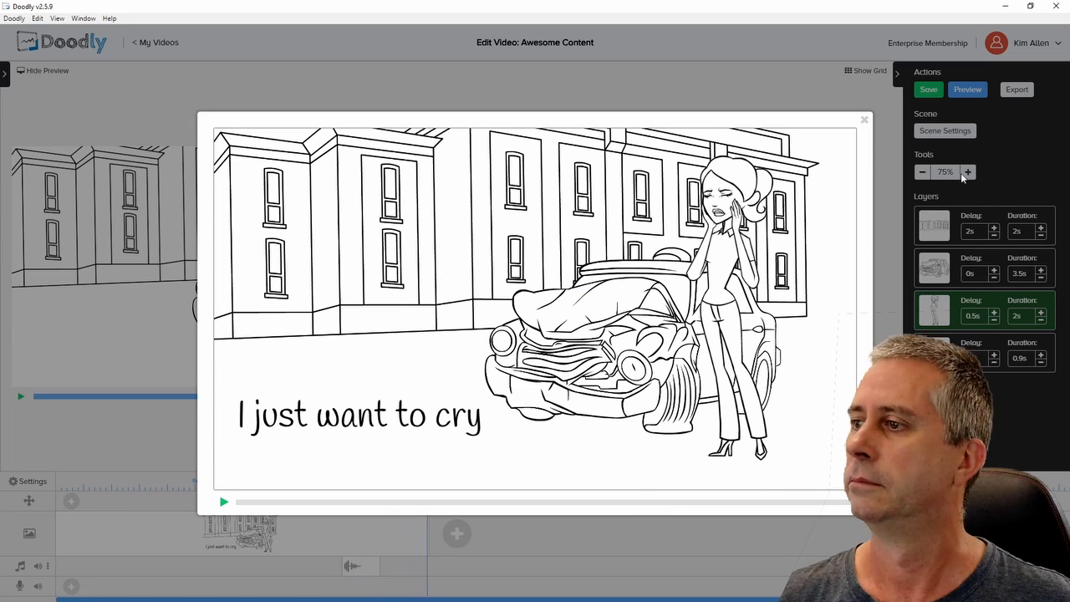
{"action": "left_click", "coordinate": [864, 121]}
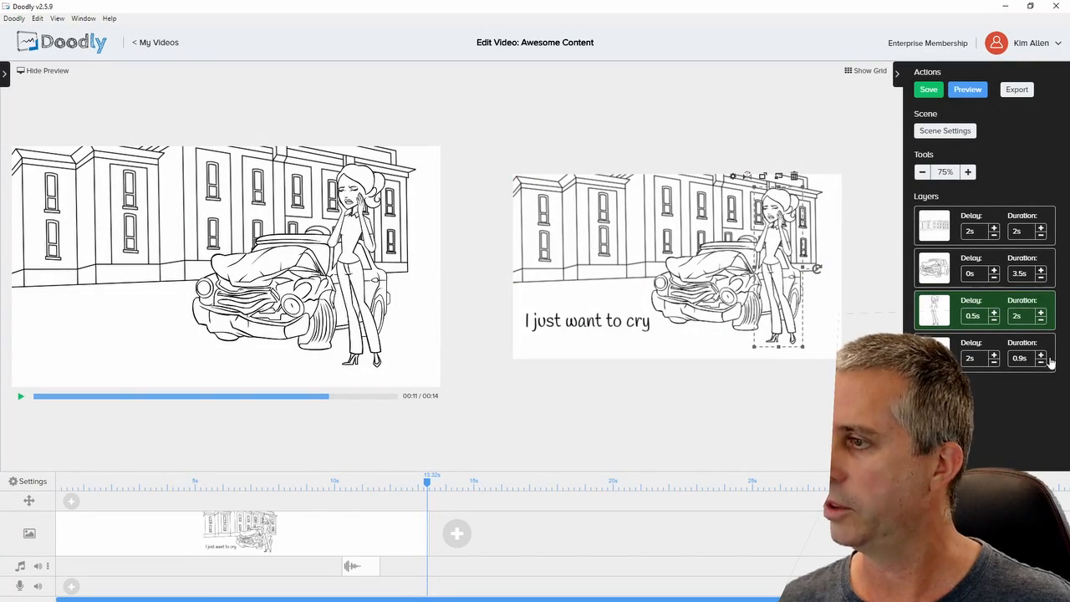
- Set the scene's extra time at the end to 2 seconds and apply the scene settings
{"action": "left_click", "coordinate": [945, 131]}
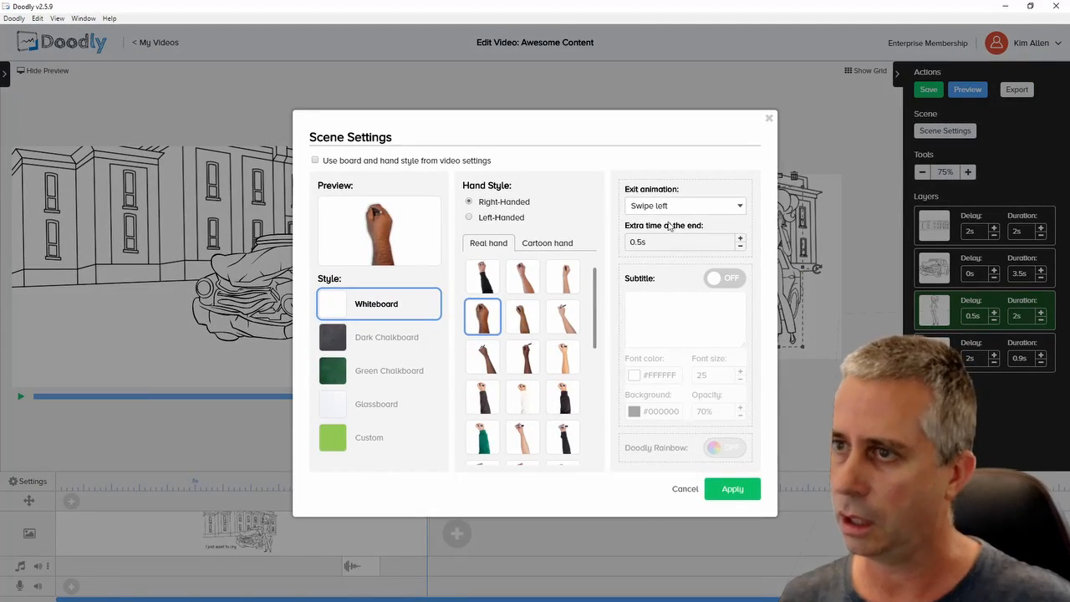
{"action": "left_click", "coordinate": [740, 239]}
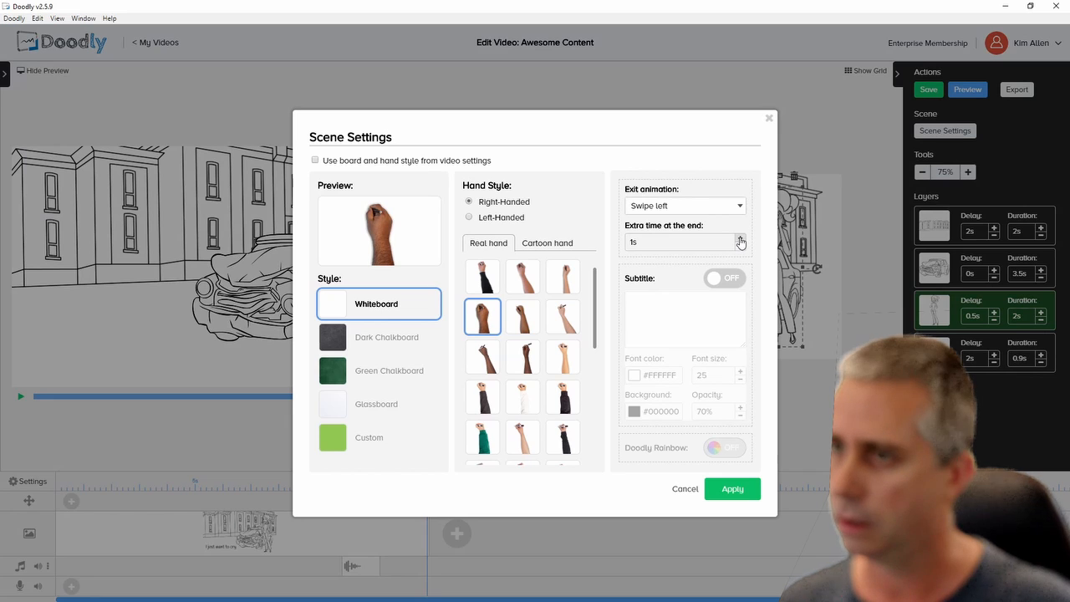
{"action": "left_click", "coordinate": [741, 239]}
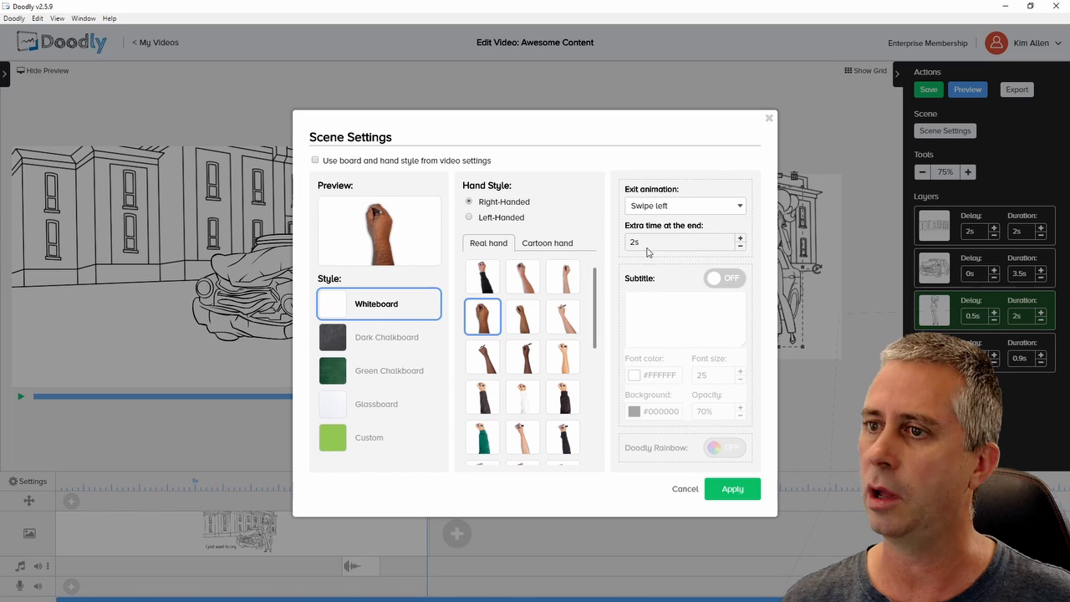
{"action": "left_click", "coordinate": [729, 489]}
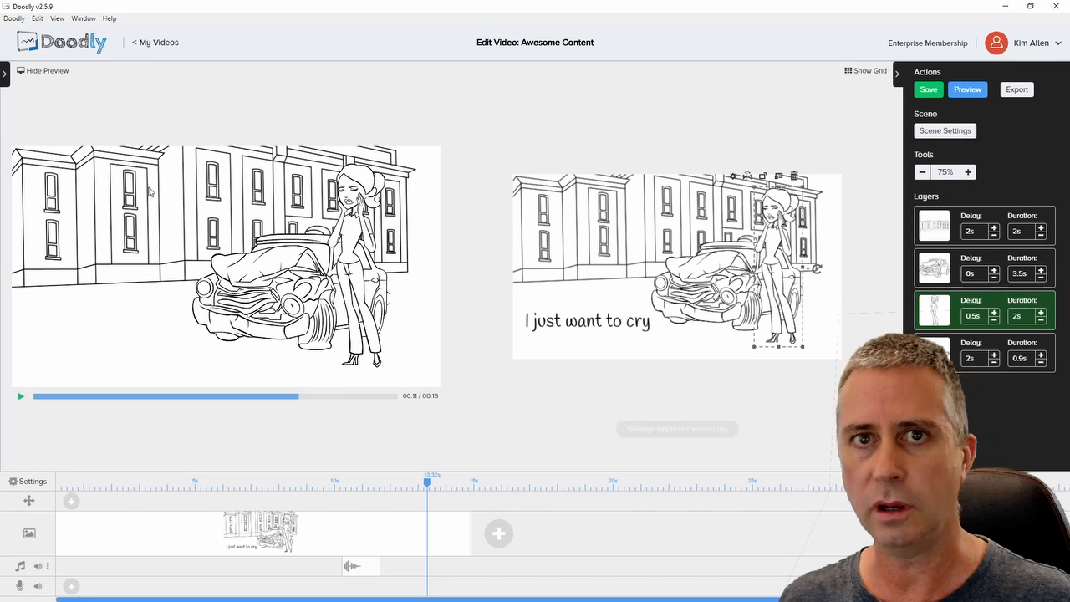
- Hide the preview beside the scene and open the export settings for the video
{"action": "left_click", "coordinate": [49, 73]}
{"action": "left_click", "coordinate": [48, 74]}
{"action": "left_click", "coordinate": [48, 72]}
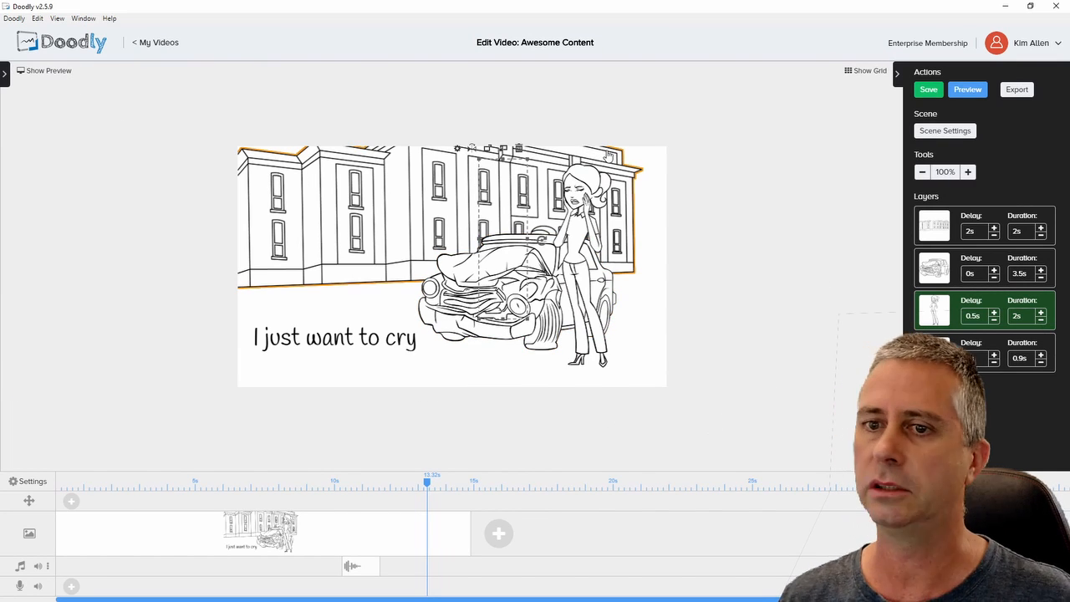
{"action": "left_click", "coordinate": [1017, 90]}
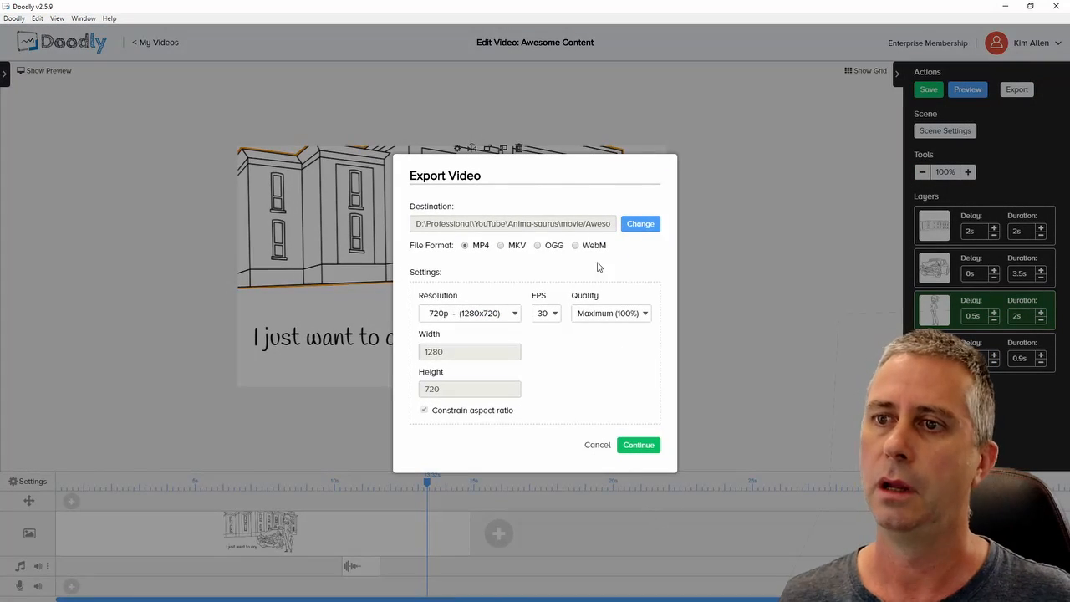